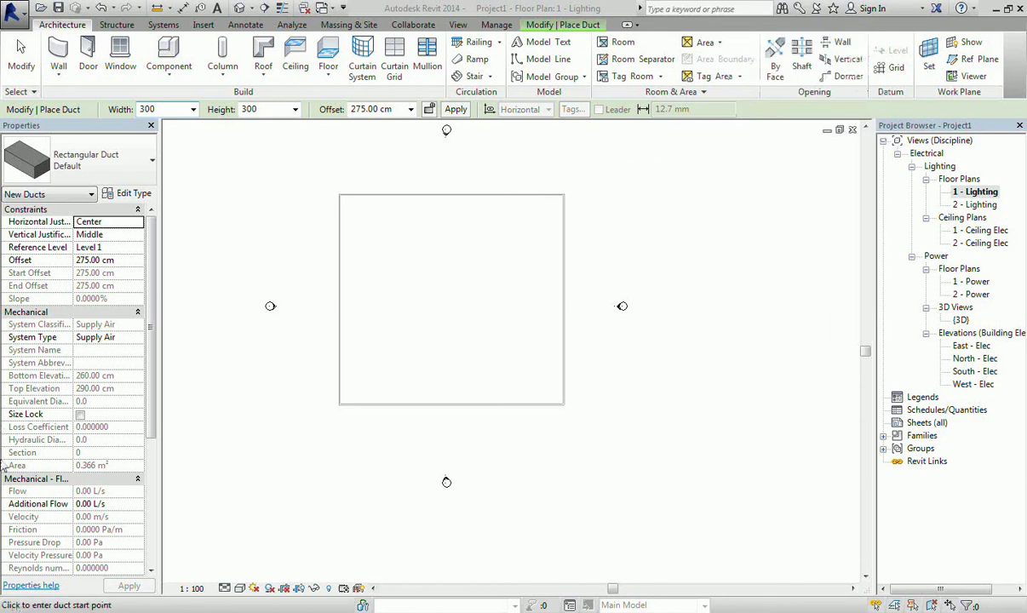
- Draw a vertical interior wall from the building's top-edge midpoint to its bottom edge
left_click(65, 55)
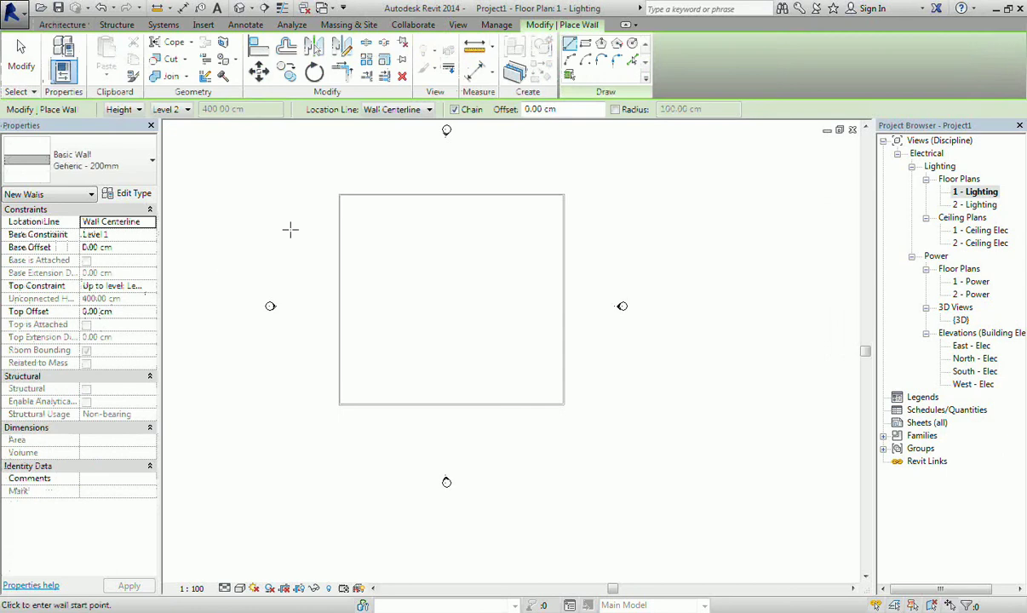
left_click(451, 197)
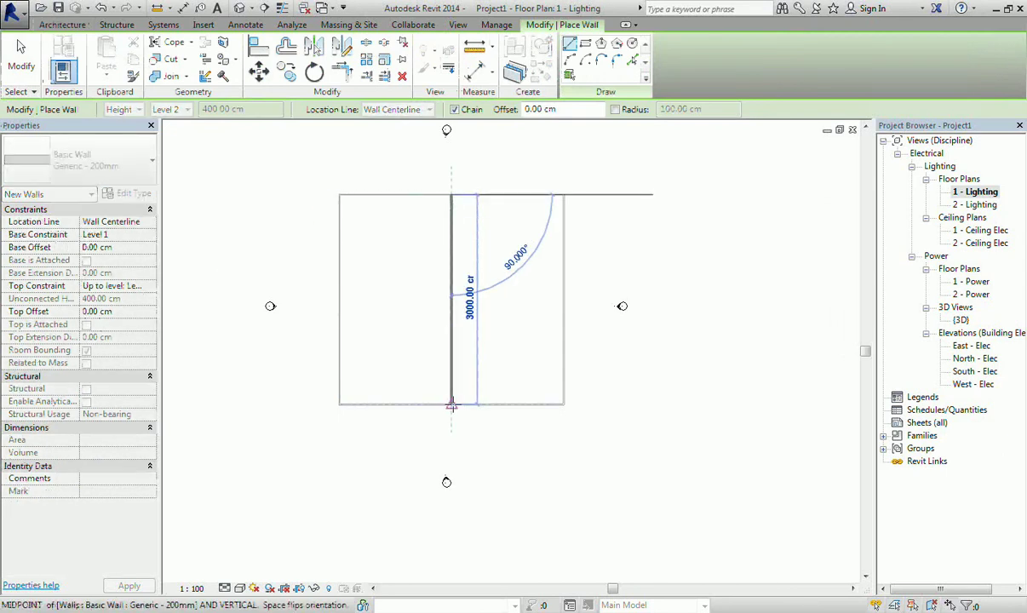
left_click(451, 404)
key("Escape")
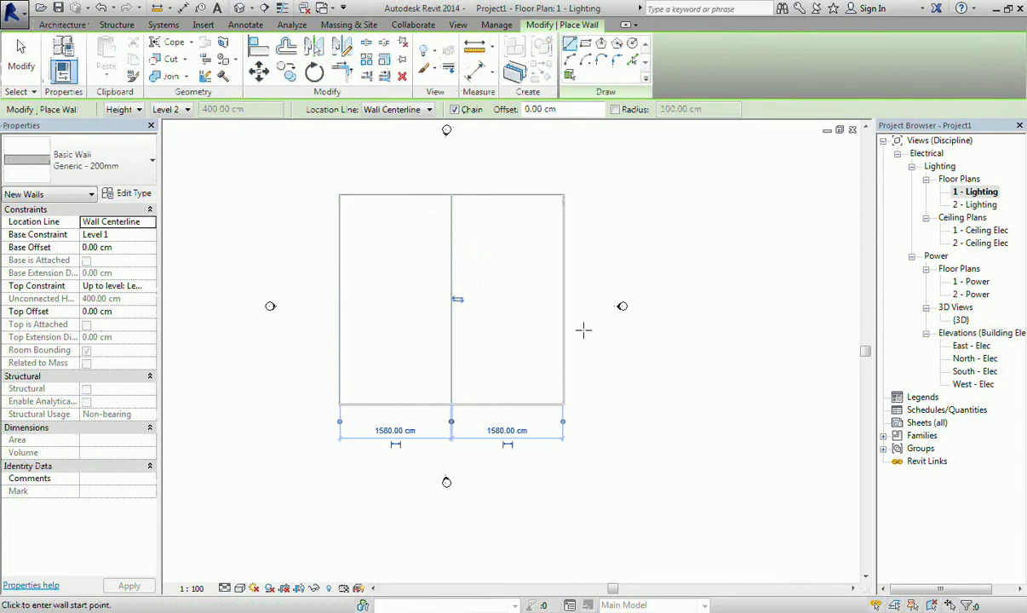
- Cancel the stray wall previews and undo the mistaken slanted wall above the building
right_click(577, 286)
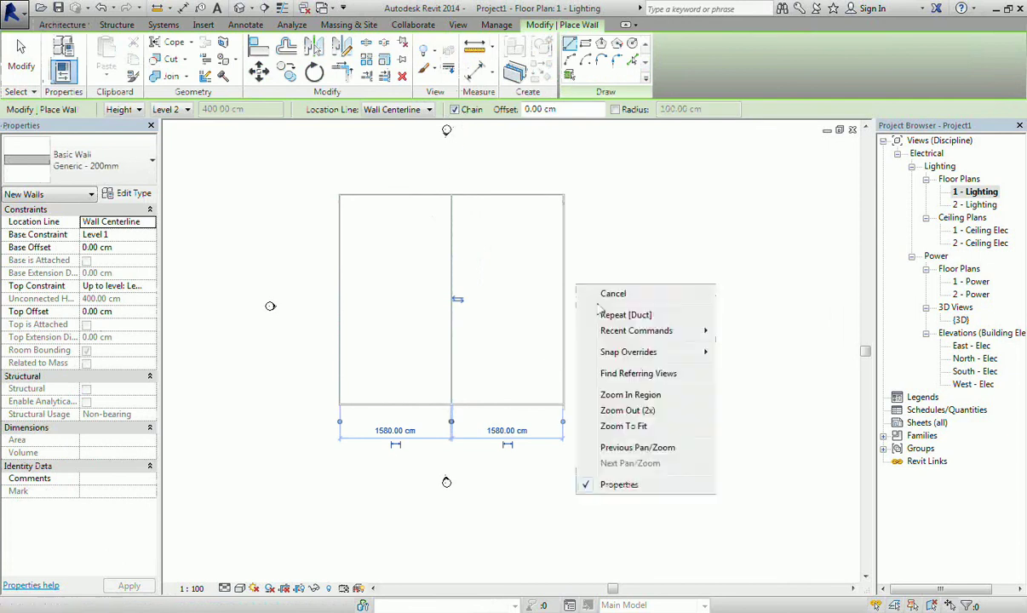
left_click(602, 294)
middle_click_drag(524, 304, 470, 339)
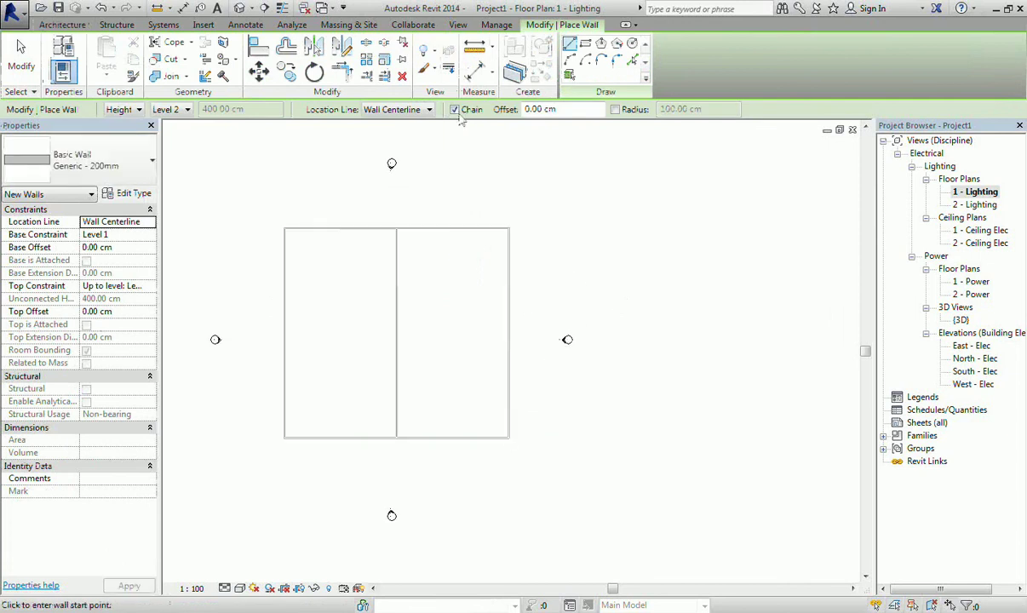
left_click(600, 316)
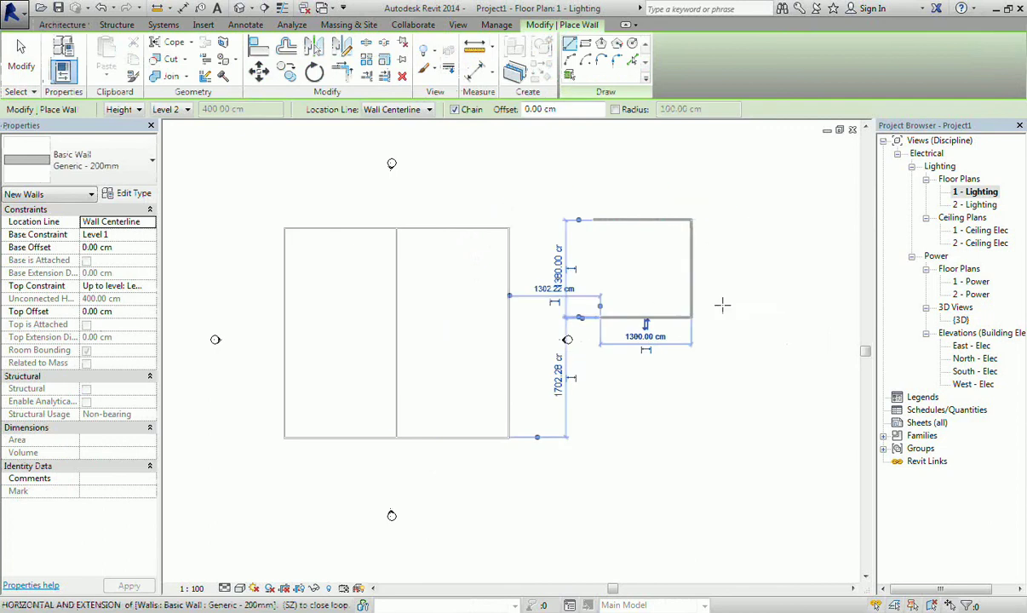
right_click(732, 268)
left_click(770, 275)
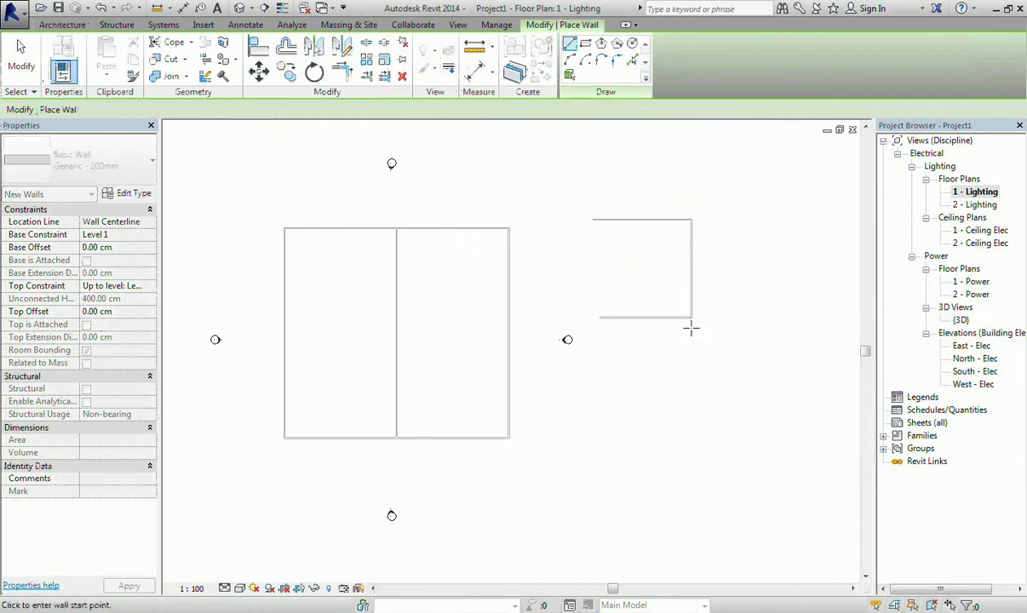
left_click(455, 109)
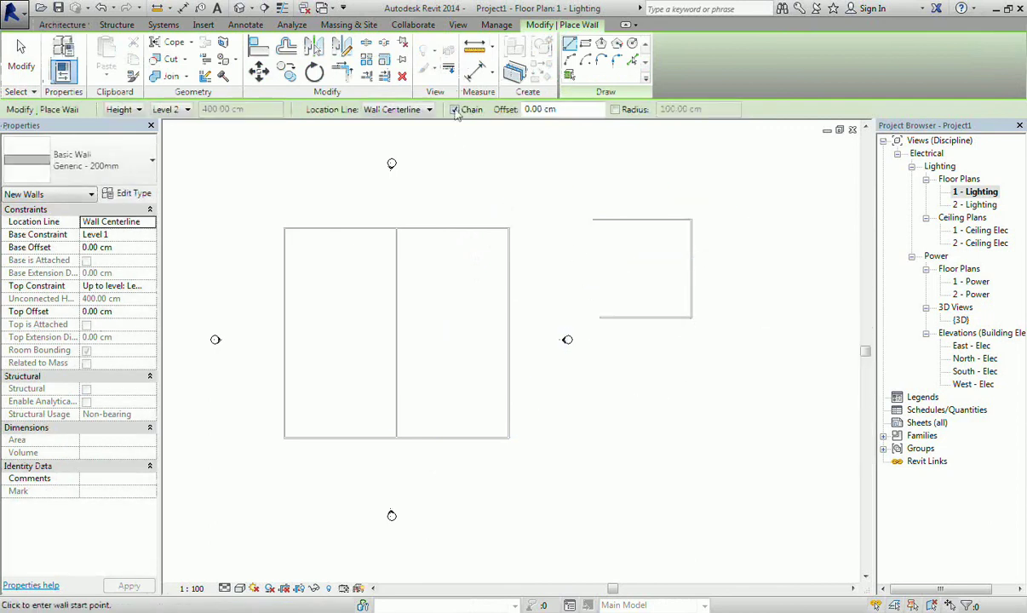
left_click(498, 174)
left_click(634, 180)
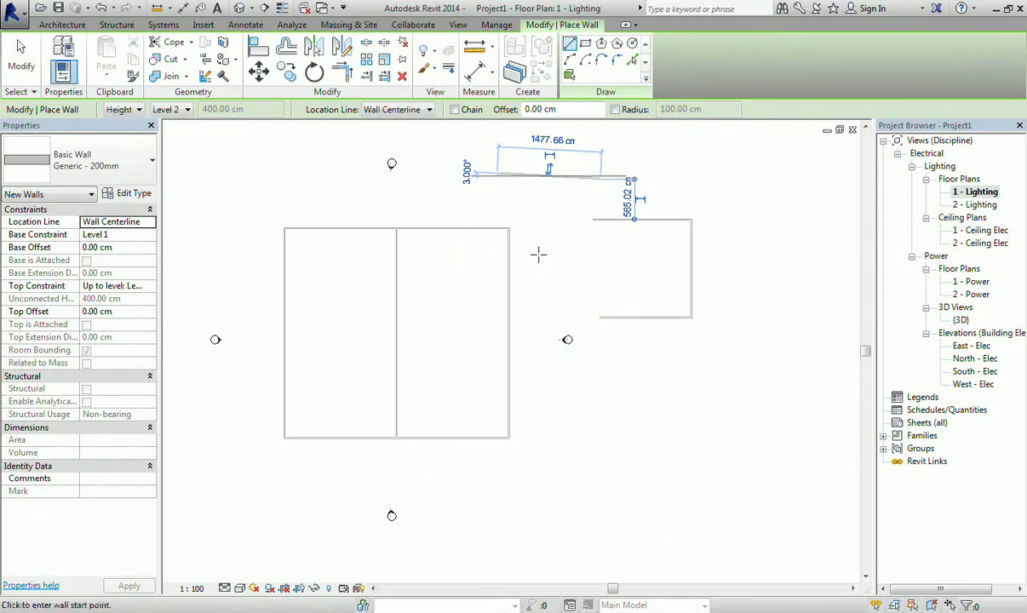
key("ctrl+z")
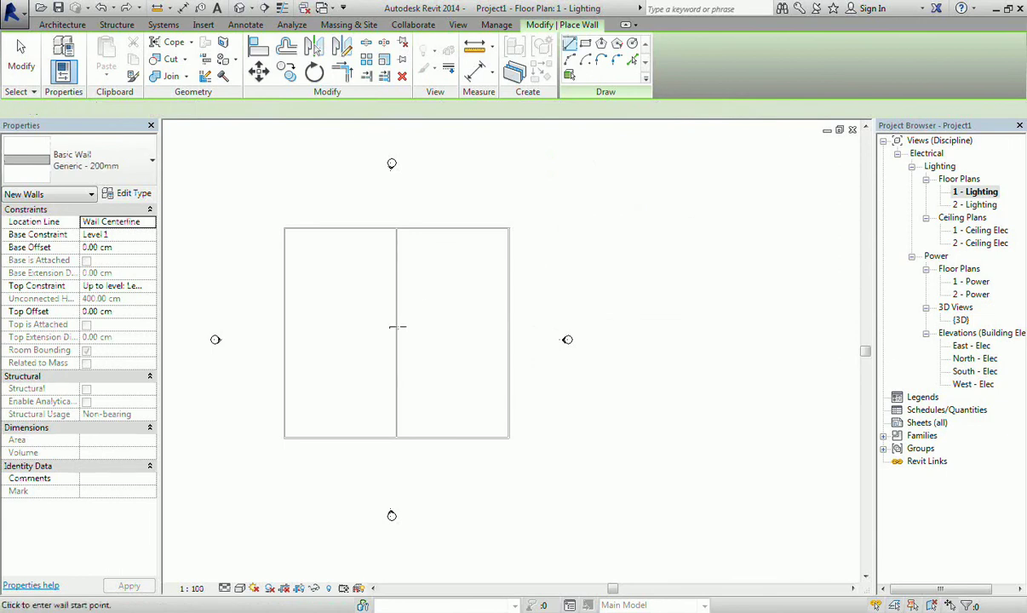
- Draw a horizontal wall from the middle wall to the right exterior wall
left_click(396, 332)
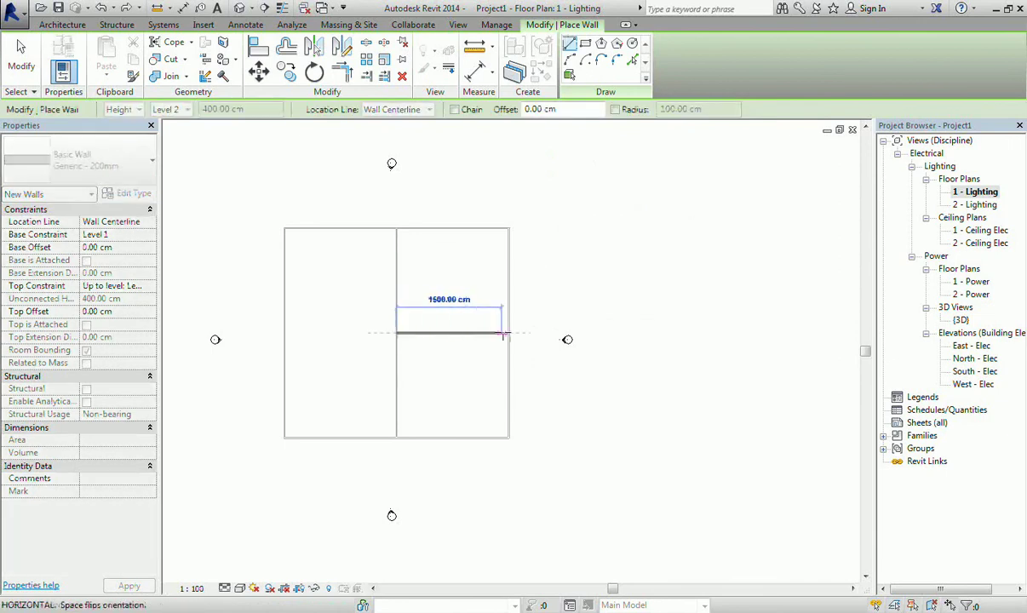
left_click(508, 334)
left_click(508, 228)
right_click(591, 226)
left_click(616, 235)
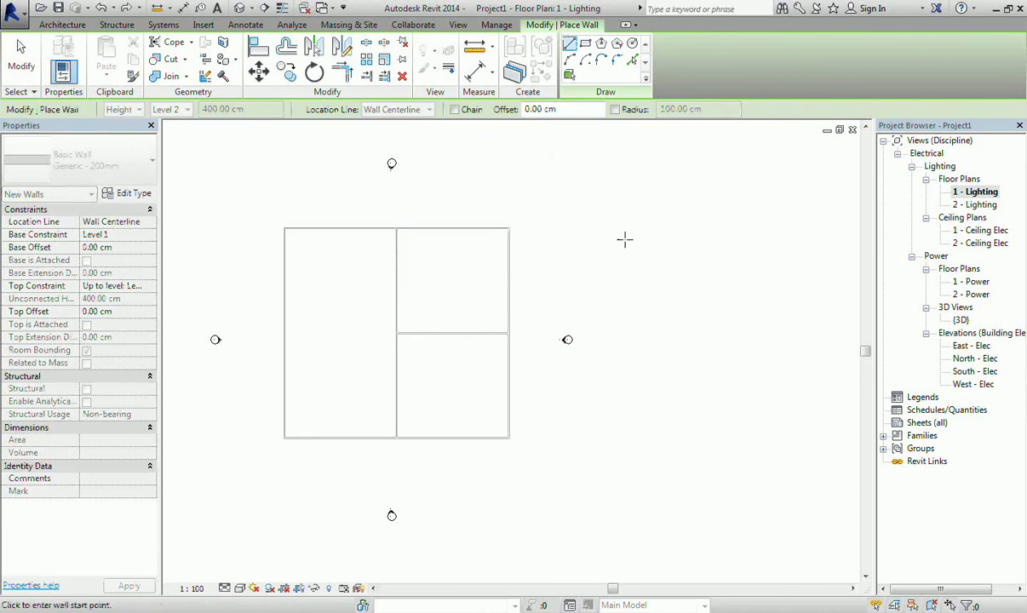
left_click(509, 228)
right_click(622, 228)
left_click(660, 240)
- In 1 - Ceiling Elec, place ceilings in the left, top-right and bottom-right rooms
double_click(979, 230)
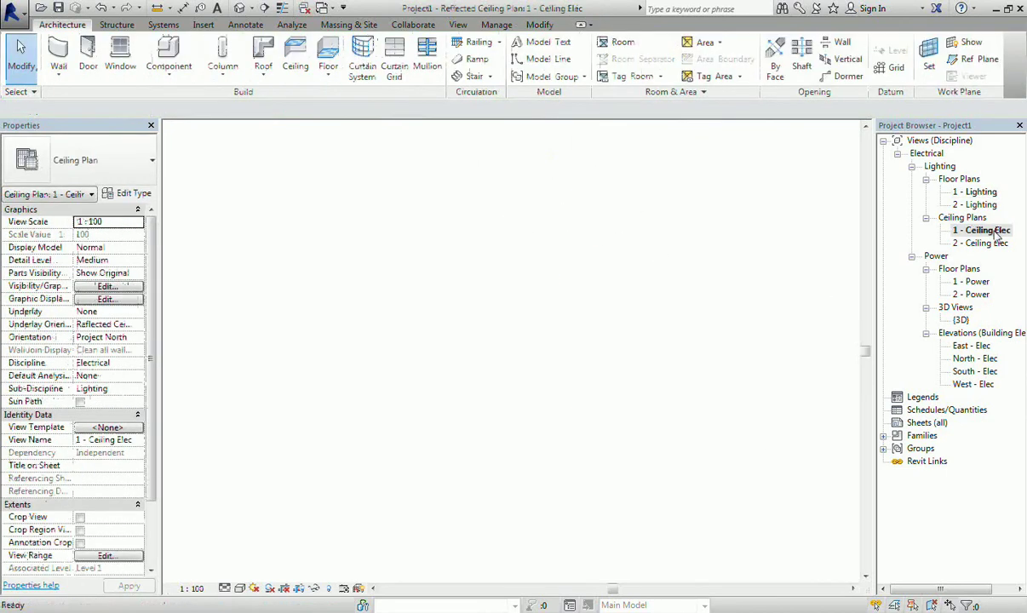
left_click(295, 57)
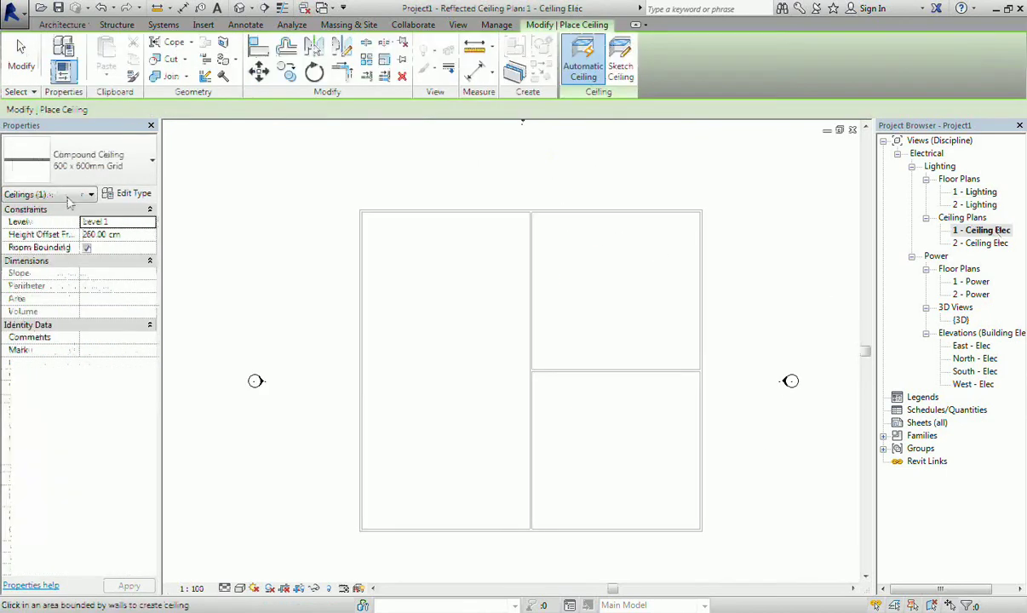
left_click(490, 358)
left_click(613, 323)
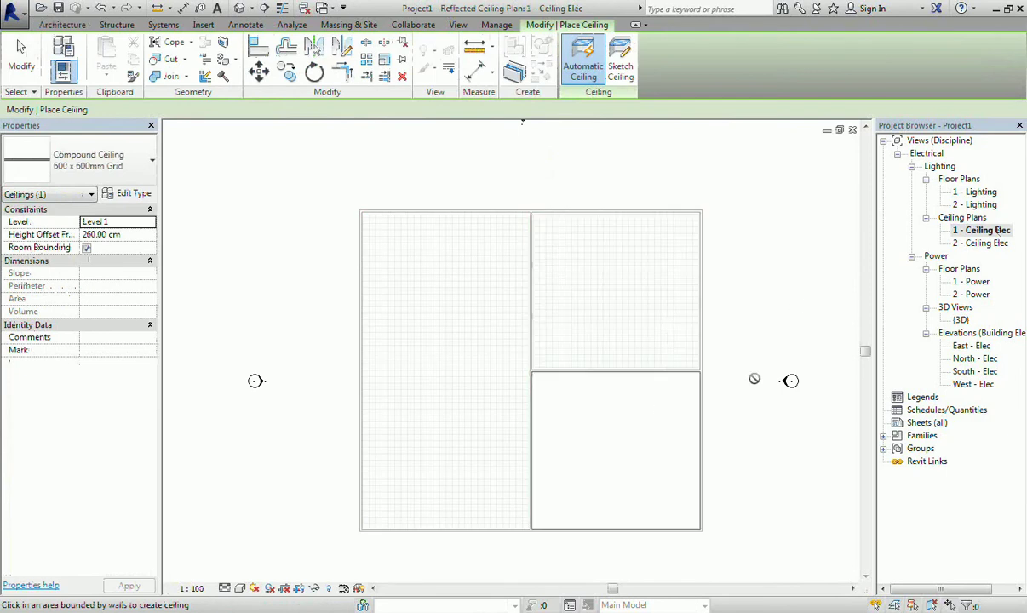
left_click(681, 385)
right_click(722, 219)
left_click(732, 230)
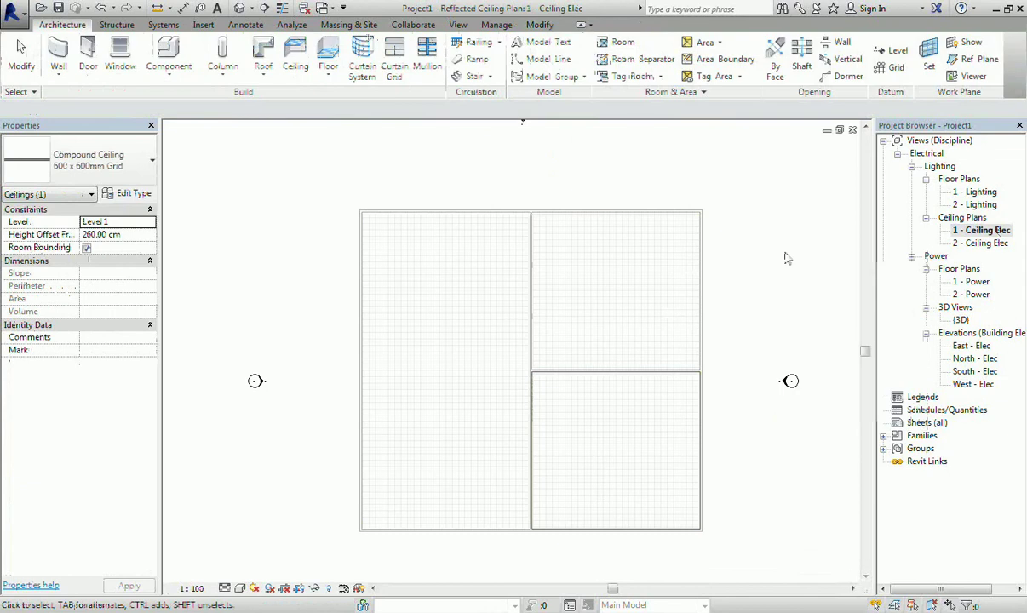
middle_click_drag(718, 300, 678, 272)
scroll(678, 272, "down", 1)
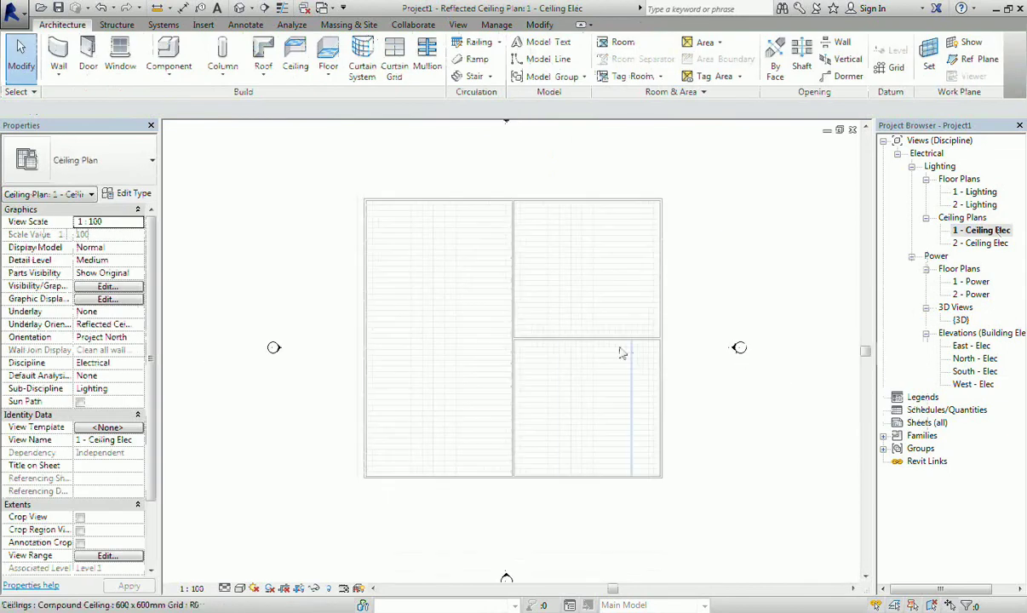
right_click(691, 235)
left_click(707, 246)
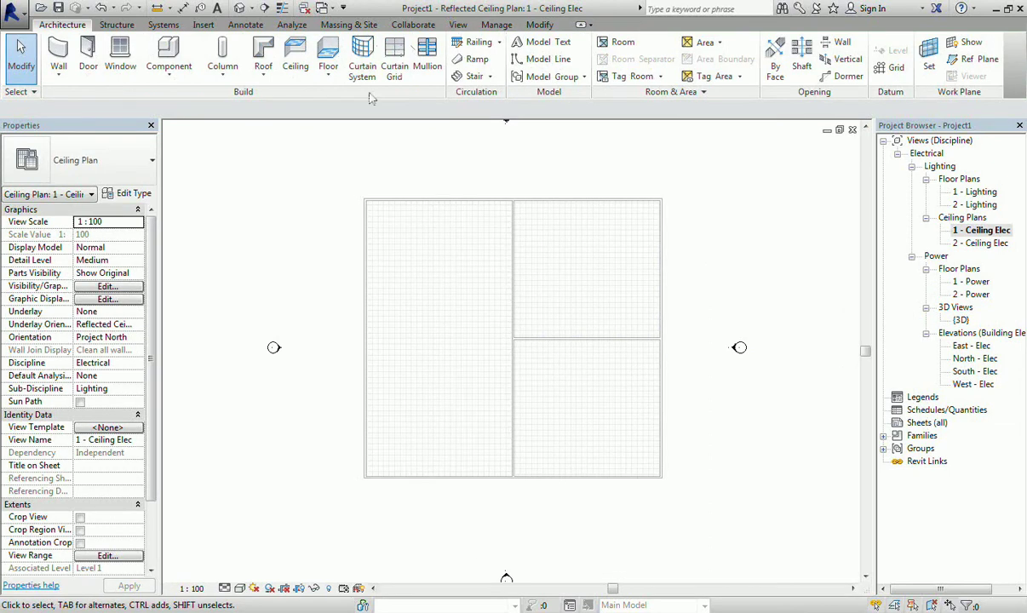
- Place spaces with a 260 Limit Offset in the left, upper-right and lower-right rooms
left_click(292, 25)
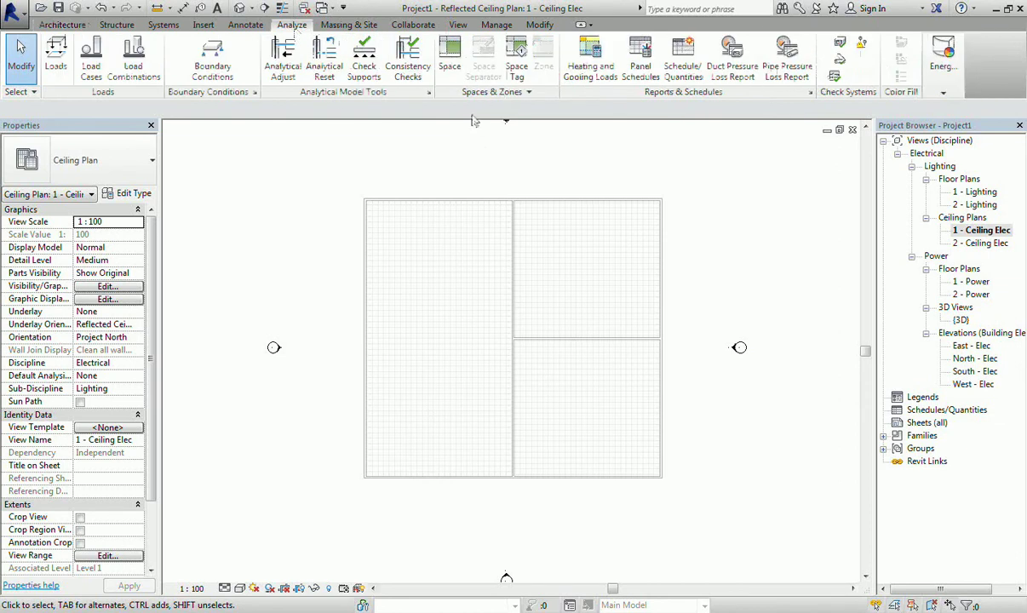
left_click(450, 60)
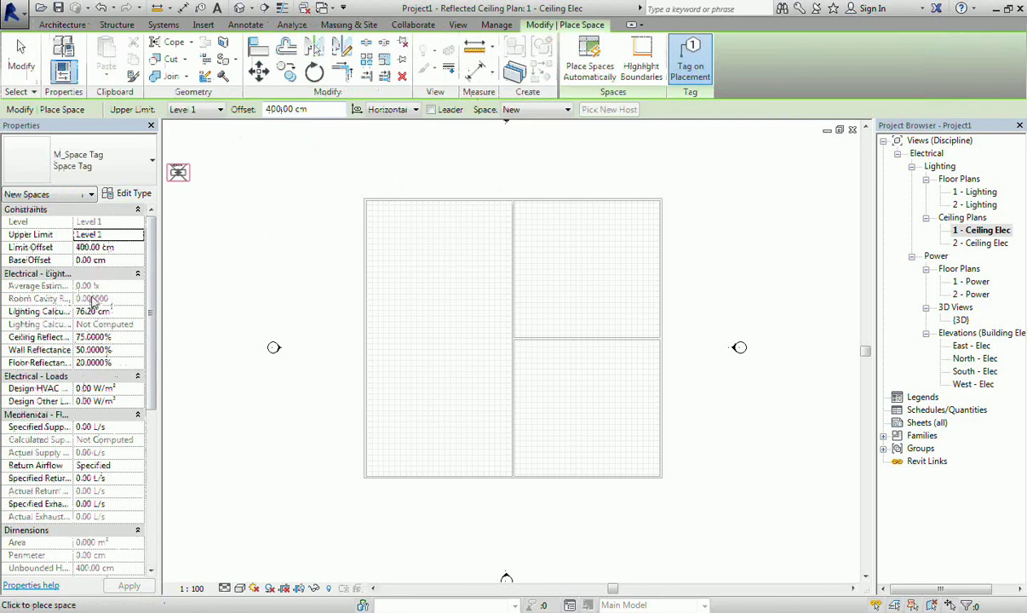
left_click(117, 246)
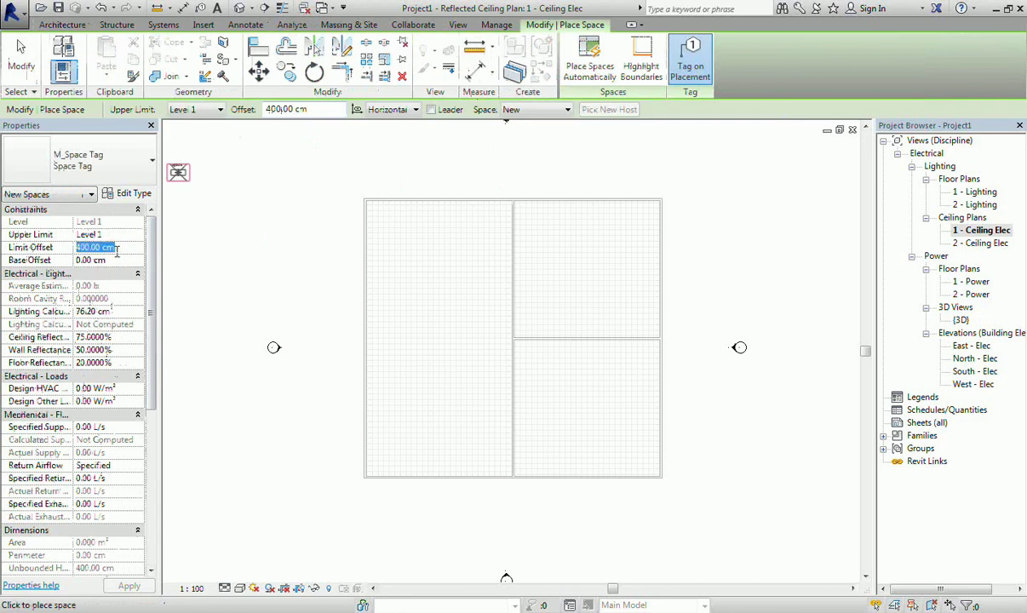
type("2")
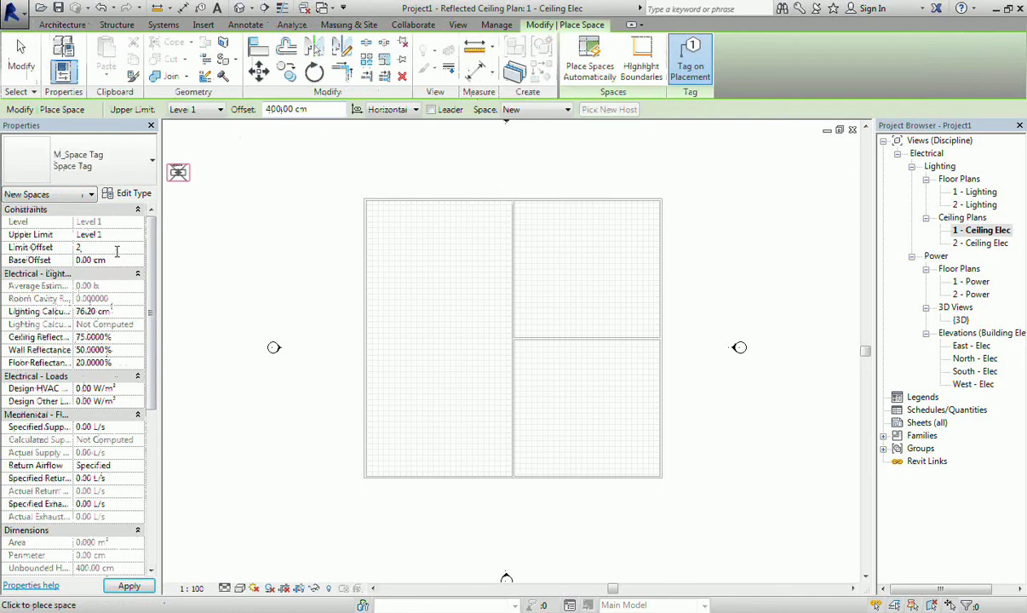
type("60")
left_click(437, 322)
left_click(587, 270)
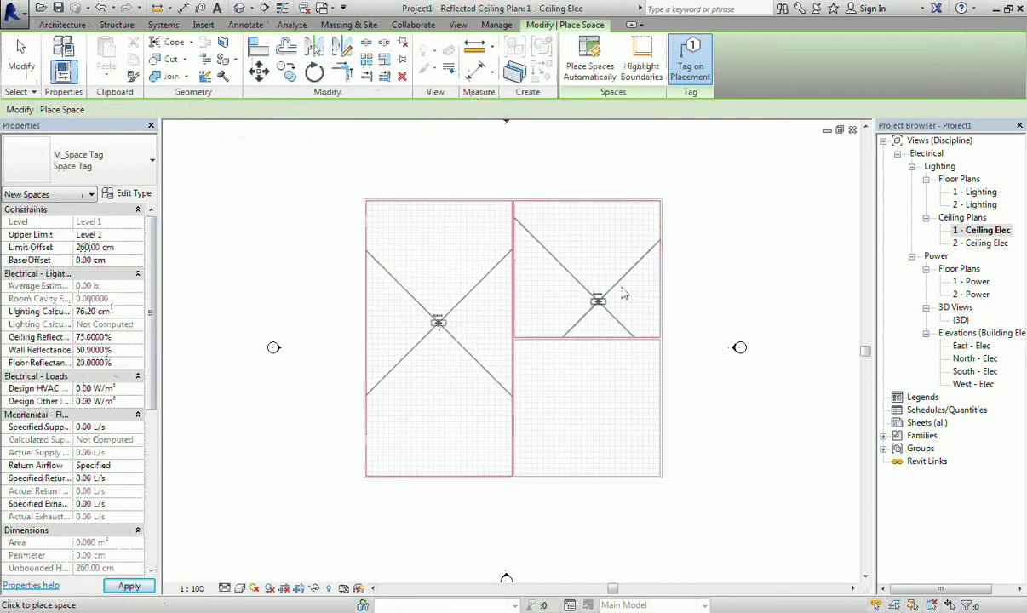
left_click(585, 412)
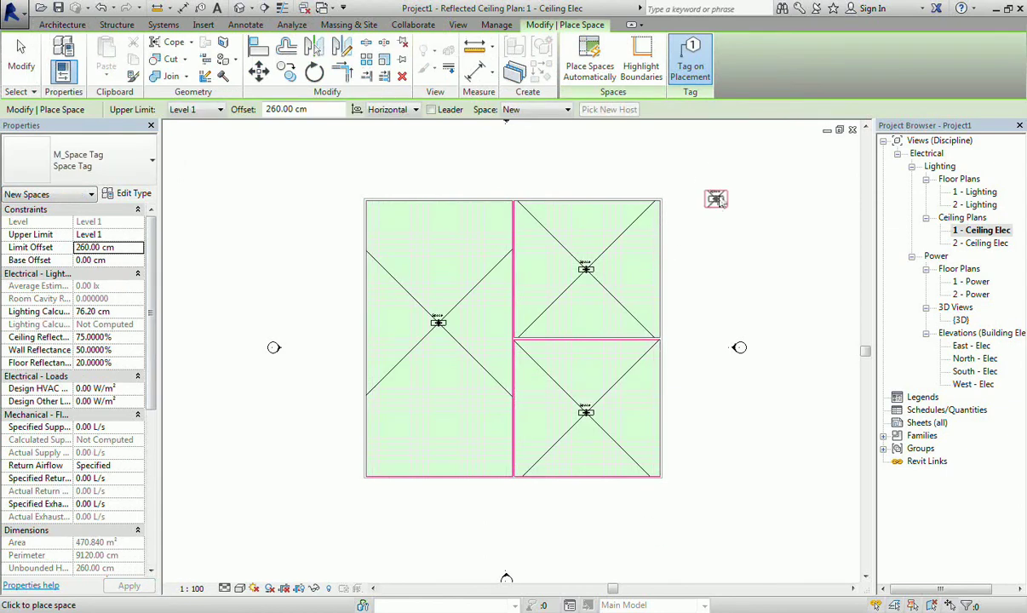
right_click(717, 199)
left_click(758, 207)
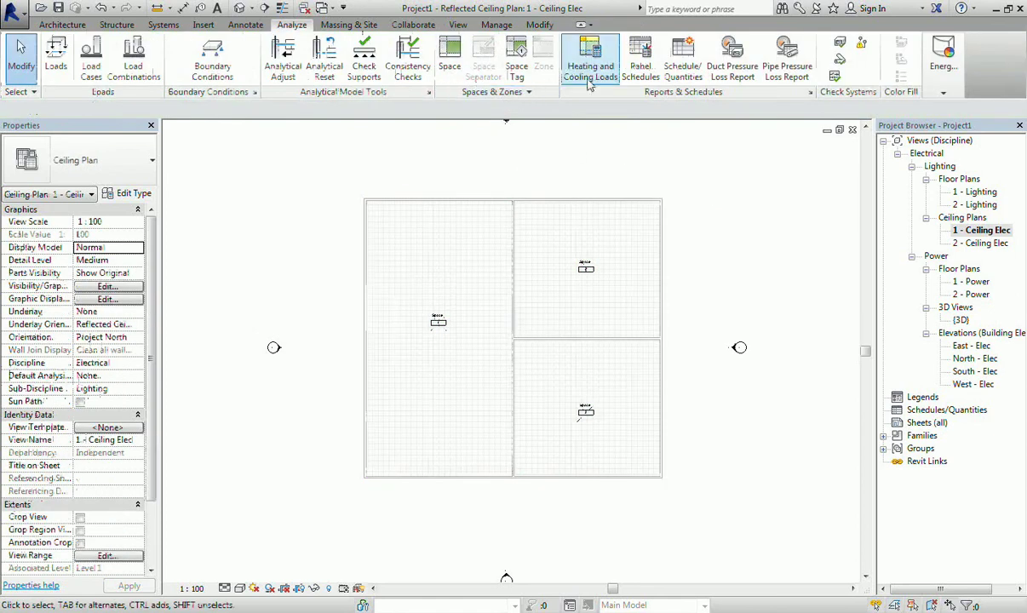
- Confirm the three spaces are listed under Default in Heating and Cooling Loads
left_click(588, 78)
left_click(507, 113)
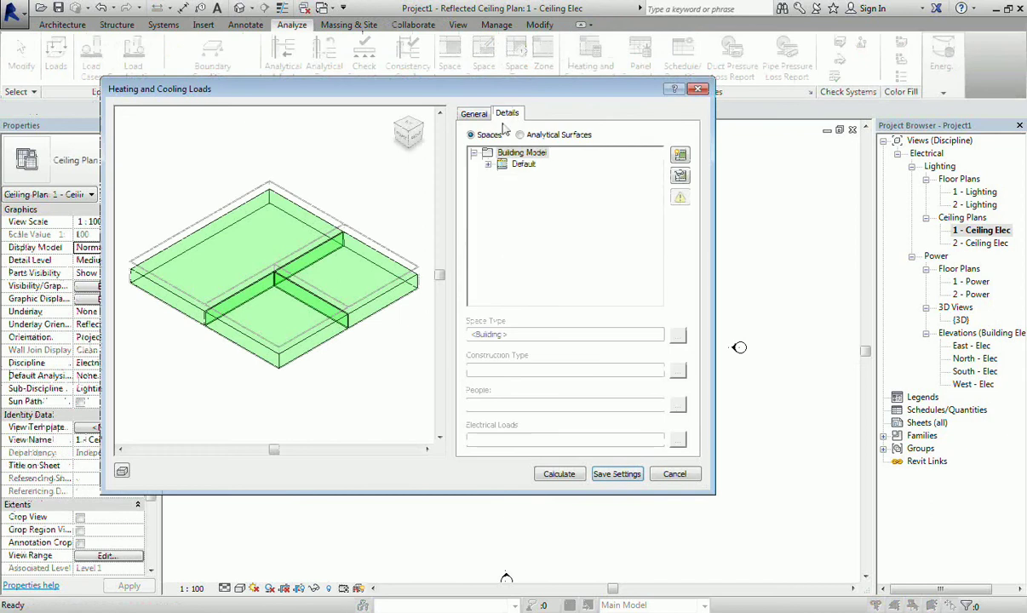
left_click(492, 154)
left_click(488, 164)
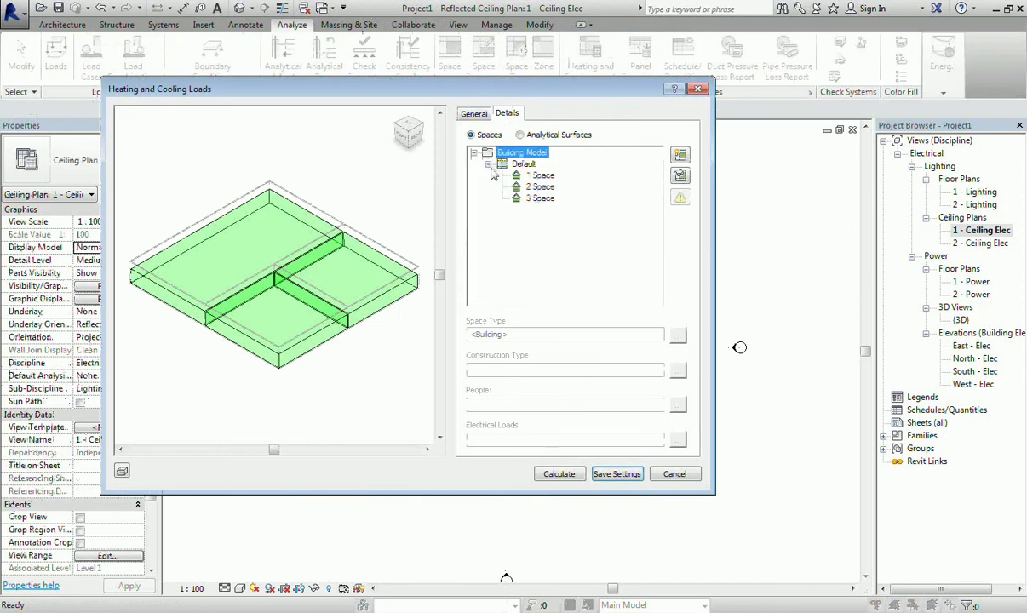
left_click(697, 88)
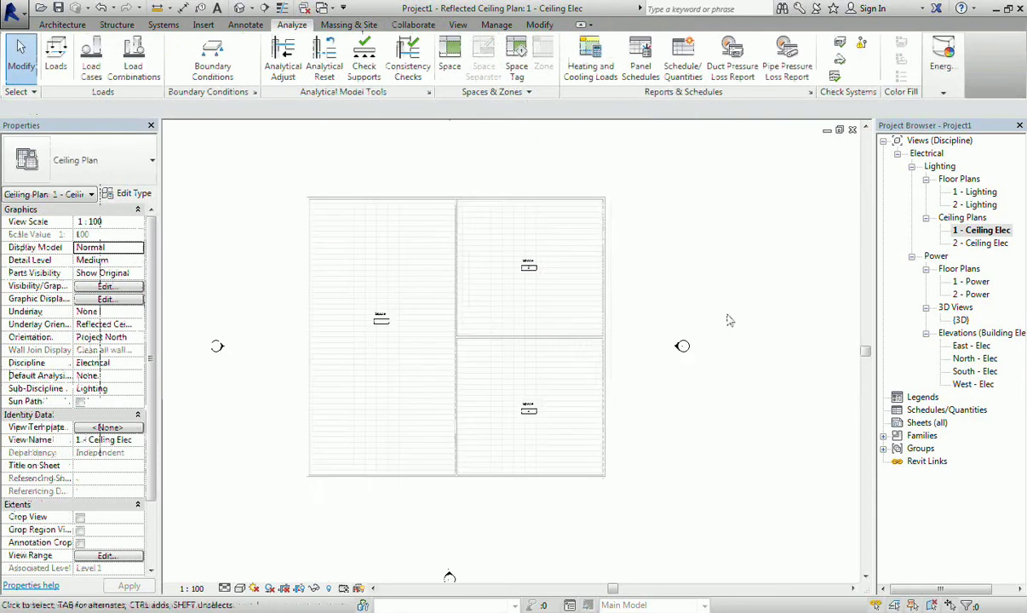
- Rename the left and upper-right space tags to reception and office
scroll(426, 322, "up", 3)
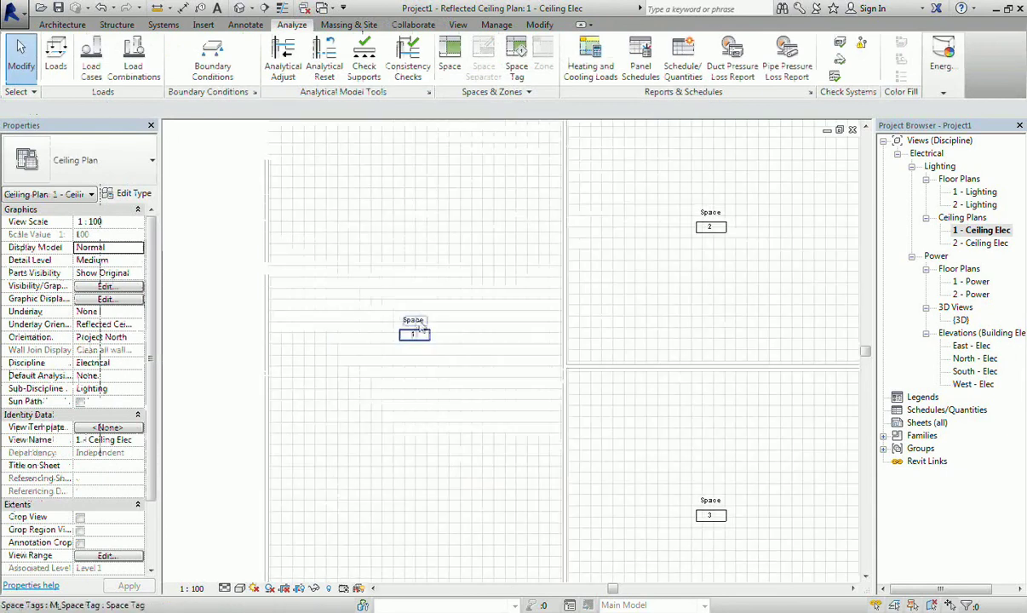
double_click(416, 321)
type("reception")
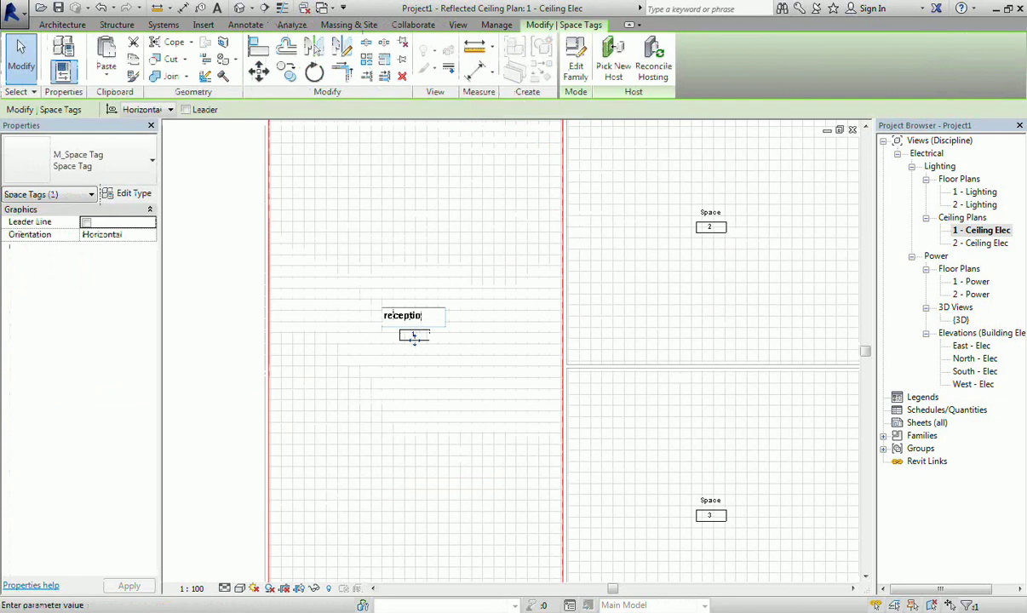
left_click(726, 228)
double_click(720, 212)
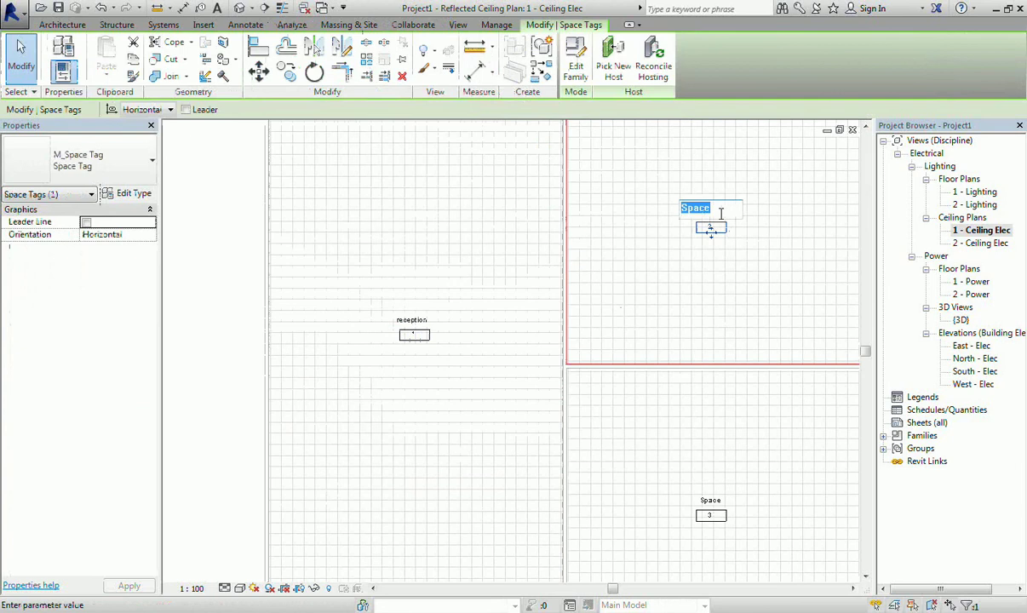
type("office")
left_click(715, 511)
- Name the lower-right space tag kitchen and review all three tagged rooms
left_click(720, 502)
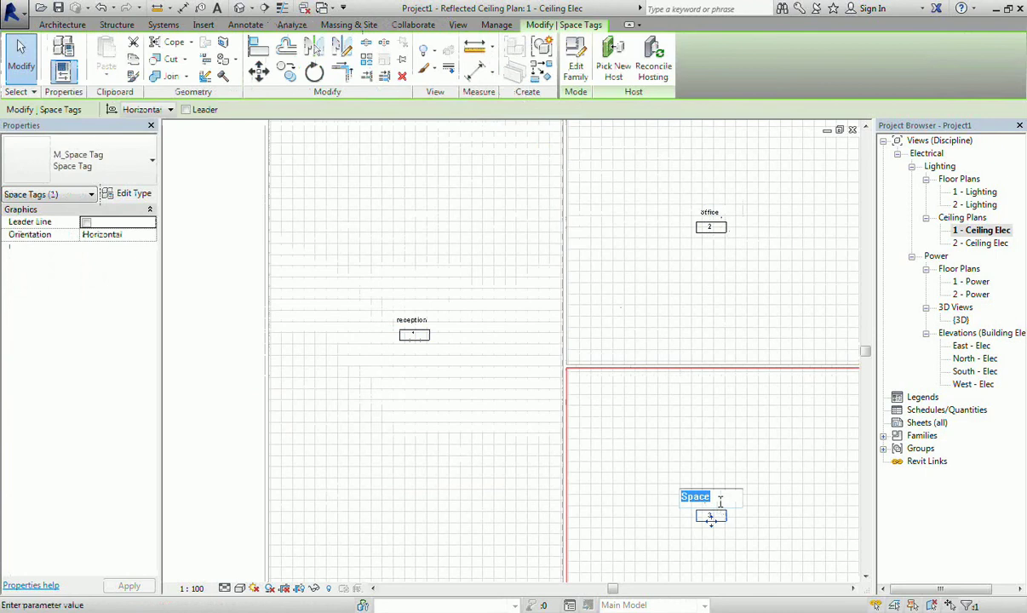
type("kitchen")
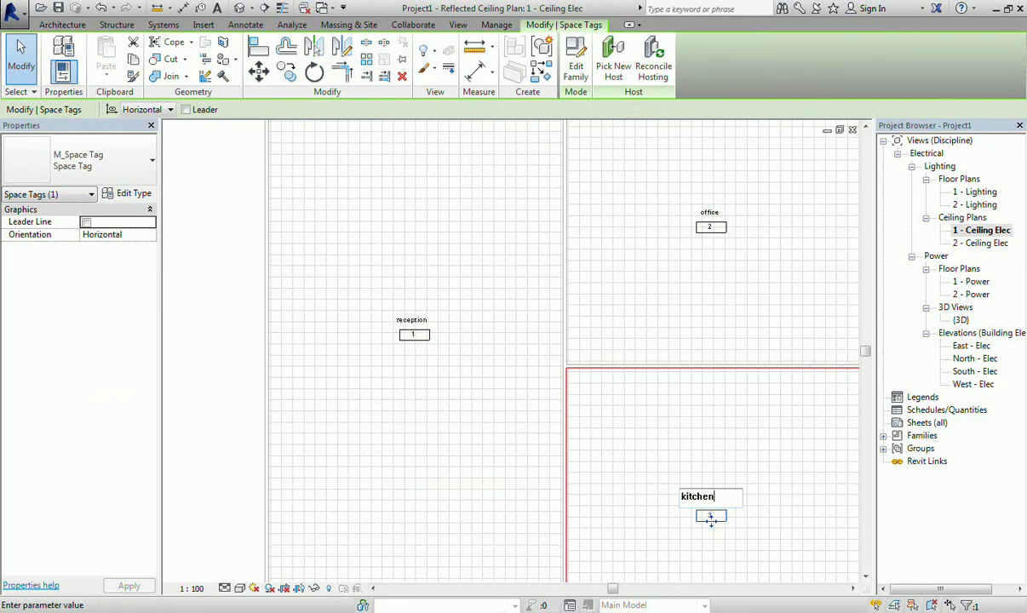
left_click(671, 435)
middle_click_drag(795, 494, 708, 424)
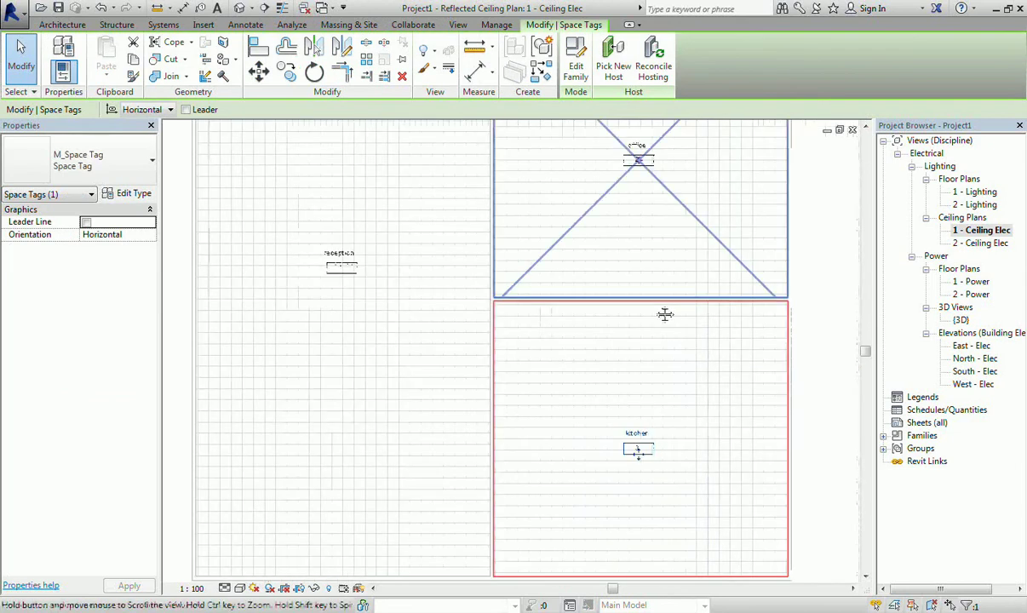
middle_click_drag(665, 315, 696, 380)
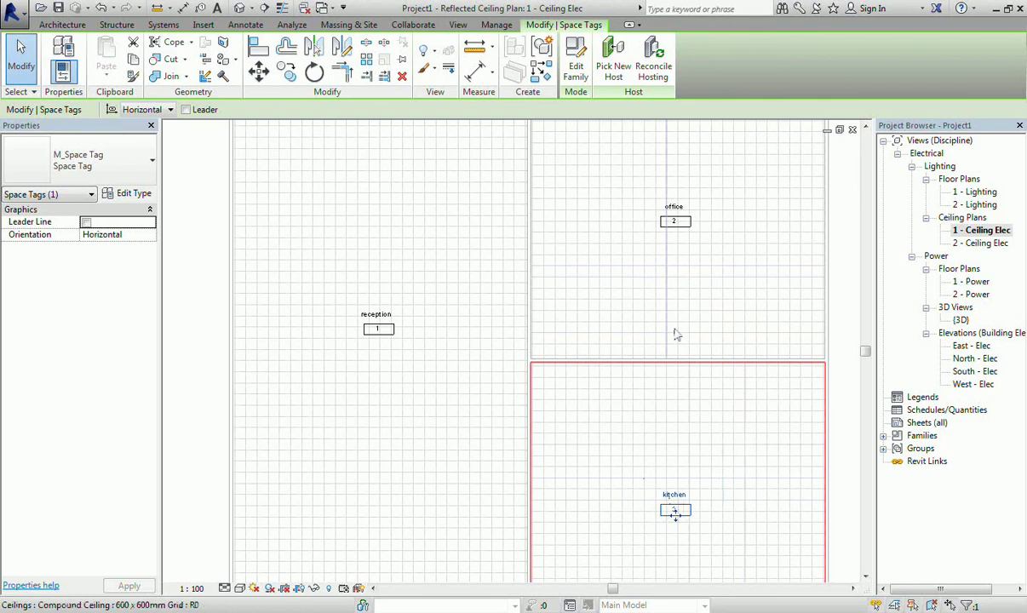
scroll(740, 394, "down", 4)
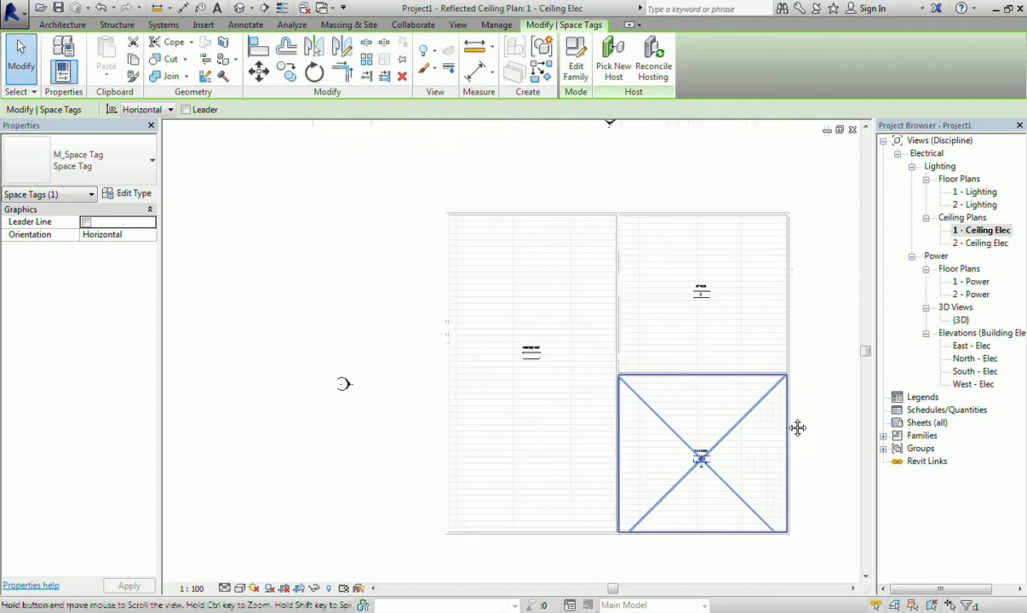
middle_click_drag(797, 428, 740, 402)
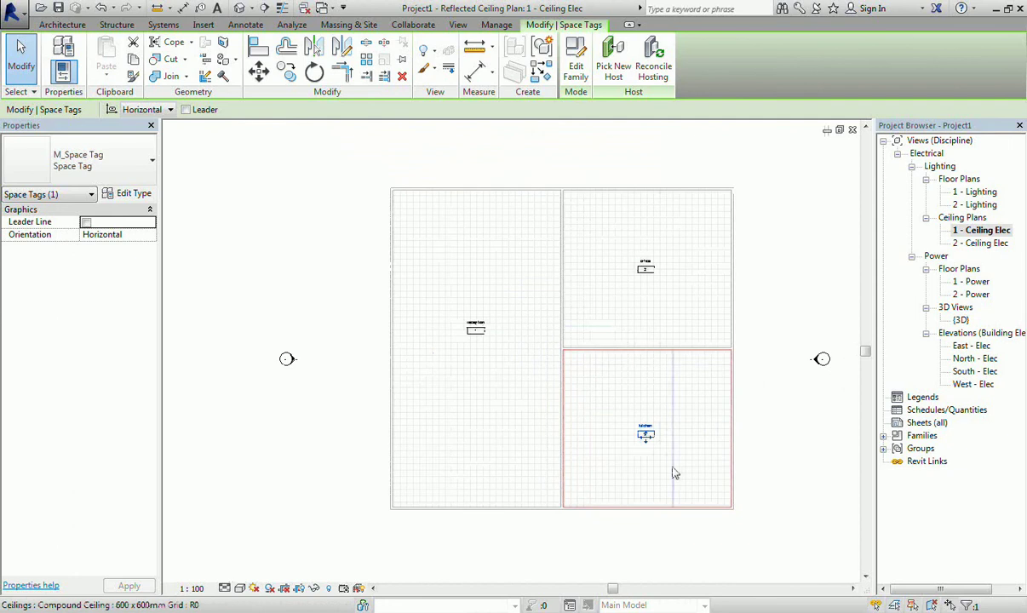
left_click(762, 241)
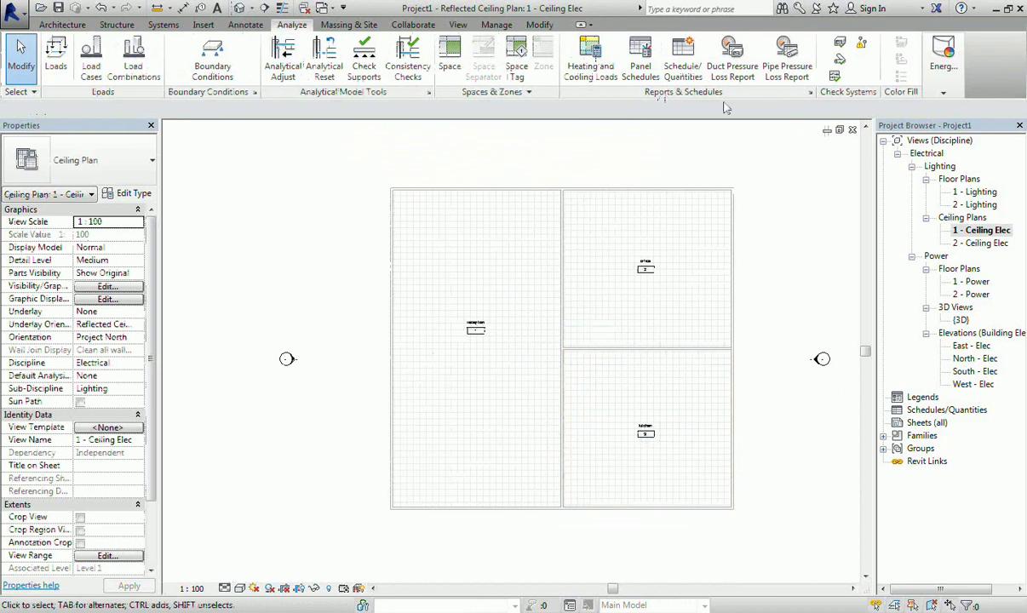
- Start a new Spaces schedule as schedule keys with the key name 'lighting key'
left_click(696, 79)
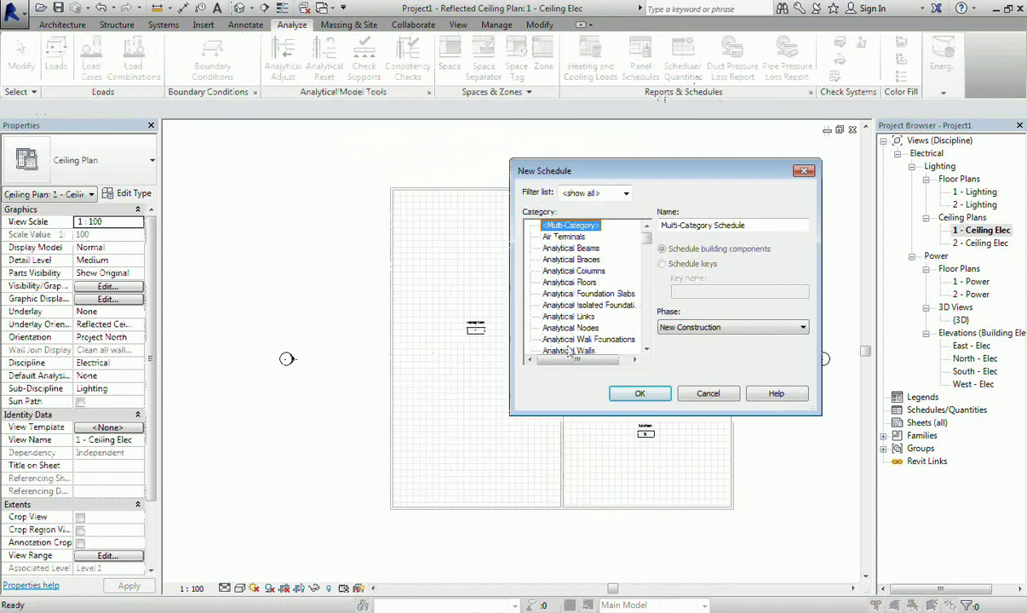
left_click(589, 316)
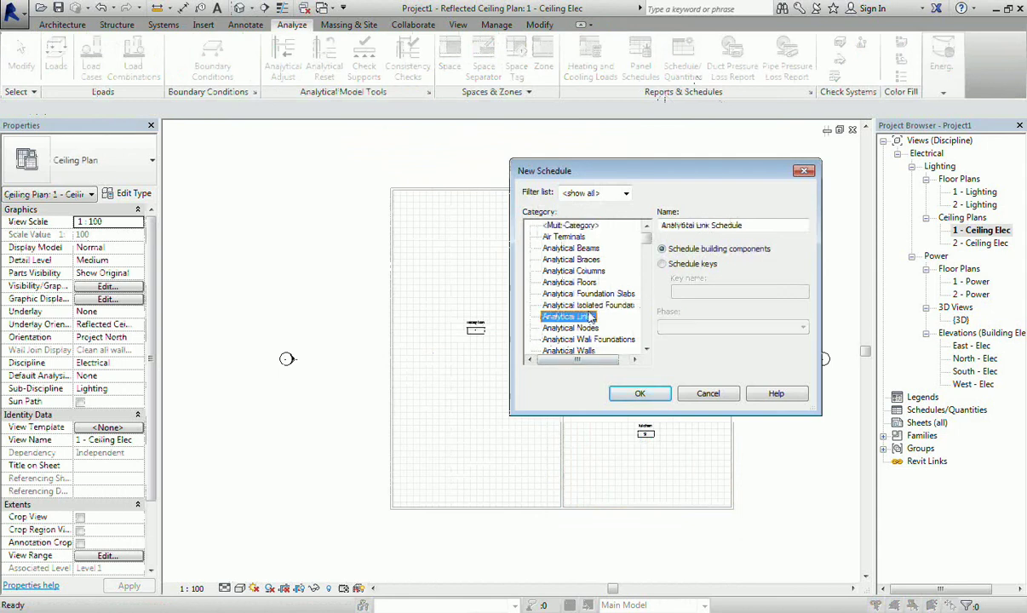
scroll(589, 317, "down", 10)
left_click(549, 327)
left_click(562, 341)
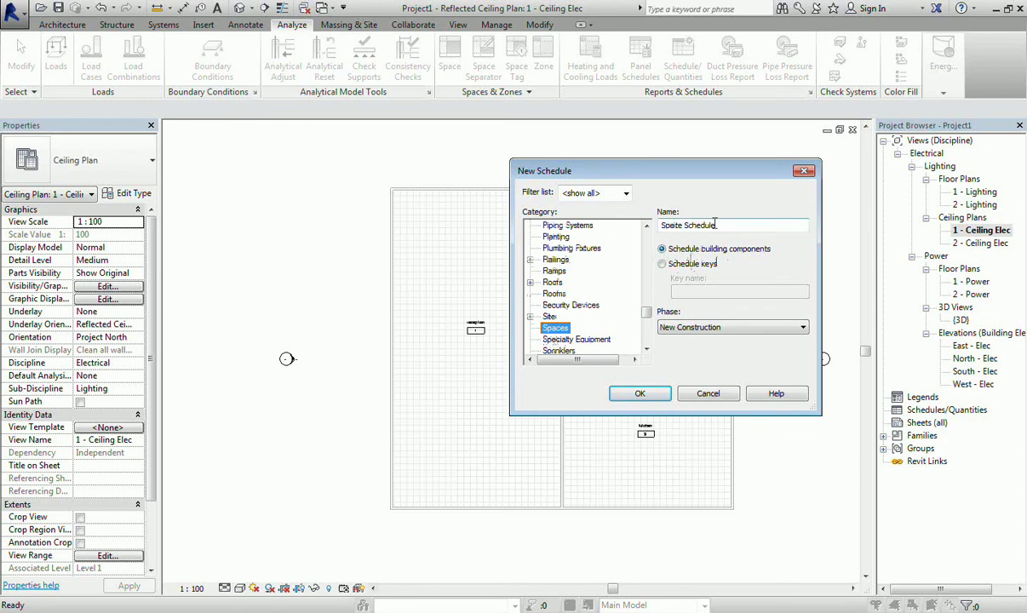
left_click(662, 266)
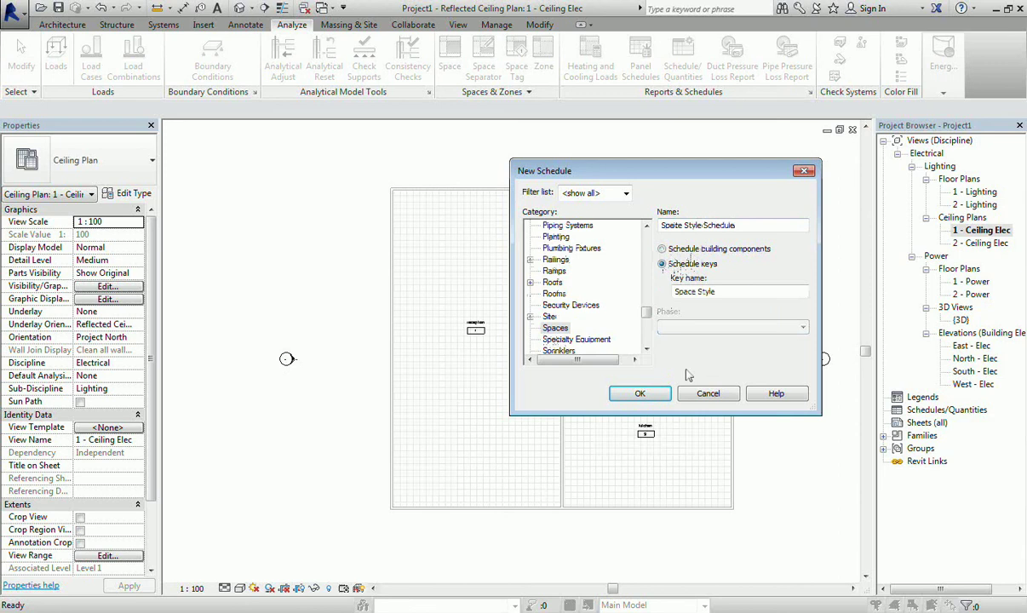
left_click_drag(716, 292, 675, 294)
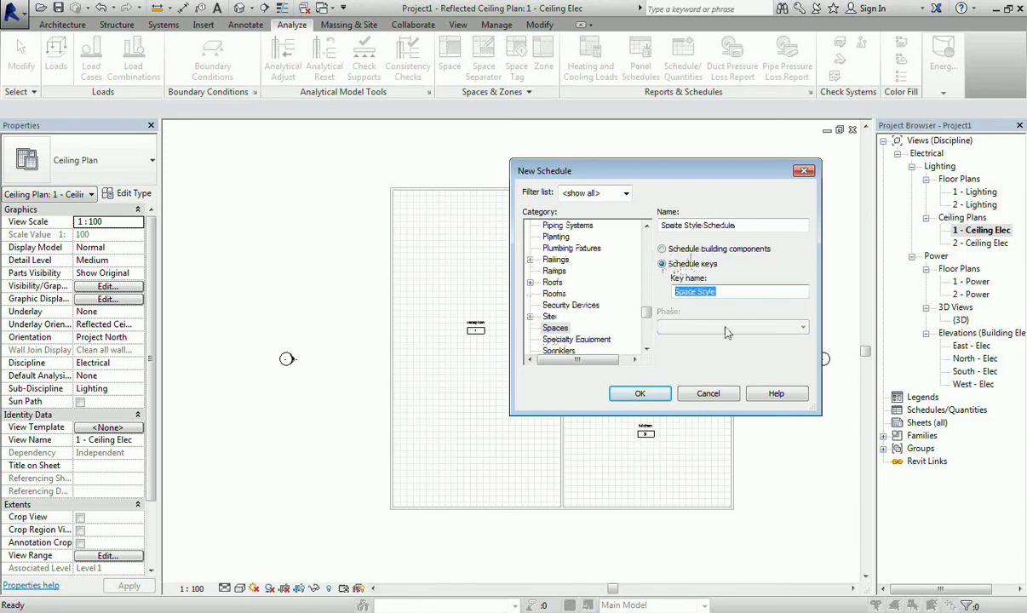
type("lighting key")
- Add an 'illuminance' parameter, Electrical discipline, Illuminance type, to the key schedule's fields
left_click(640, 394)
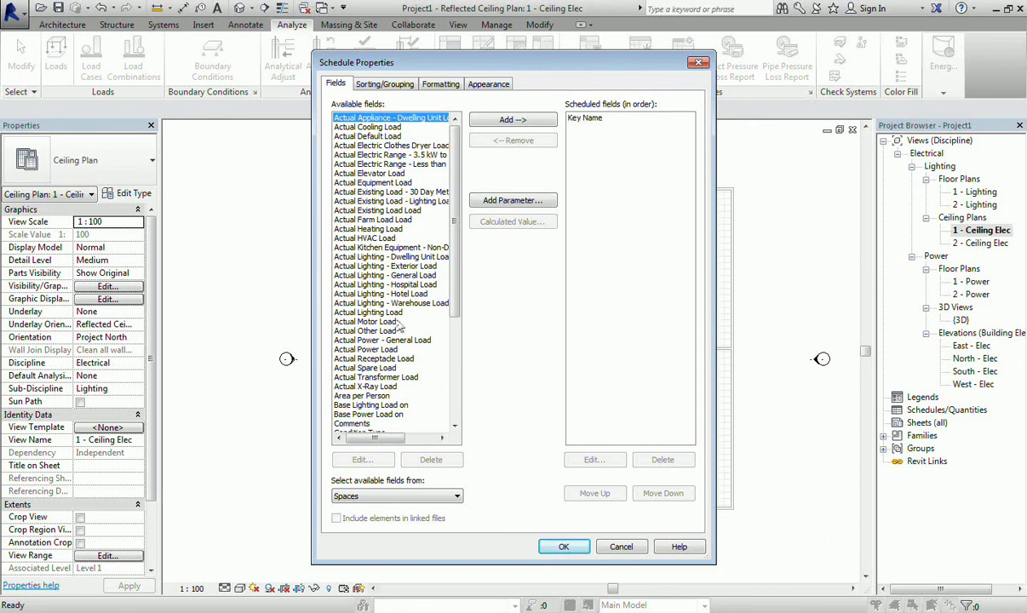
left_click(359, 294)
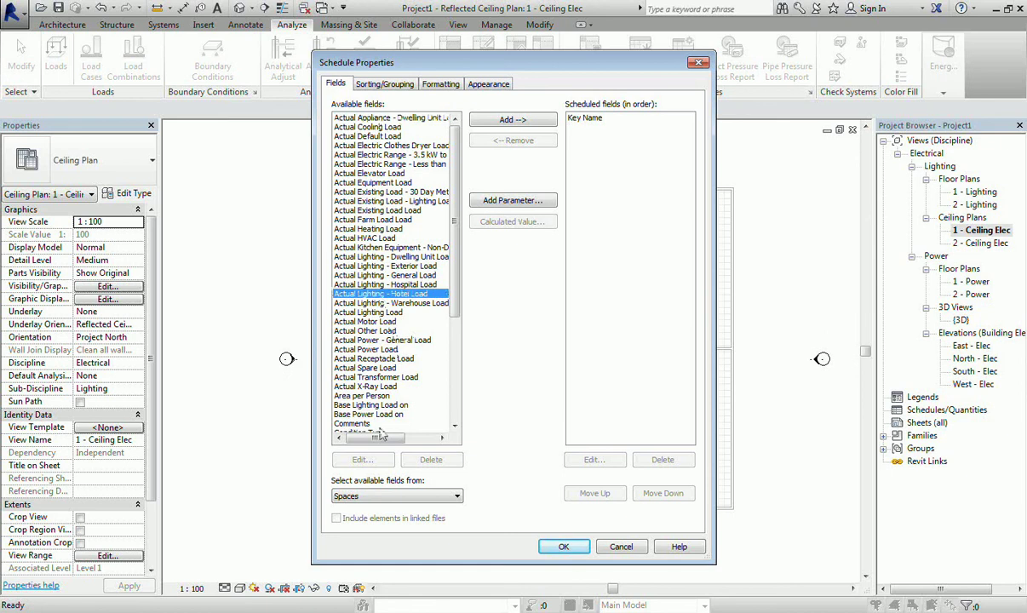
left_click(514, 201)
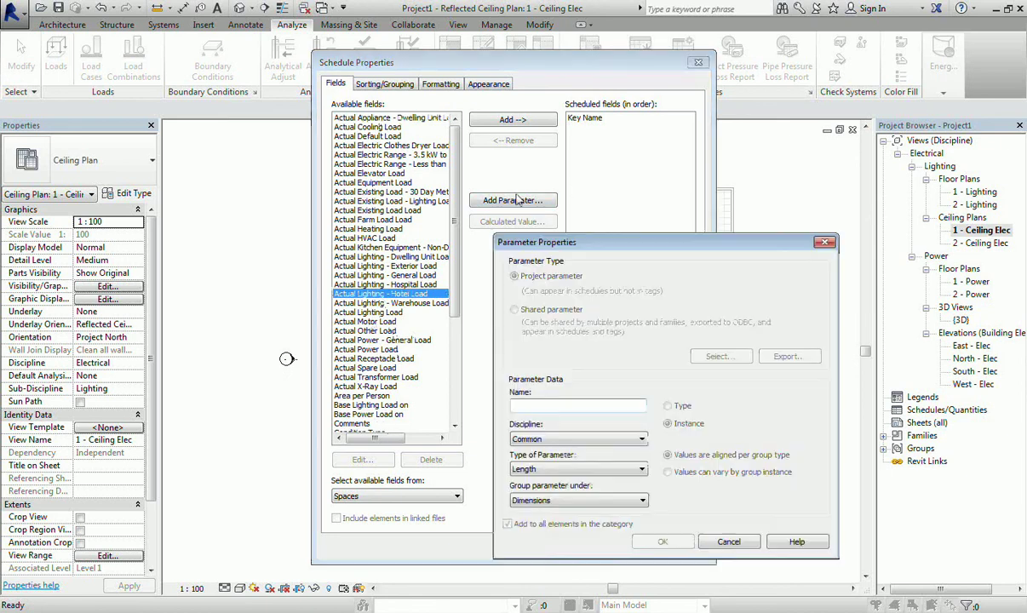
type("il")
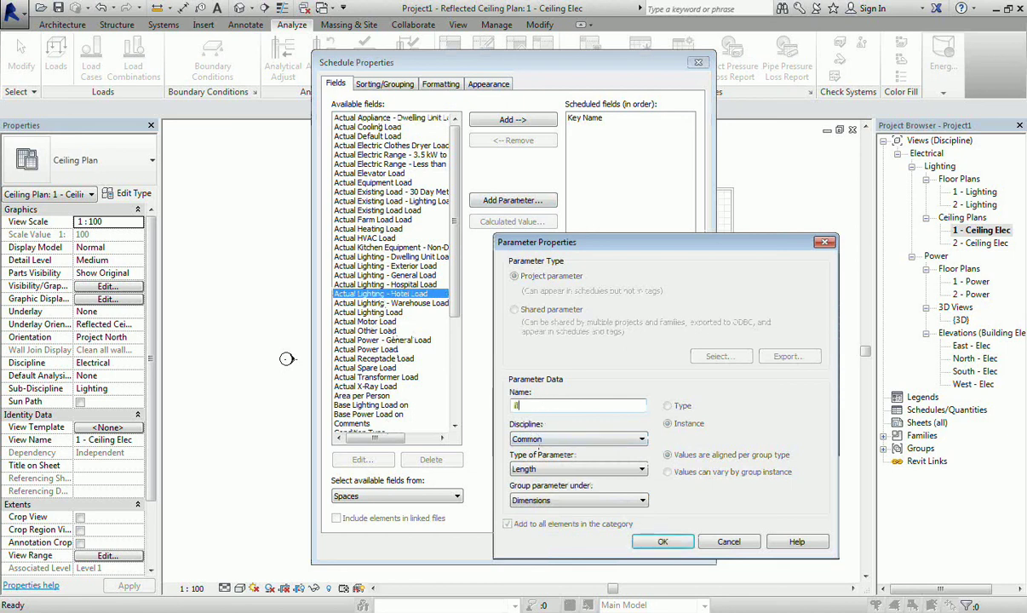
type("luminance")
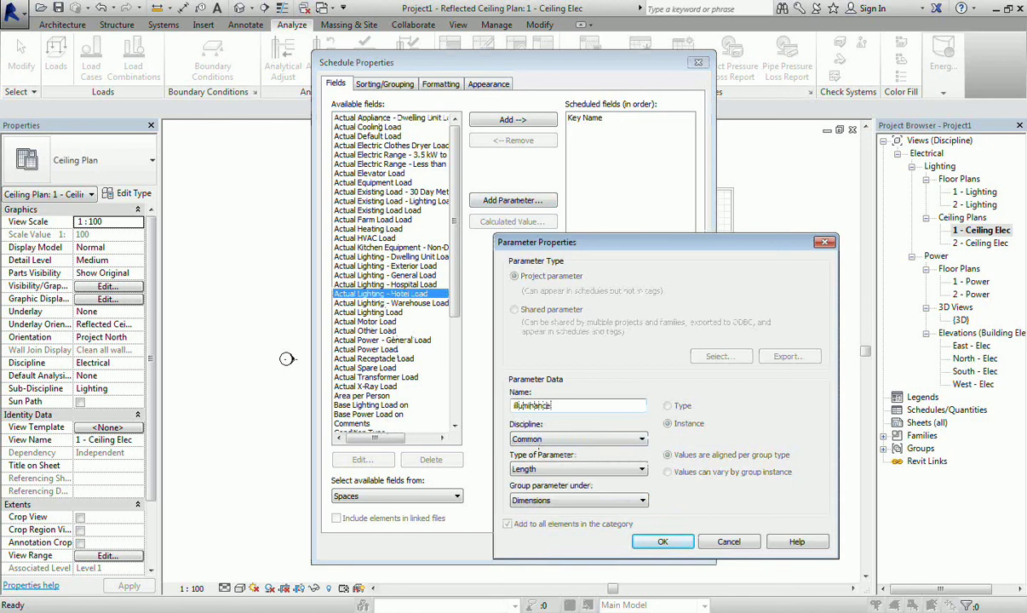
left_click(543, 443)
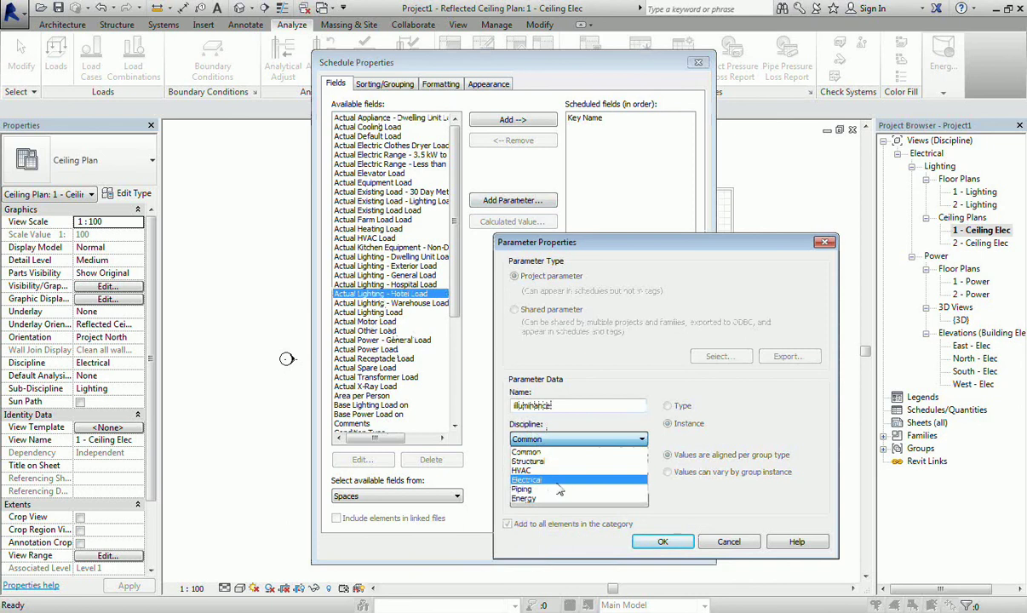
left_click(555, 481)
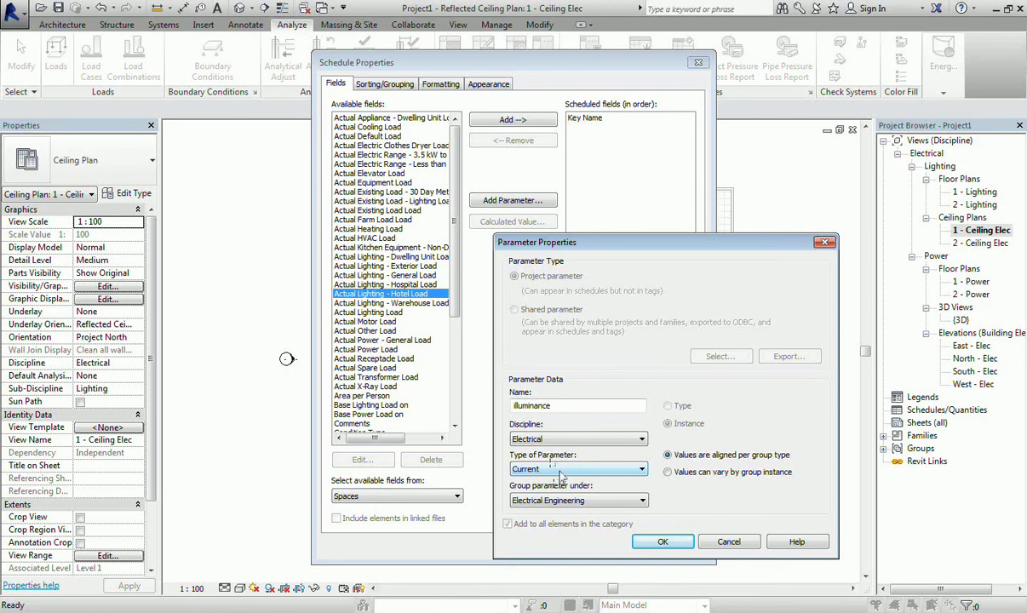
left_click(559, 474)
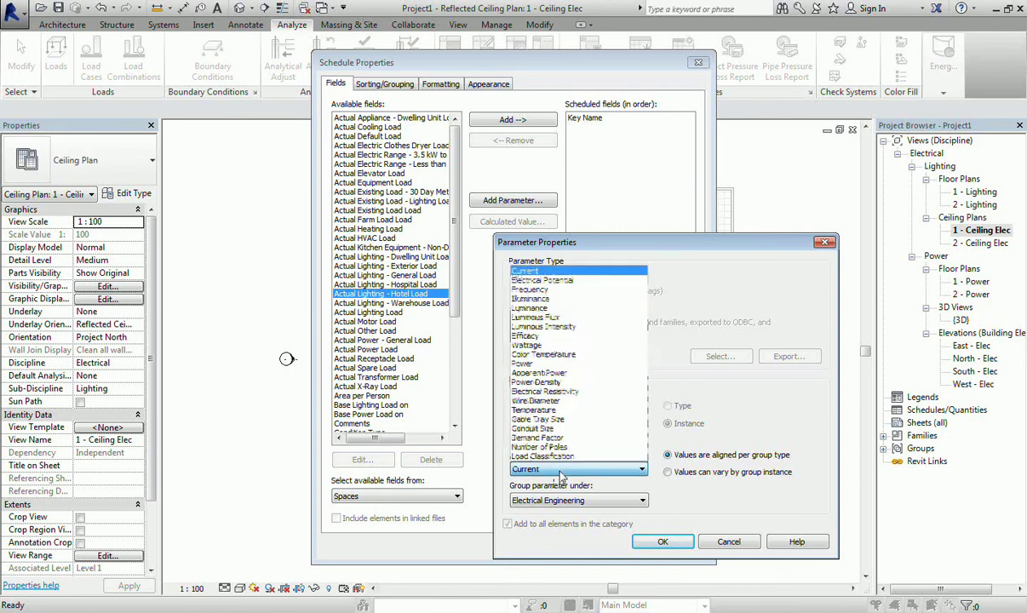
left_click(556, 299)
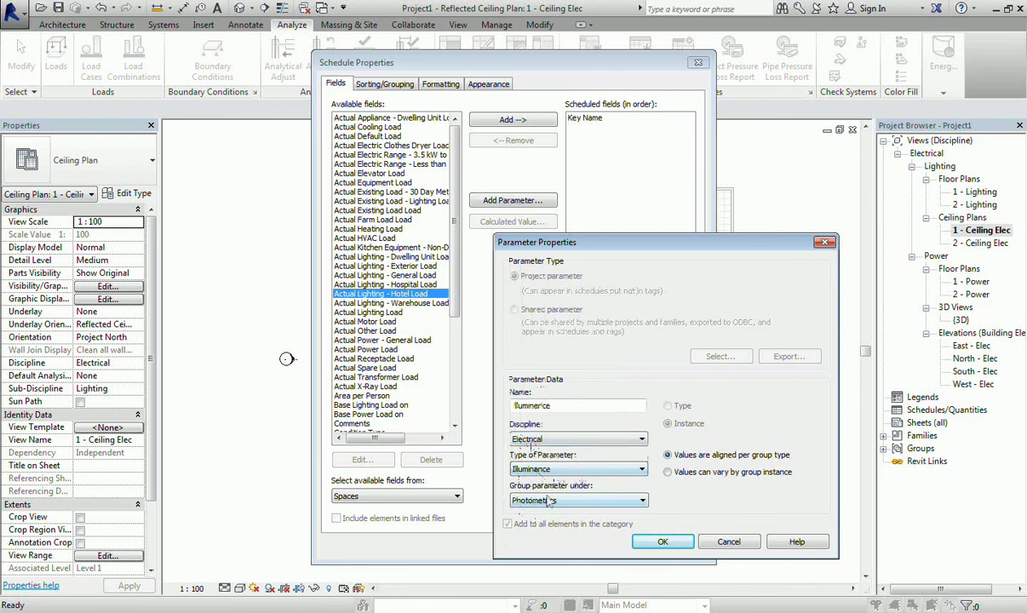
left_click(662, 542)
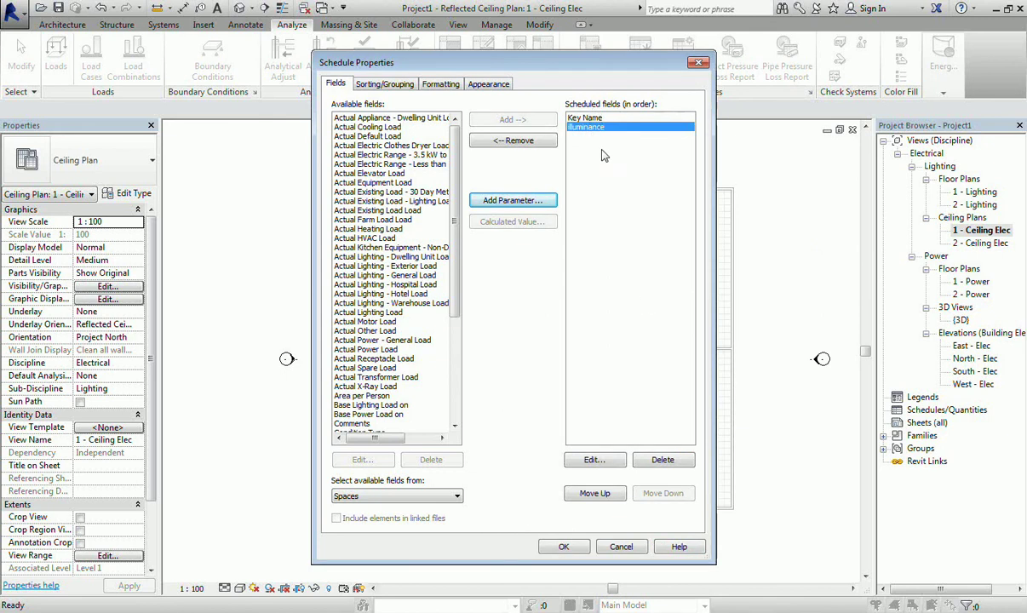
left_click(563, 546)
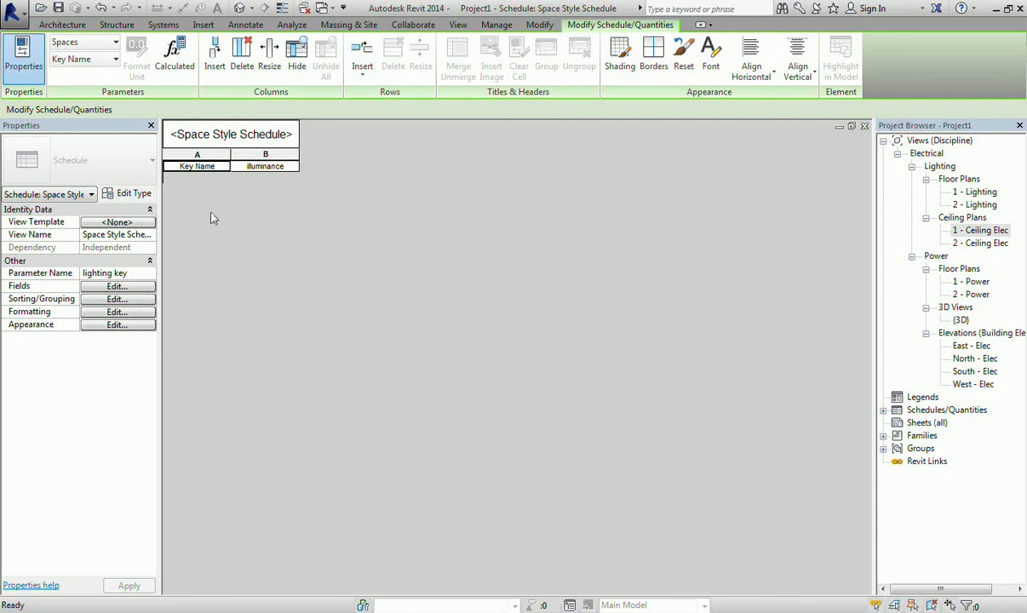
- Insert three data rows into the Space Style Schedule
left_click(364, 83)
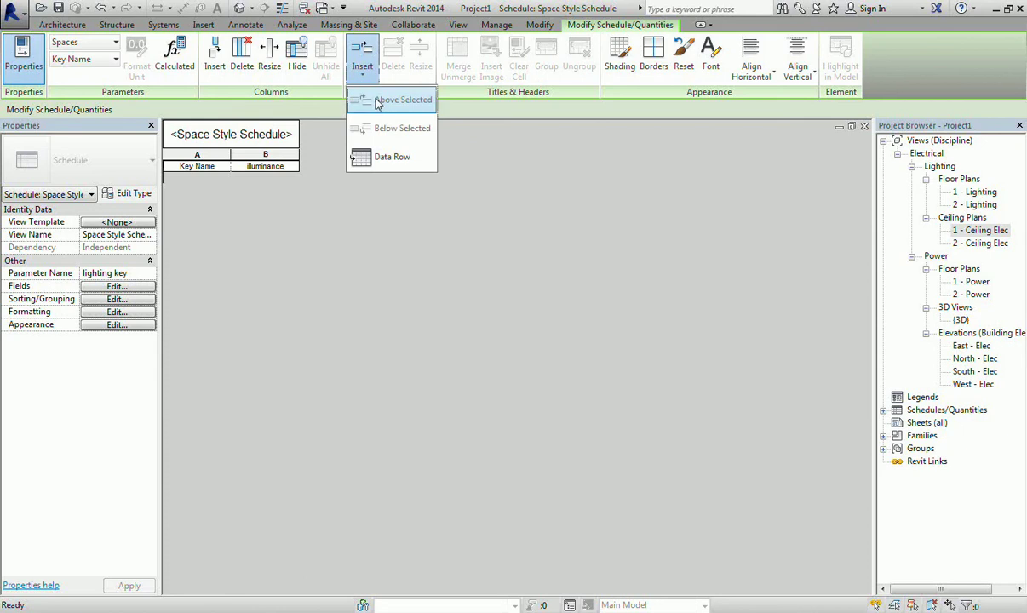
left_click(362, 159)
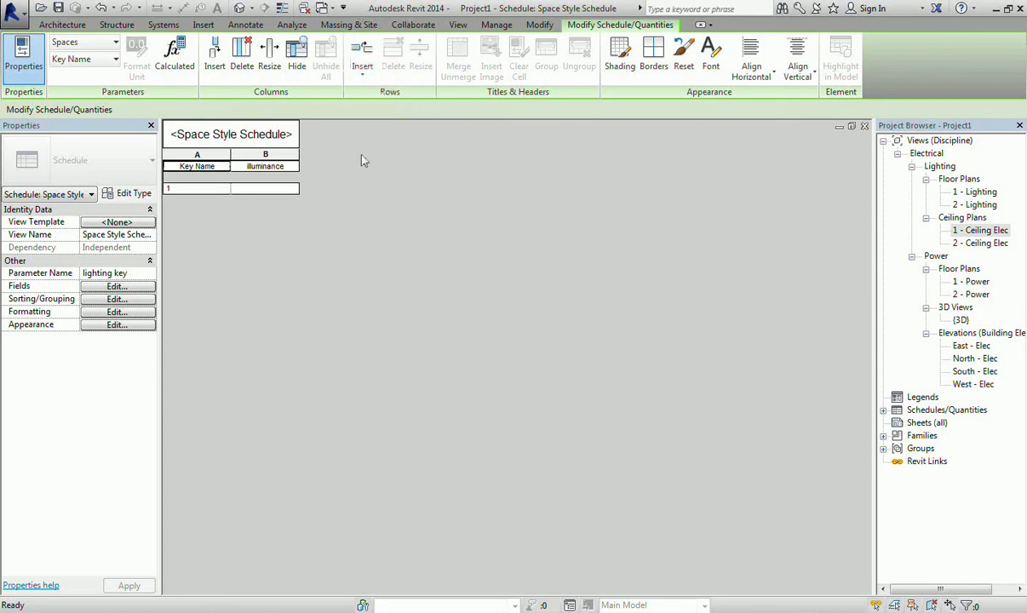
left_click(362, 72)
left_click(375, 156)
left_click(363, 75)
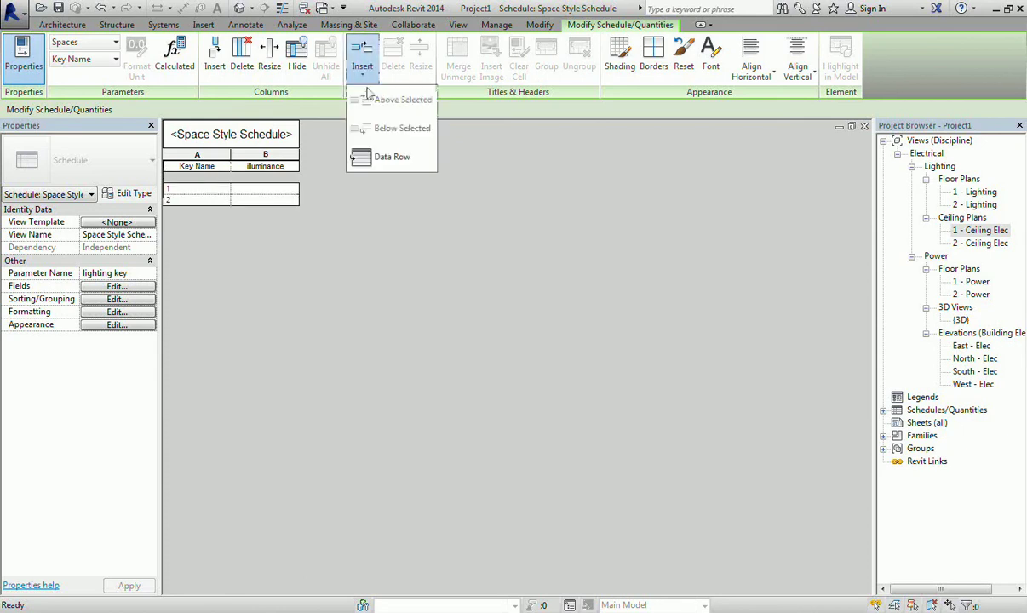
left_click(366, 157)
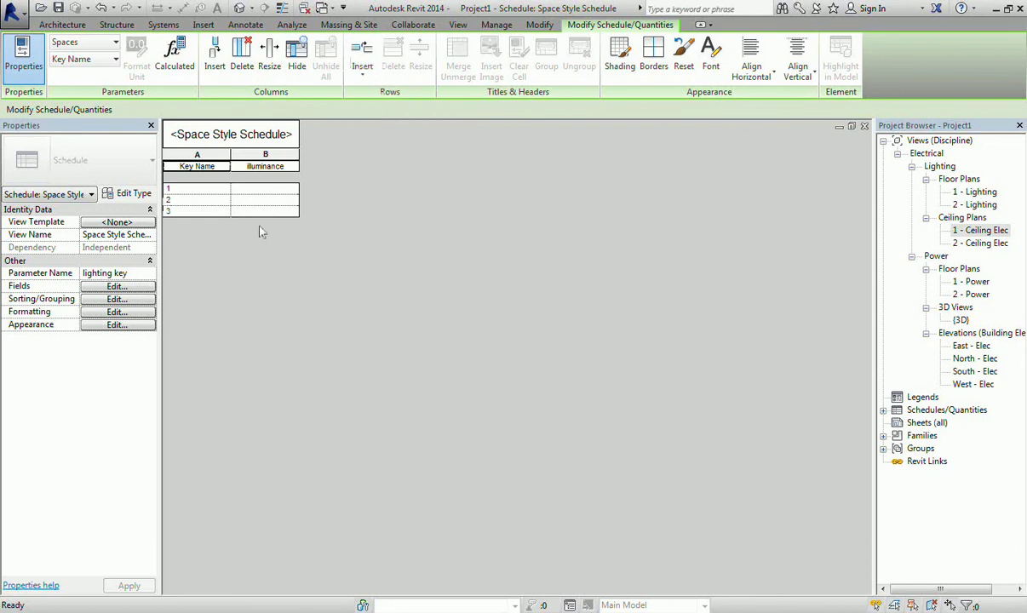
left_click(190, 192)
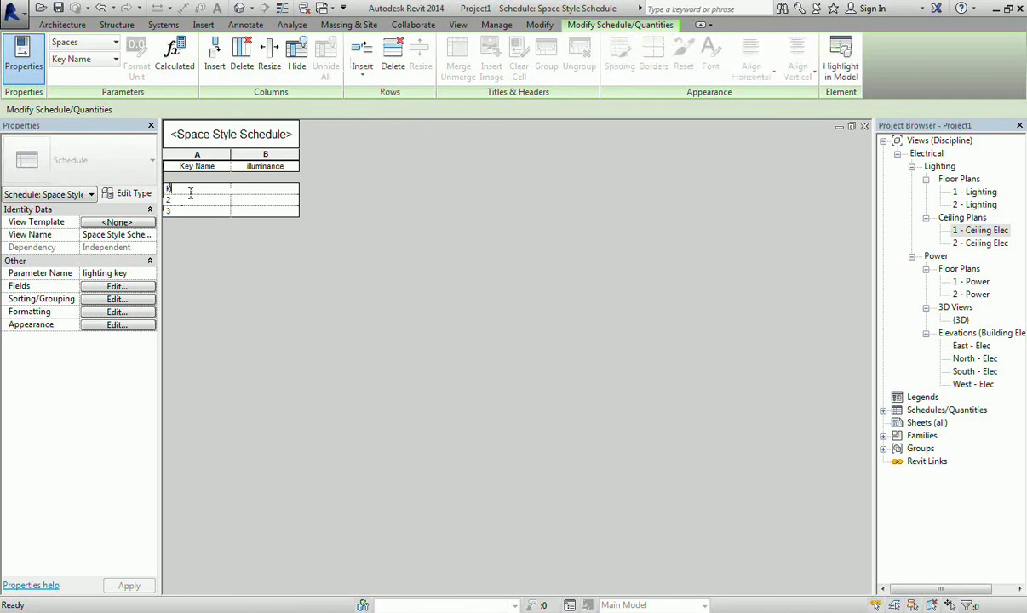
- Name the three keys kitchen, reeption and office, and enter 150 illuminance for kitchen
type("M2tchen")
left_click(188, 201)
type("reception")
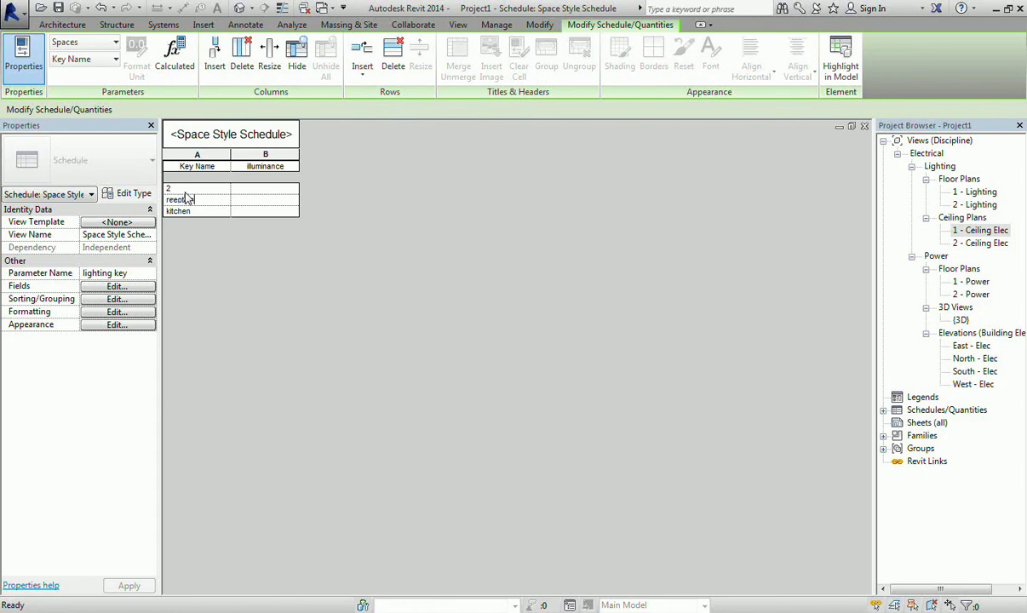
left_click(180, 189)
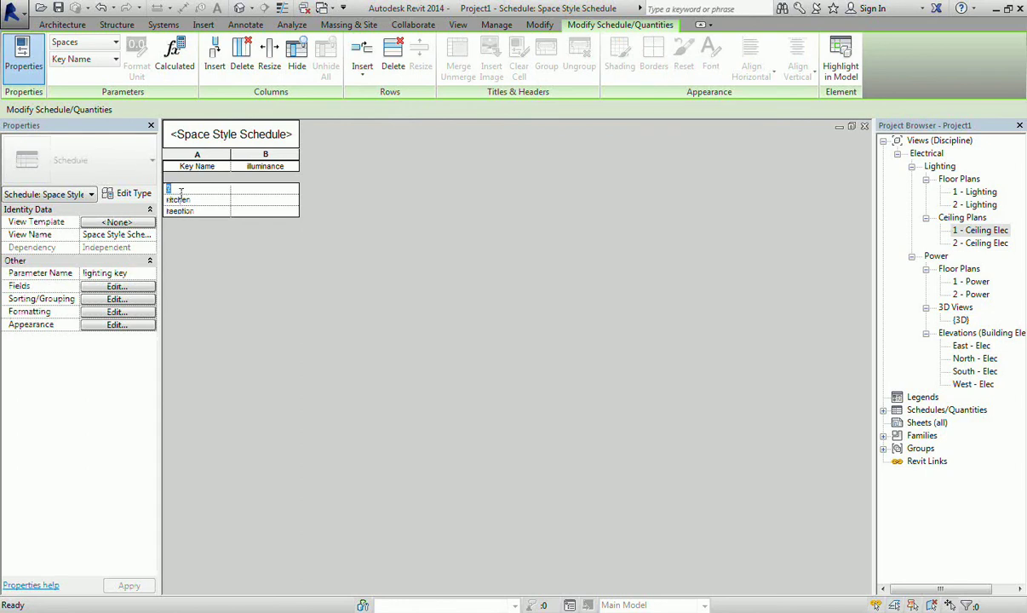
type("office")
left_click(273, 189)
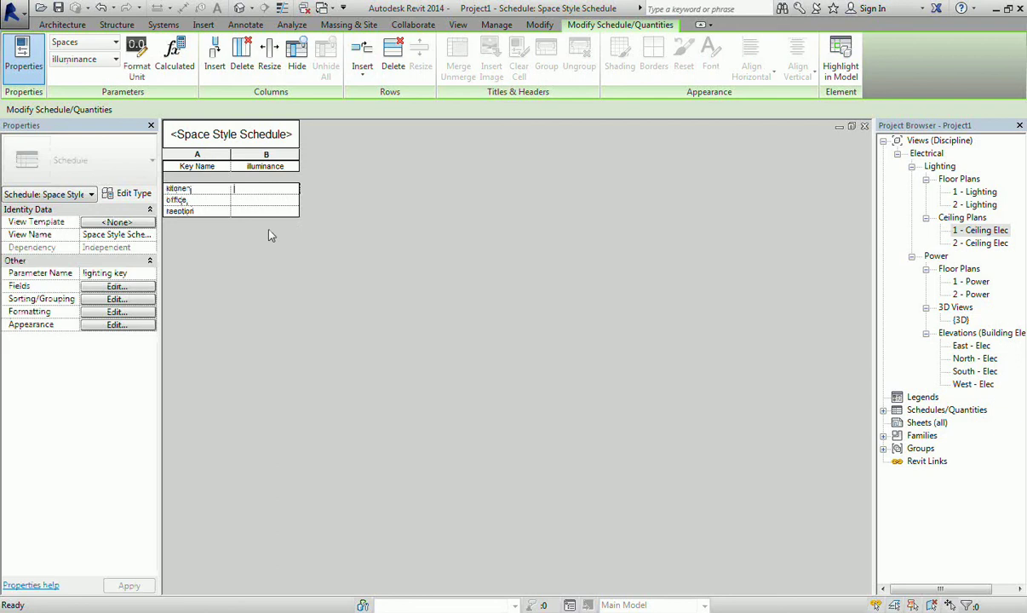
left_click(270, 235)
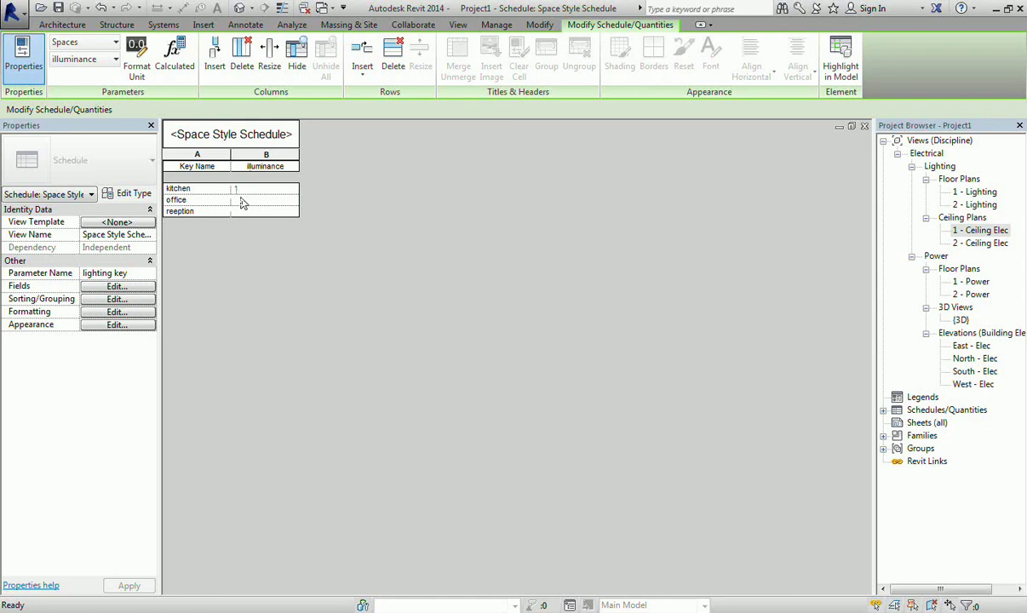
type("50")
- Commit kitchen's 150, then enter illuminance 100 for office and 300 for reeption
left_click(242, 201)
type("1")
type("00")
left_click(252, 212)
type("300")
left_click(359, 182)
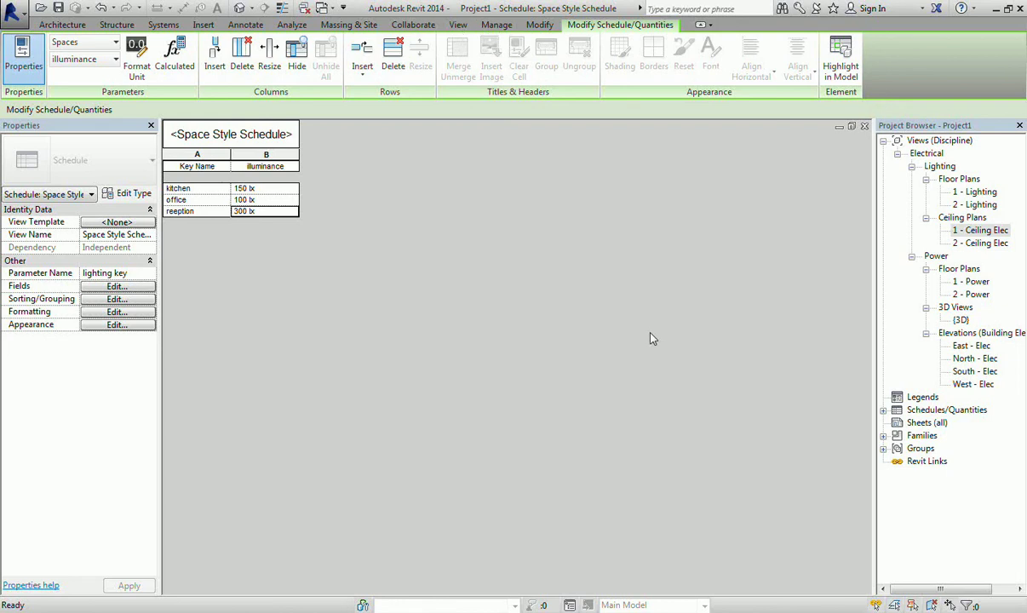
- Tile the views and close the South elevation, 3D and Lighting floor plan windows
left_click(458, 25)
left_click(957, 77)
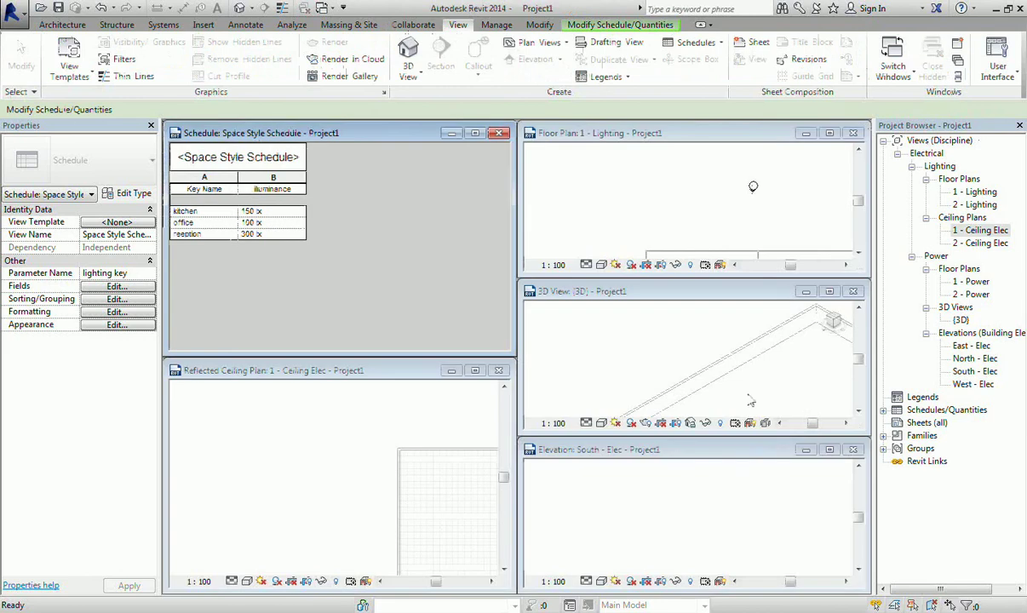
left_click(854, 454)
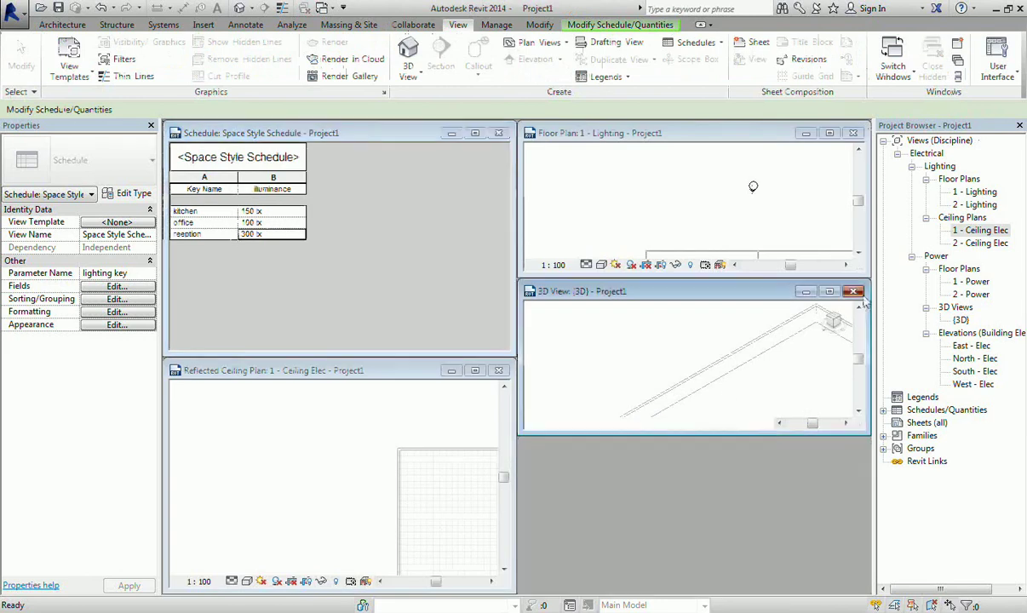
left_click(853, 291)
left_click(853, 133)
left_click(957, 77)
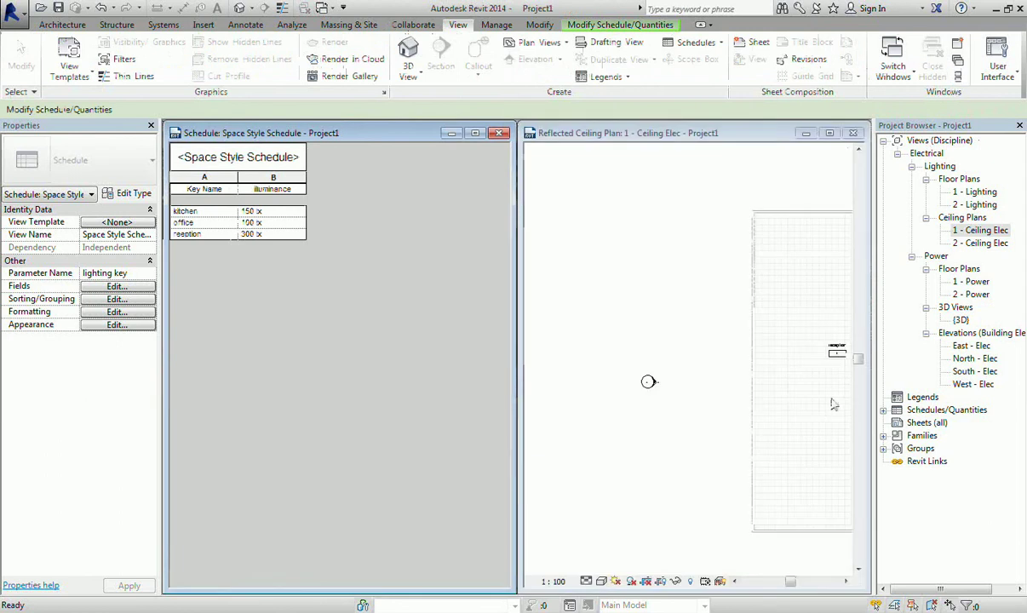
- Zoom and pan the 1 - Ceiling Elec plan to centre the three rooms
left_click(647, 382)
scroll(662, 397, "down", 2)
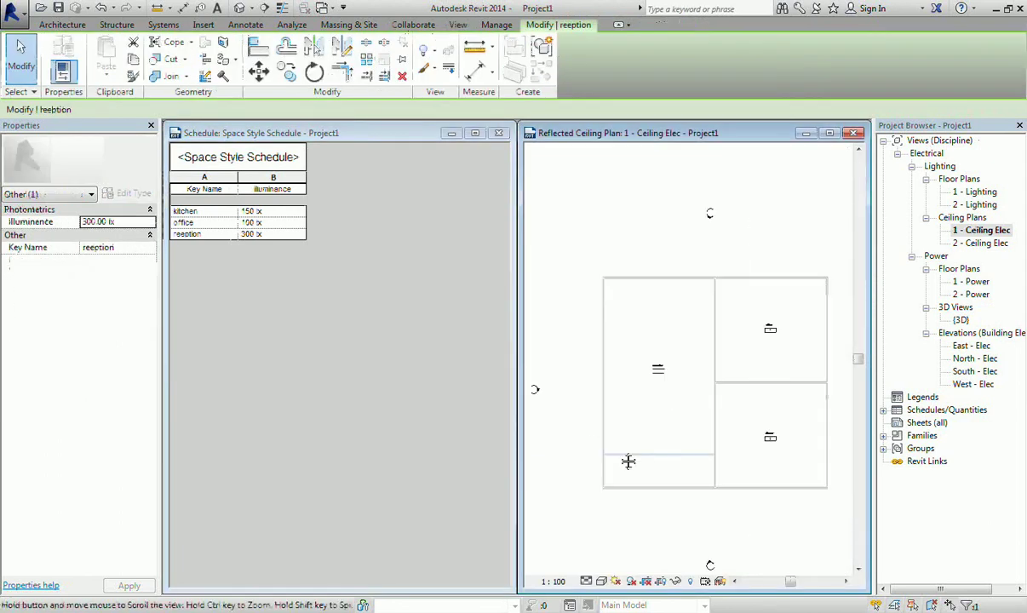
scroll(627, 462, "down", 1)
scroll(614, 481, "up", 3)
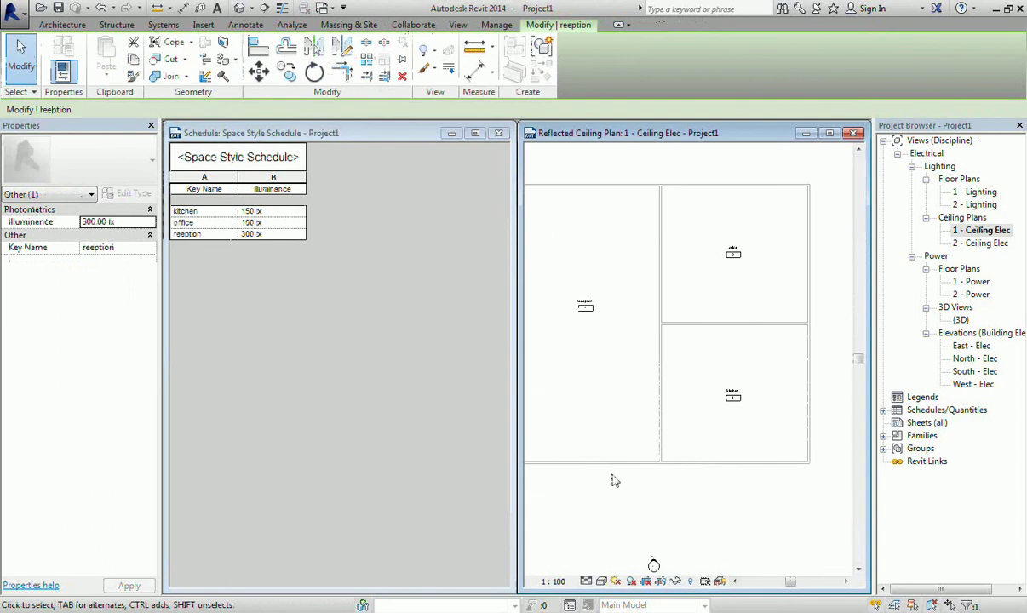
middle_click_drag(615, 481, 687, 491)
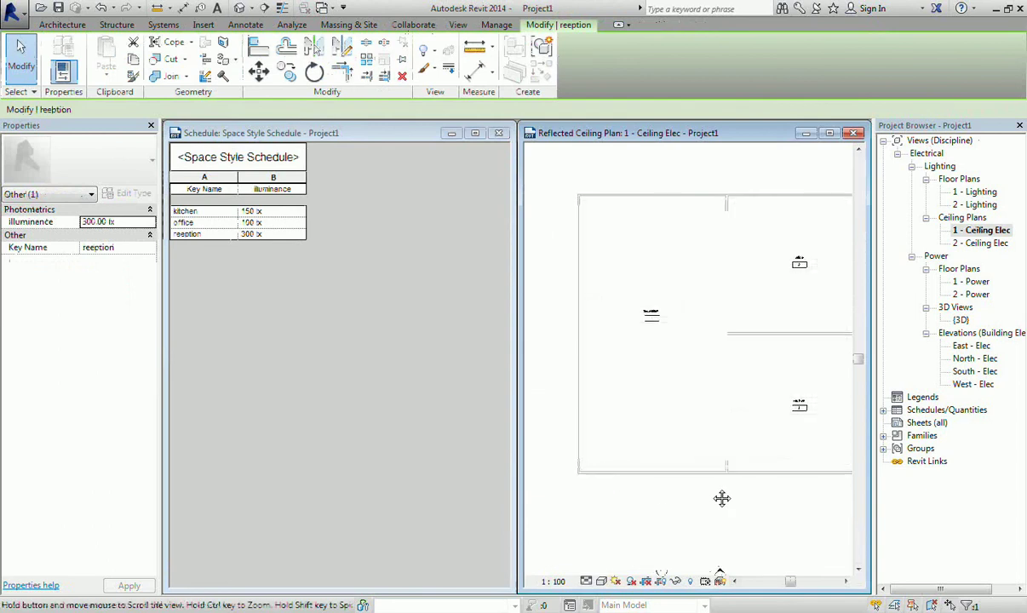
left_click(669, 390)
left_click(682, 503)
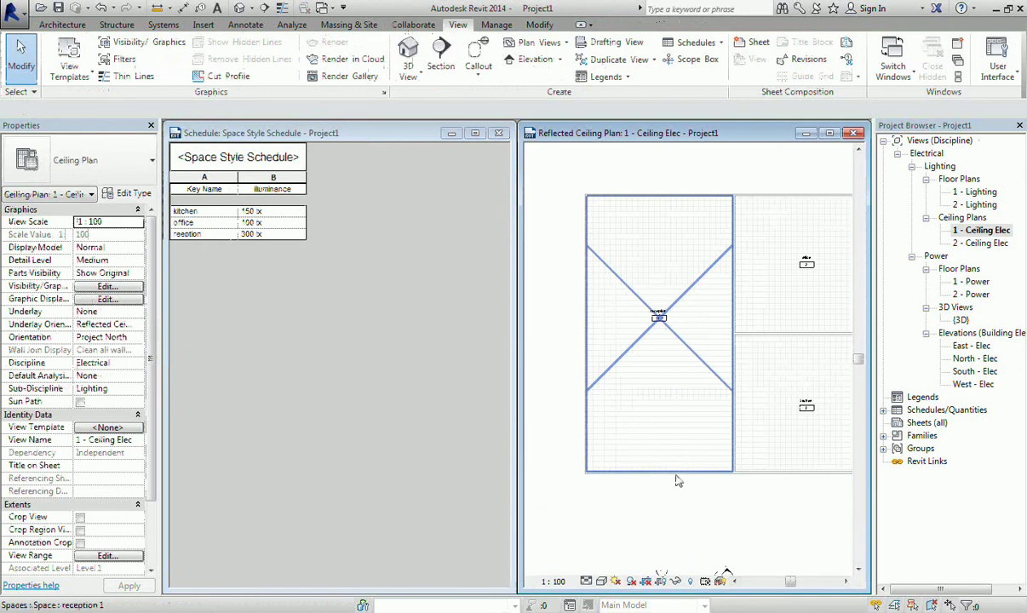
- Set the reception space's Lighting Key to reeption, raising its illuminance to 300 lx
left_click(674, 476)
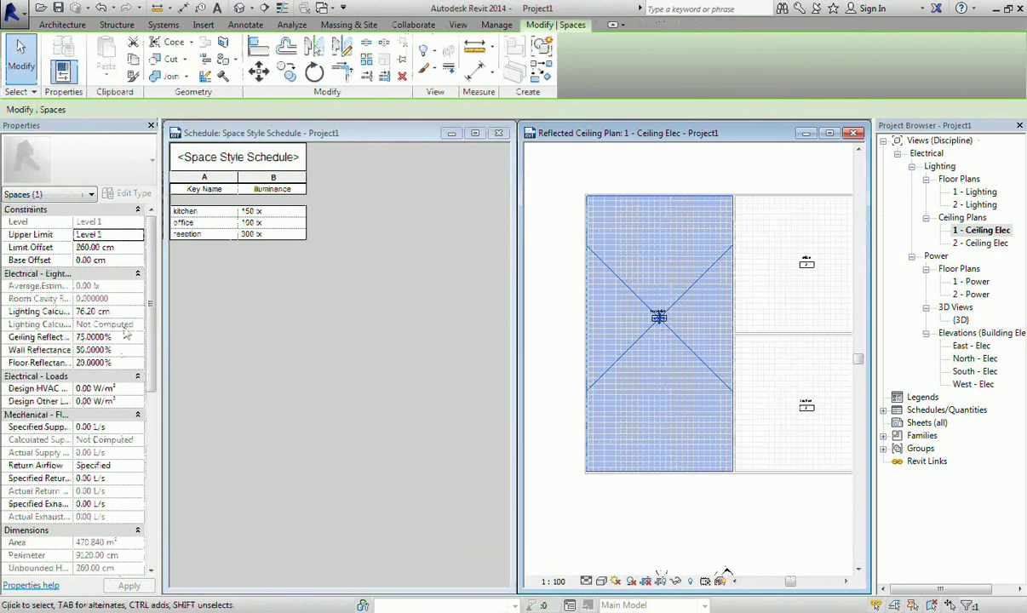
left_click_drag(149, 334, 150, 470)
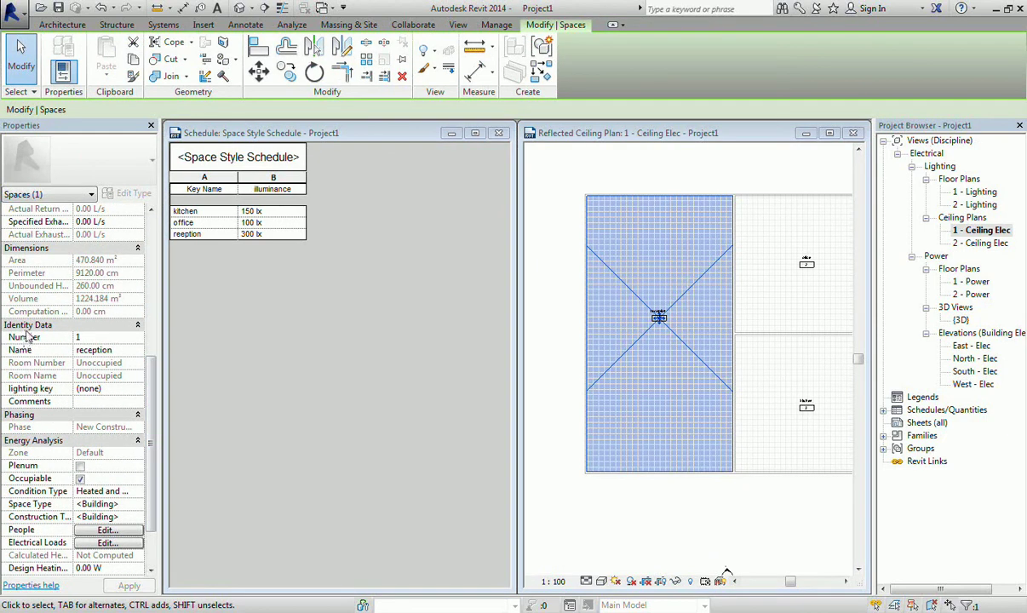
scroll(72, 332, "up", 5)
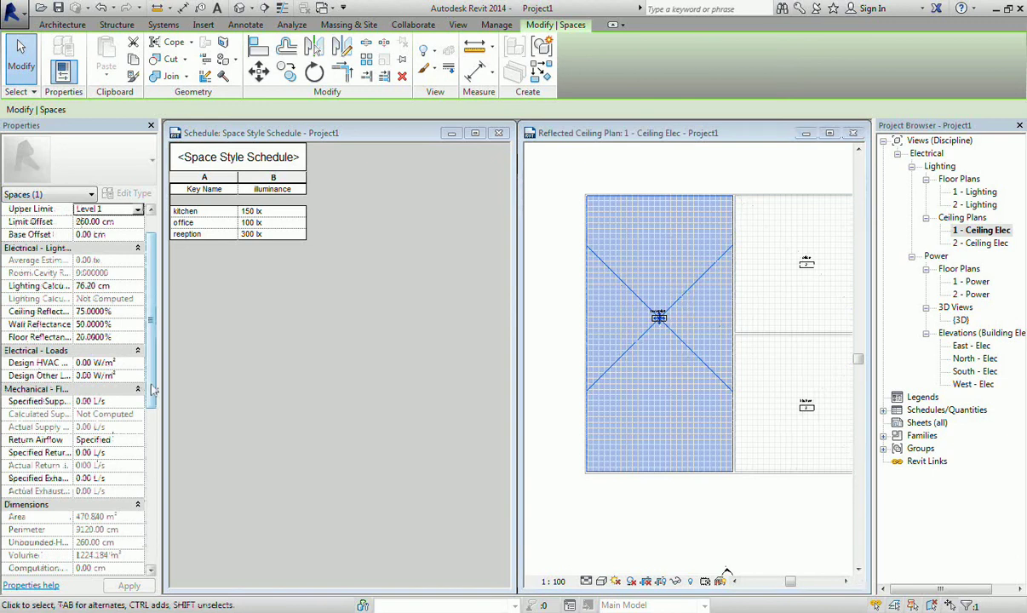
left_click_drag(149, 361, 151, 508)
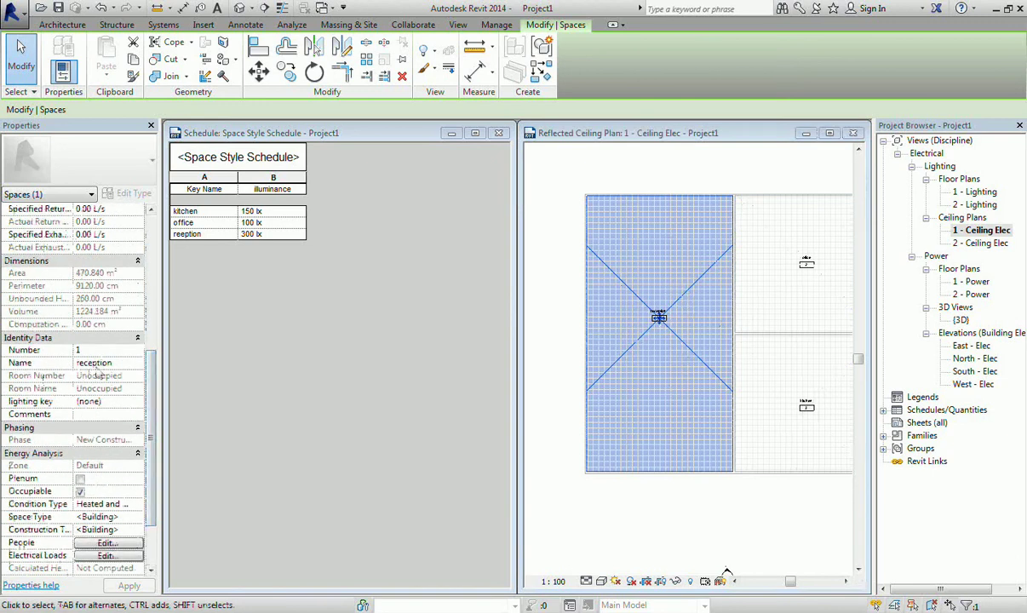
scroll(98, 373, "up", 6)
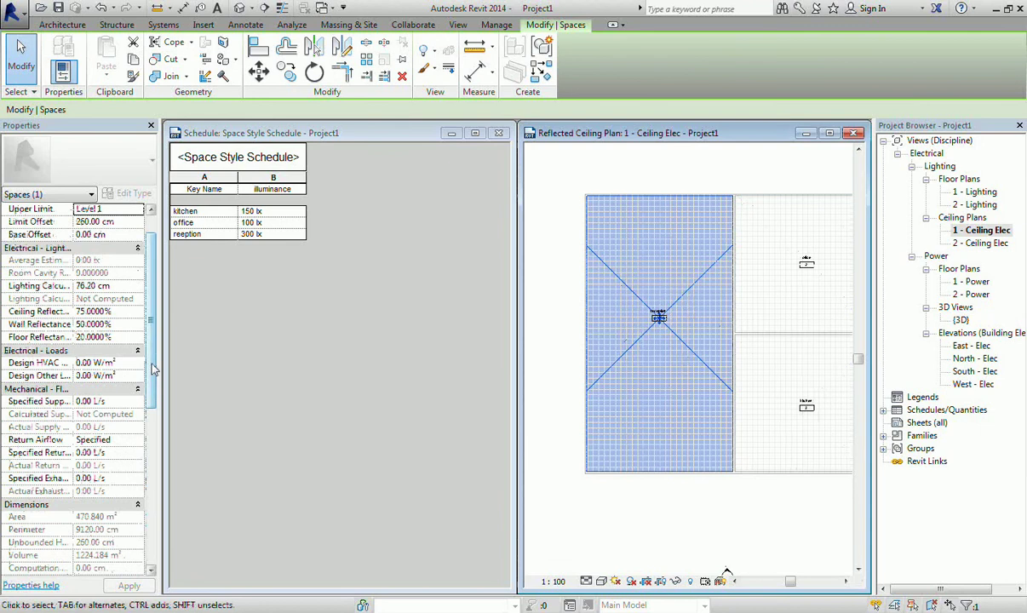
left_click_drag(154, 368, 155, 435)
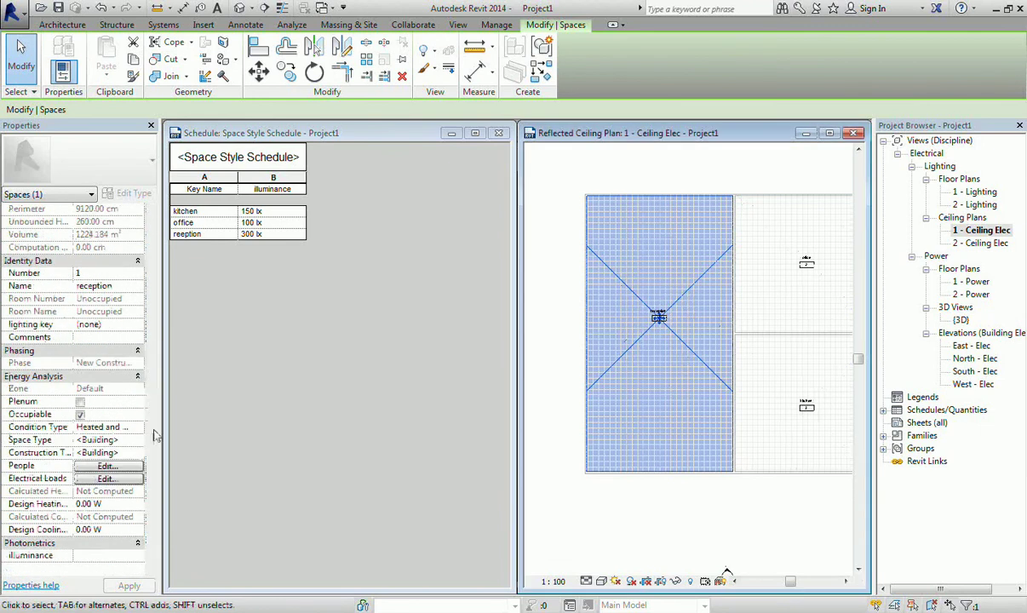
scroll(141, 372, "up", 5)
scroll(145, 352, "down", 5)
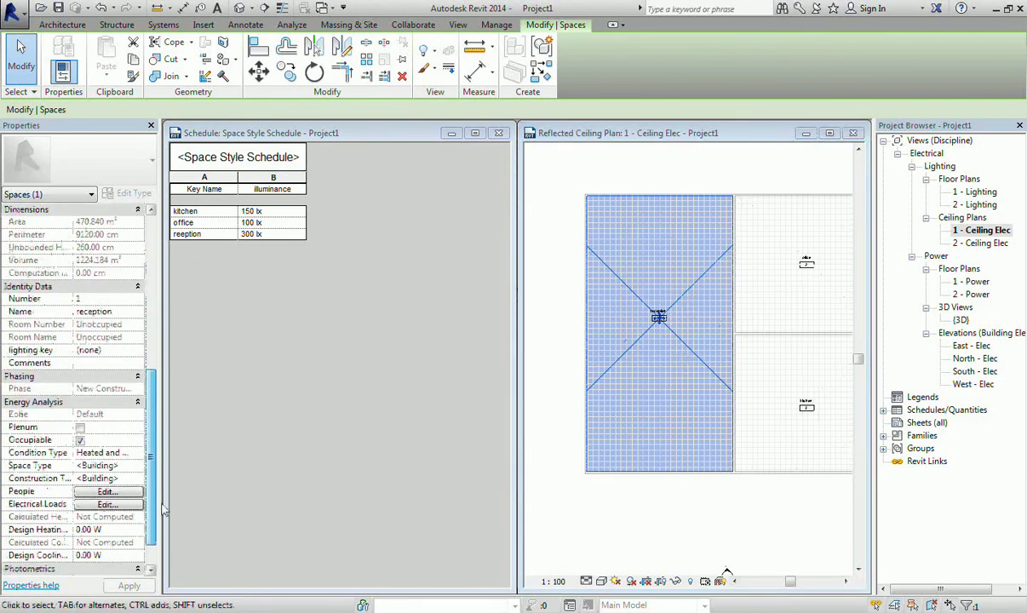
scroll(165, 508, "up", 1)
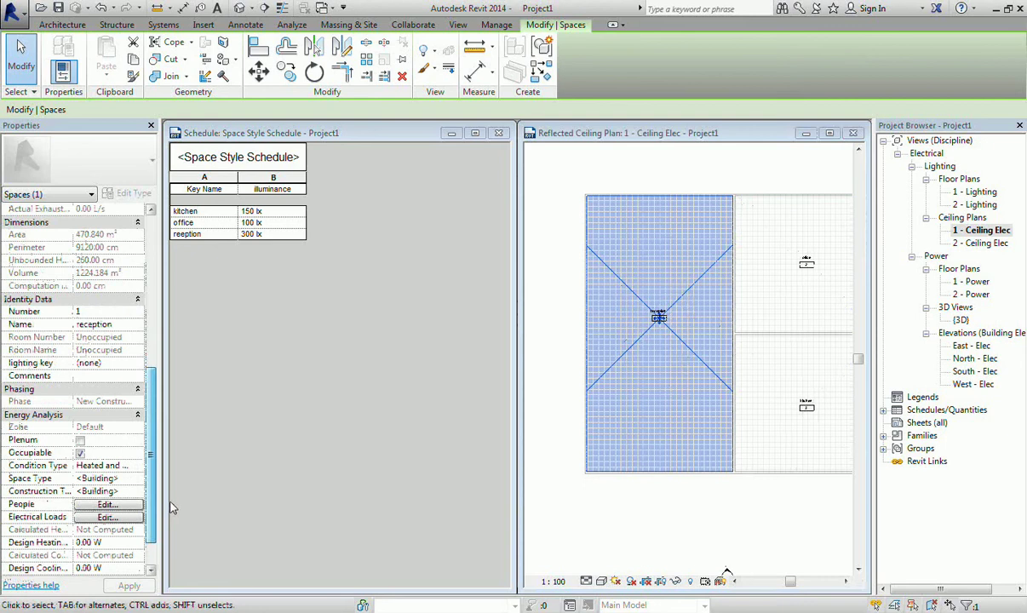
scroll(170, 508, "up", 10)
left_click_drag(147, 360, 160, 509)
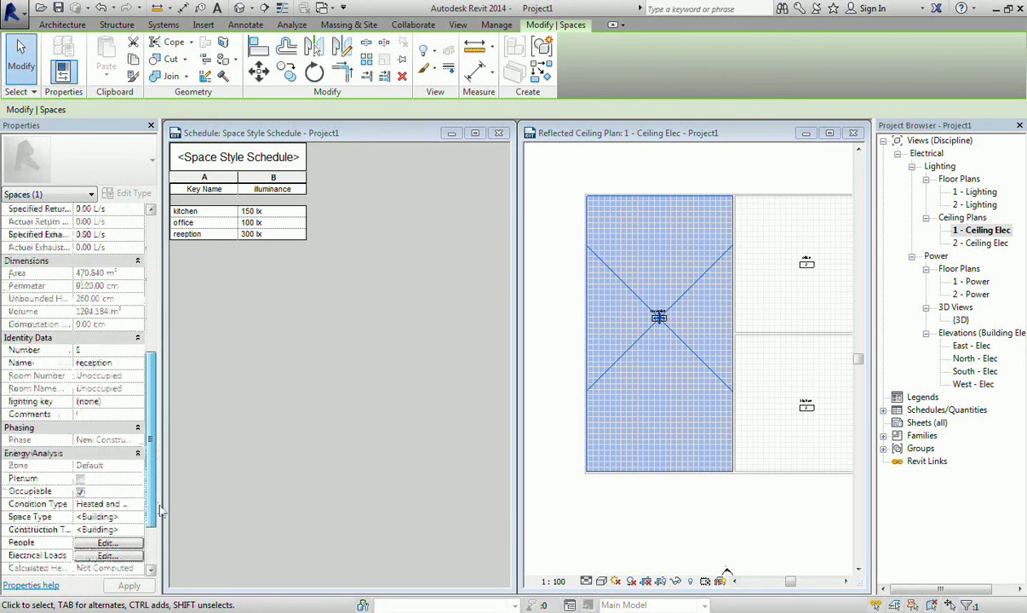
scroll(160, 509, "up", 10)
scroll(151, 476, "down", 12)
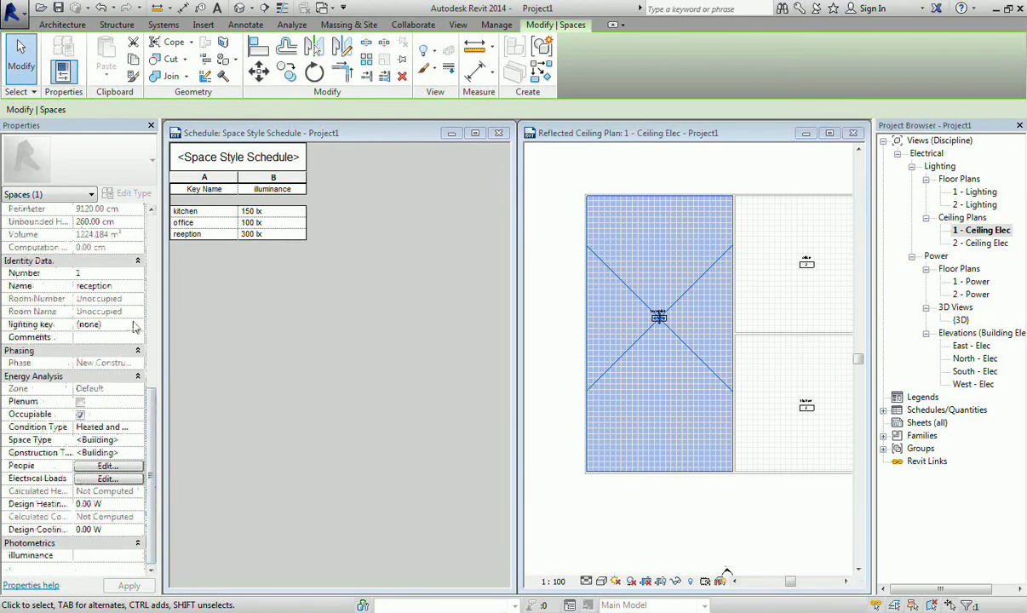
left_click(135, 325)
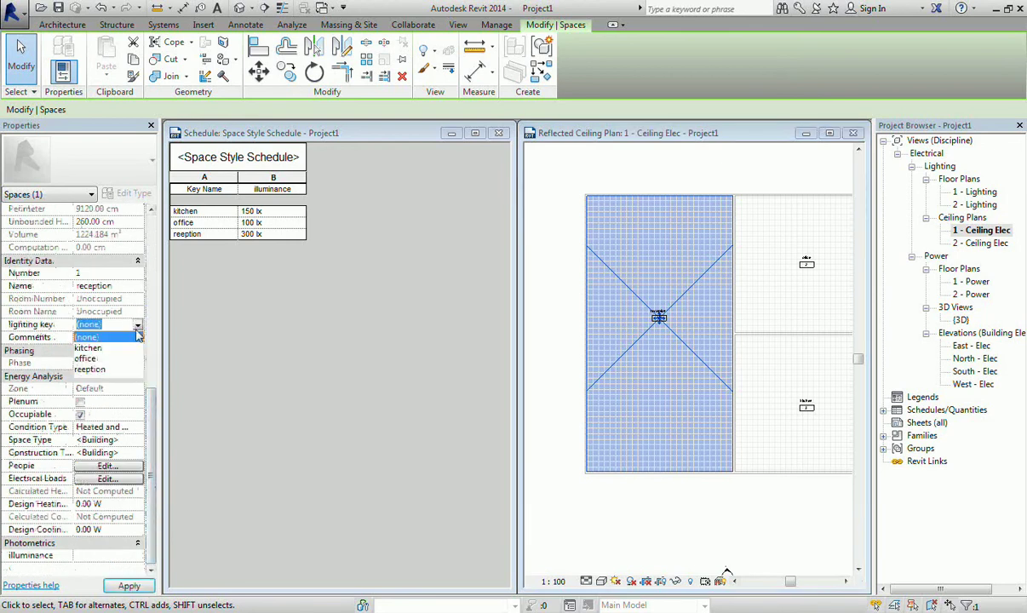
left_click(105, 369)
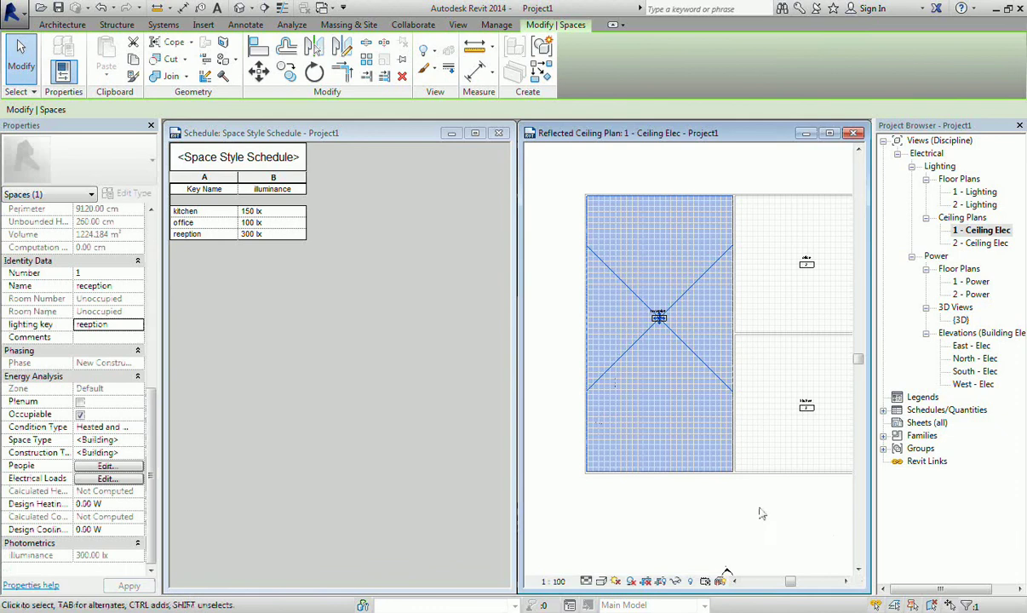
left_click(769, 482)
- Set the kitchen space's Lighting Key to kitchen for 150 lx
left_click(767, 470)
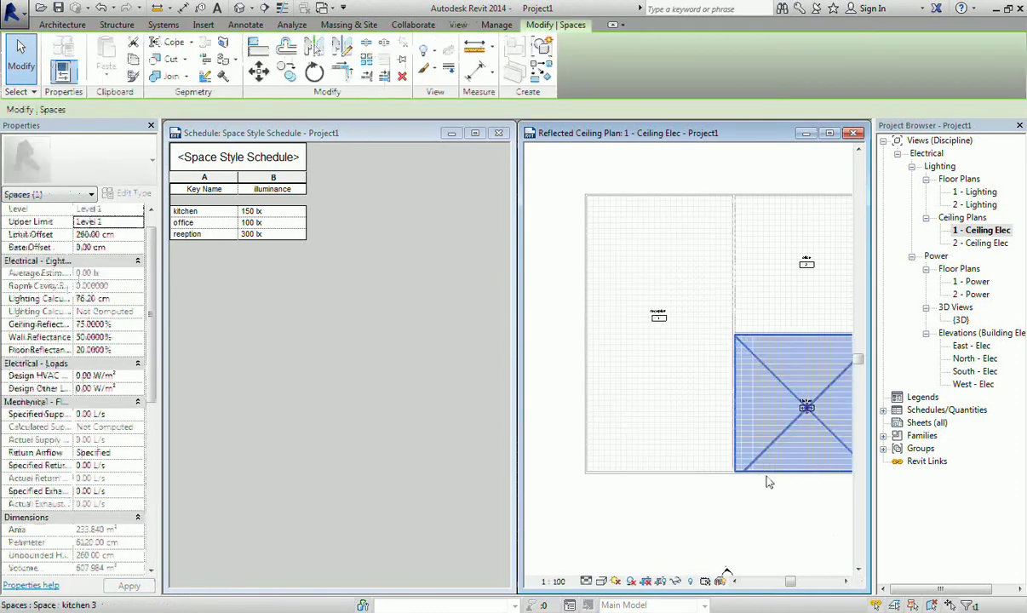
left_click_drag(149, 353, 149, 515)
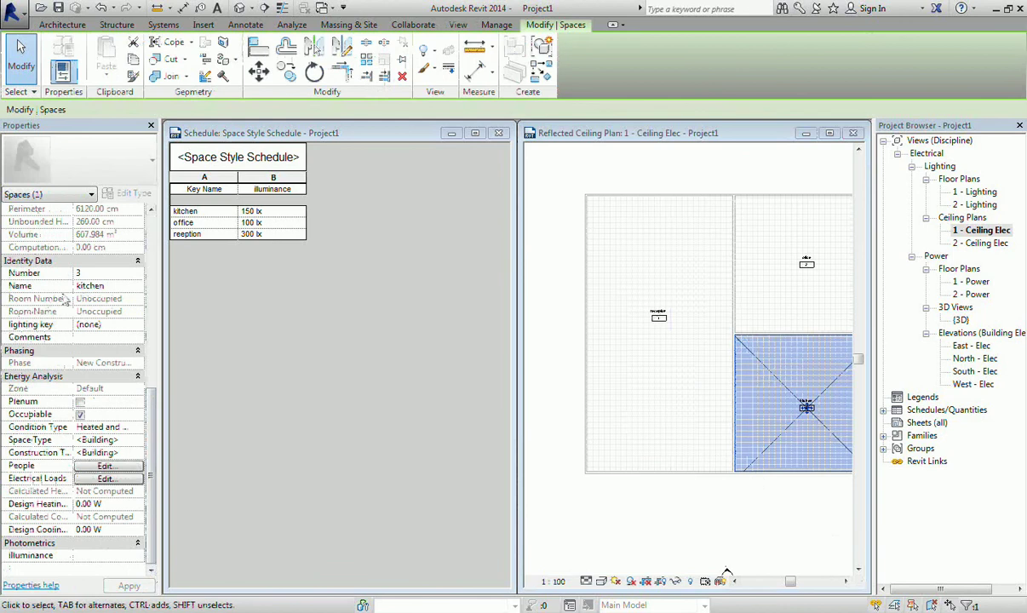
left_click(128, 325)
left_click(137, 327)
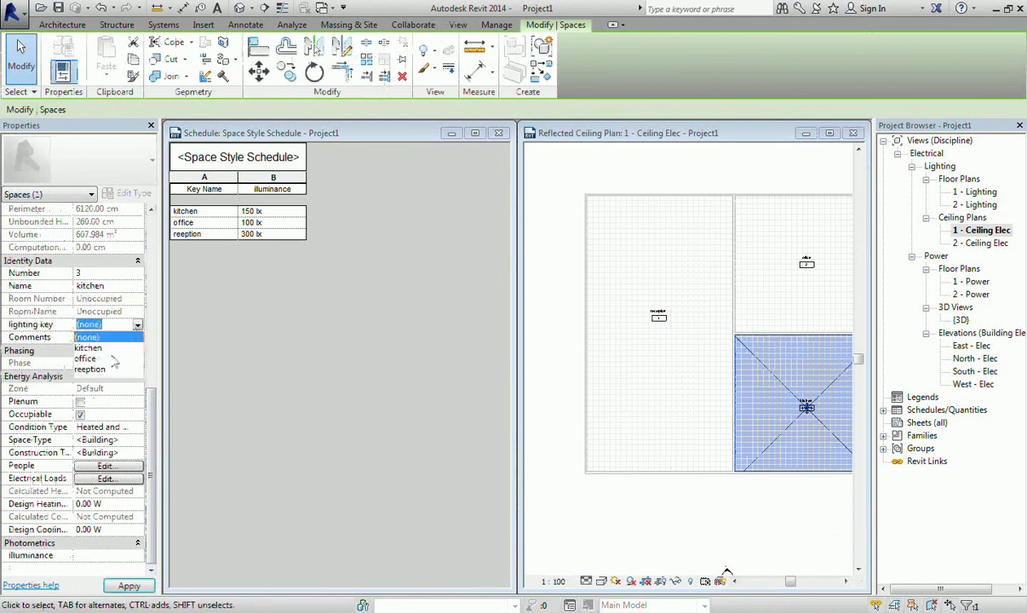
left_click(143, 346)
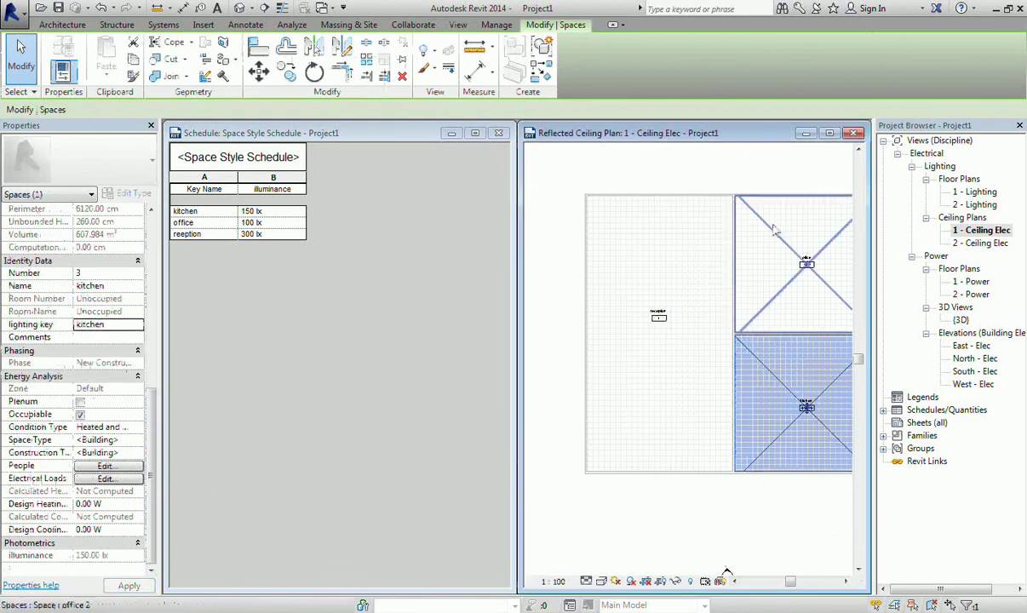
- Set the office space's Lighting Key to office for 100 lx
left_click(659, 318)
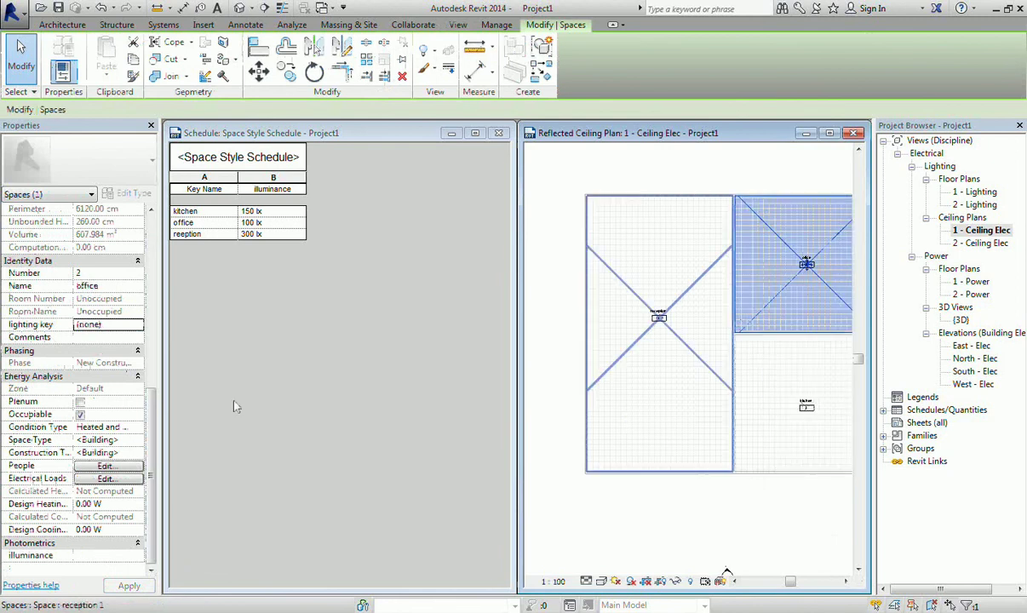
left_click(137, 325)
left_click(101, 358)
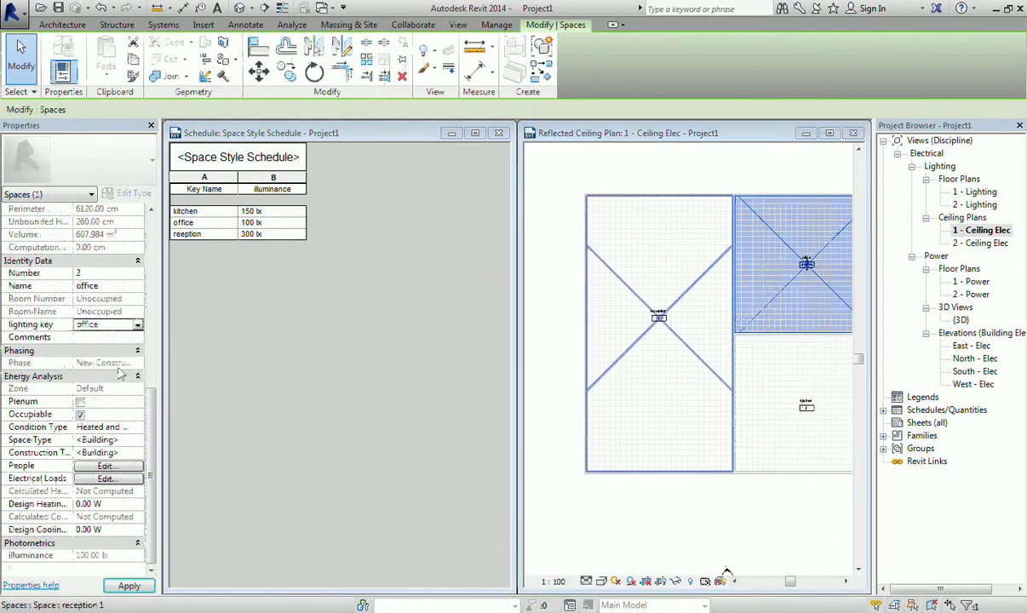
- Check the Space Style Schedule values, then return to the reflected ceiling plan
left_click(286, 393)
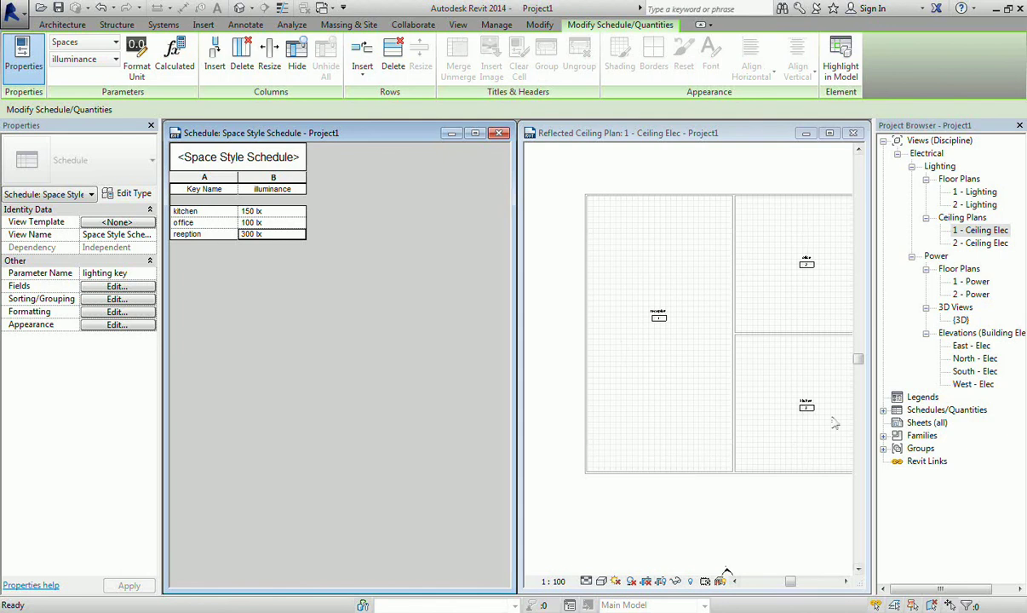
left_click(651, 554)
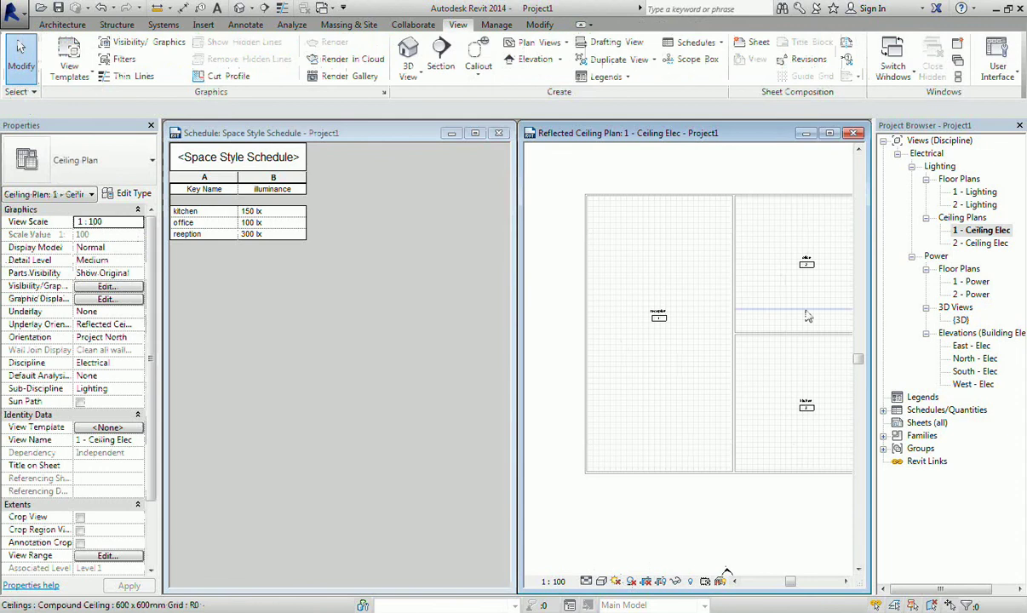
left_click(294, 26)
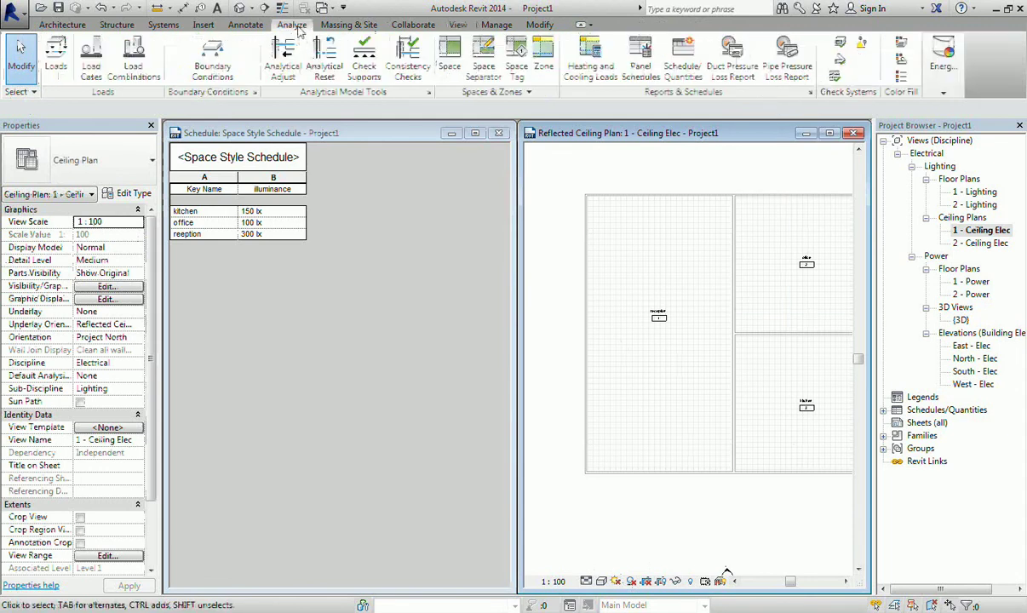
- Start a new schedule for the Spaces category
left_click(684, 72)
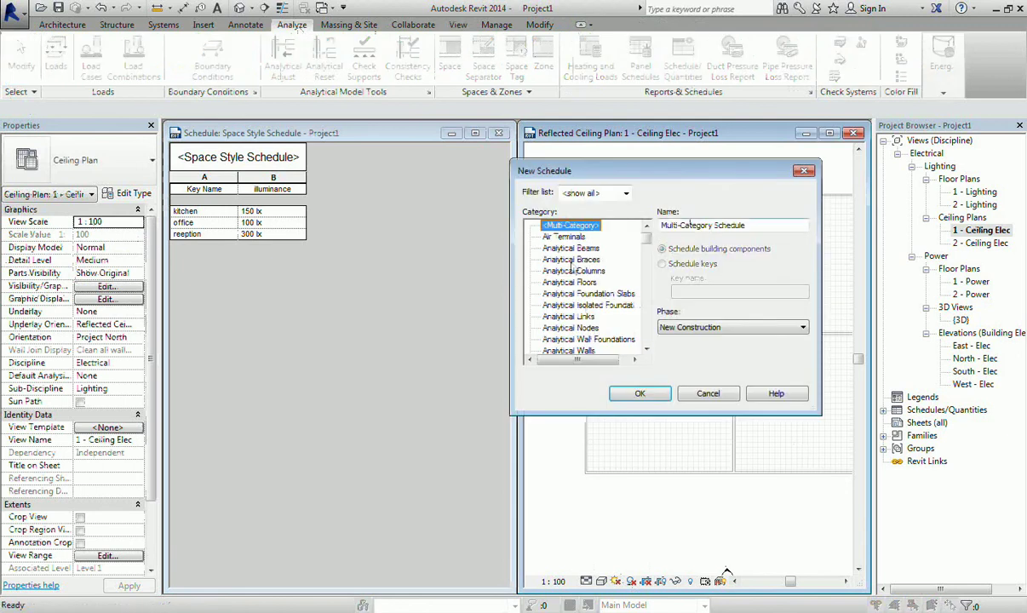
left_click(590, 329)
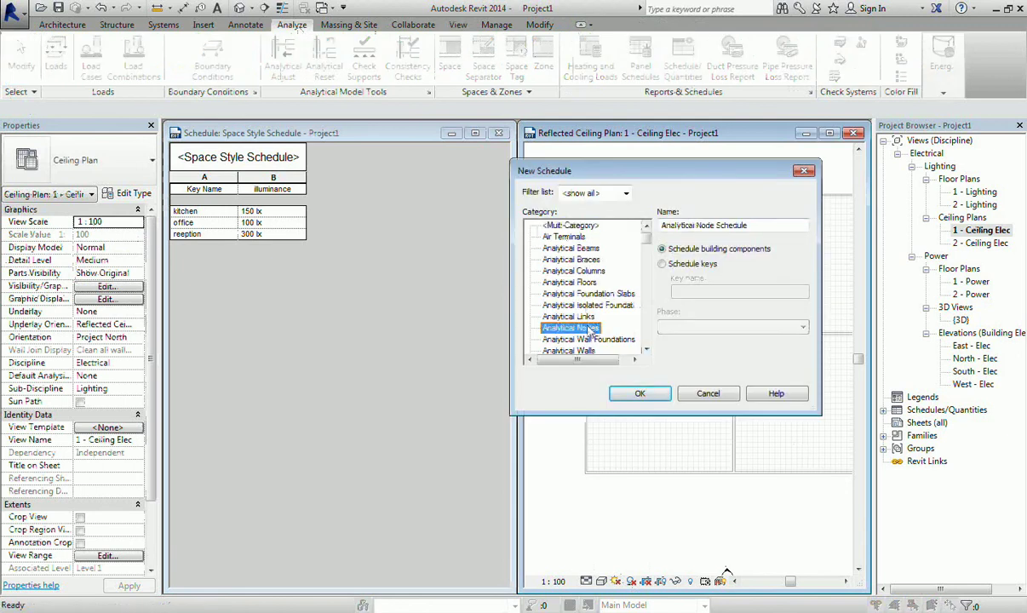
scroll(589, 330, "down", 15)
left_click(589, 329)
scroll(545, 336, "down", 1)
left_click(553, 328)
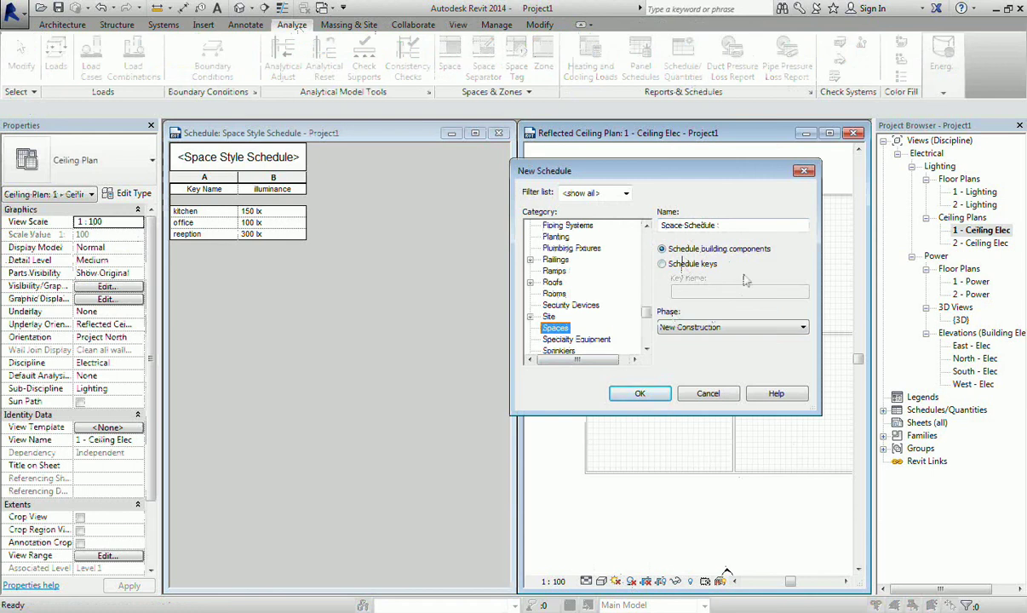
- Name the new schedule 'lighting analysis'
left_click(690, 225)
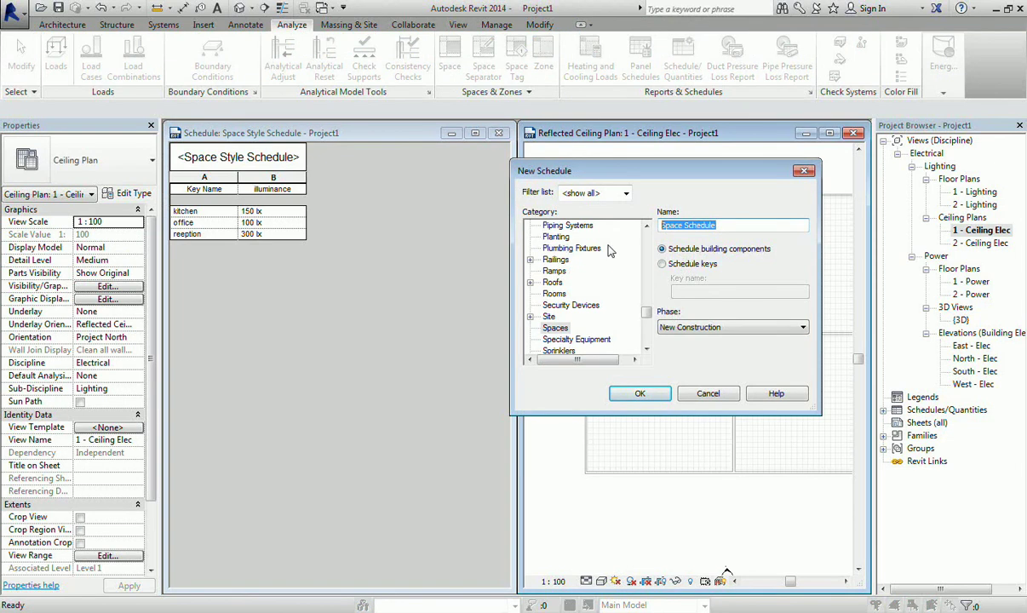
type("lightin")
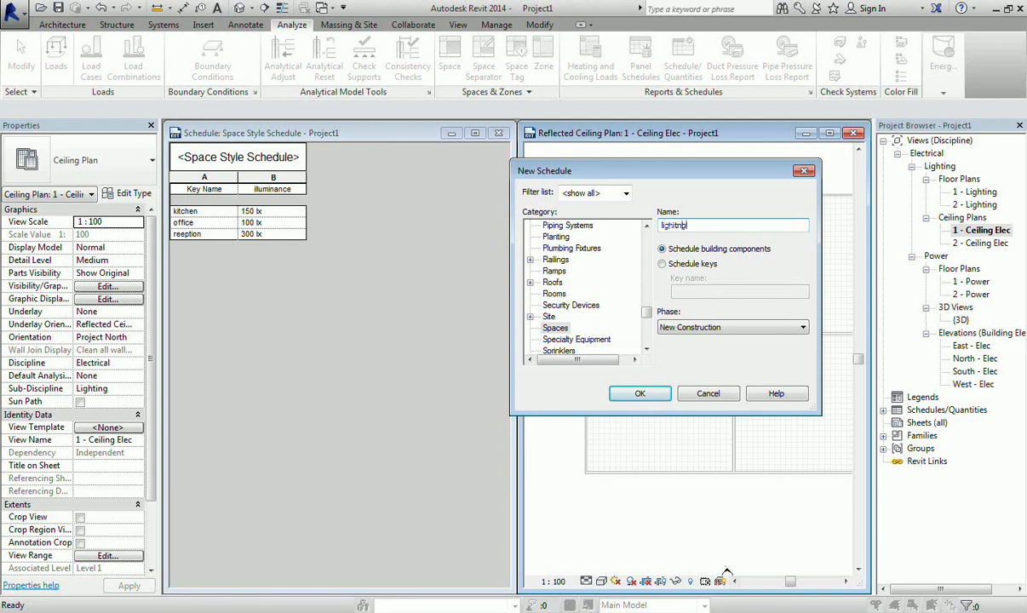
type("g analysis")
- Confirm the new schedule and add the Name and Area fields
left_click(643, 394)
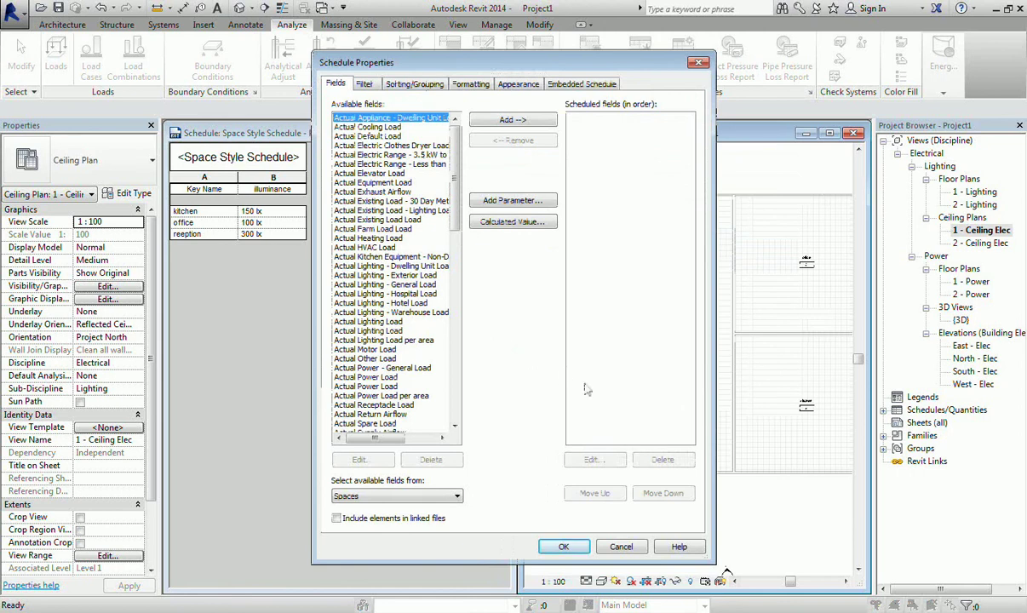
left_click(379, 359)
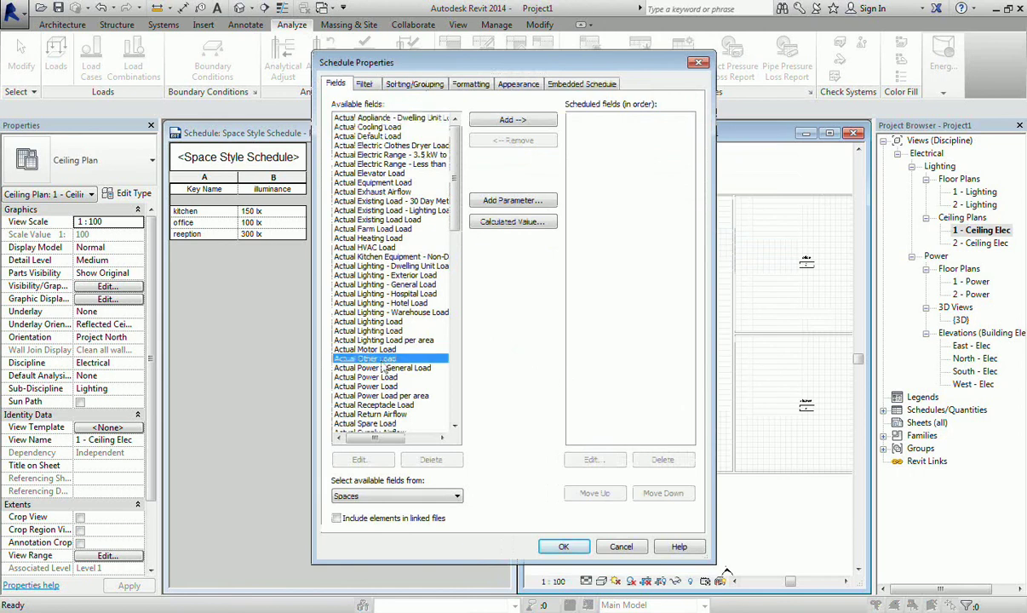
scroll(364, 423, "down", 12)
left_click(364, 423)
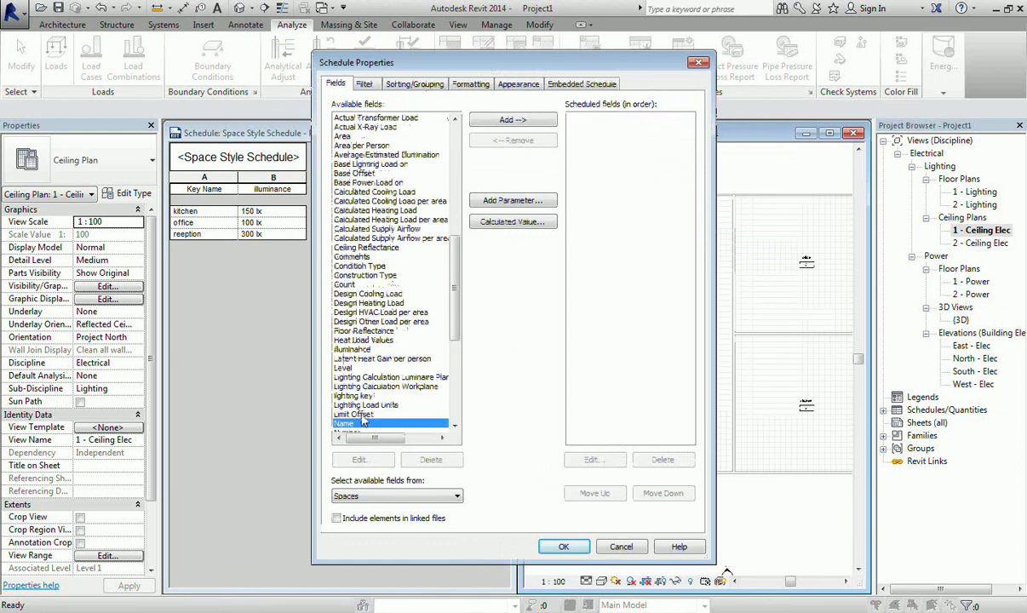
left_click(512, 120)
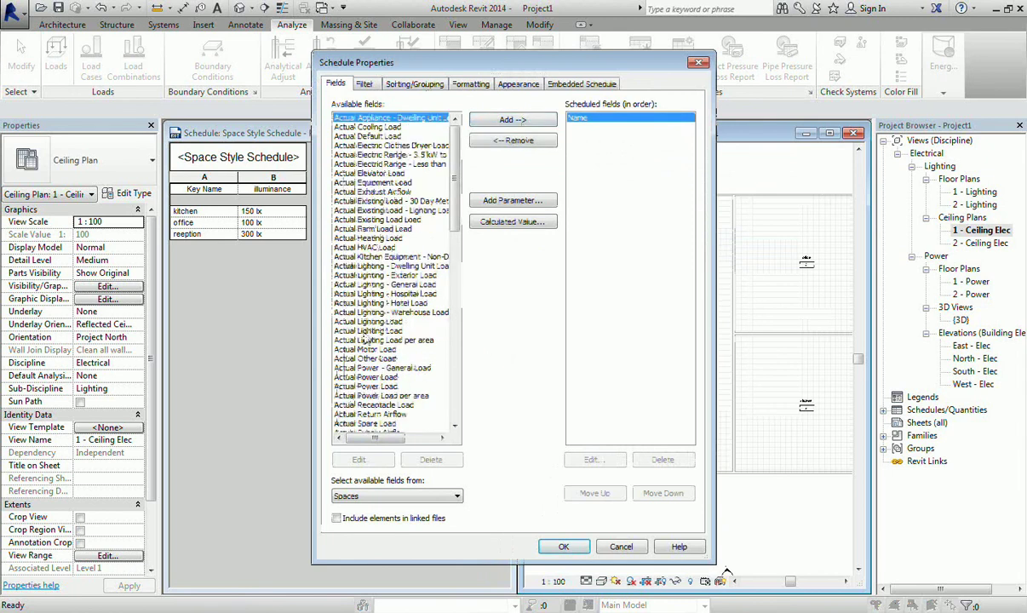
scroll(367, 339, "down", 1)
left_click(366, 423)
left_click(512, 120)
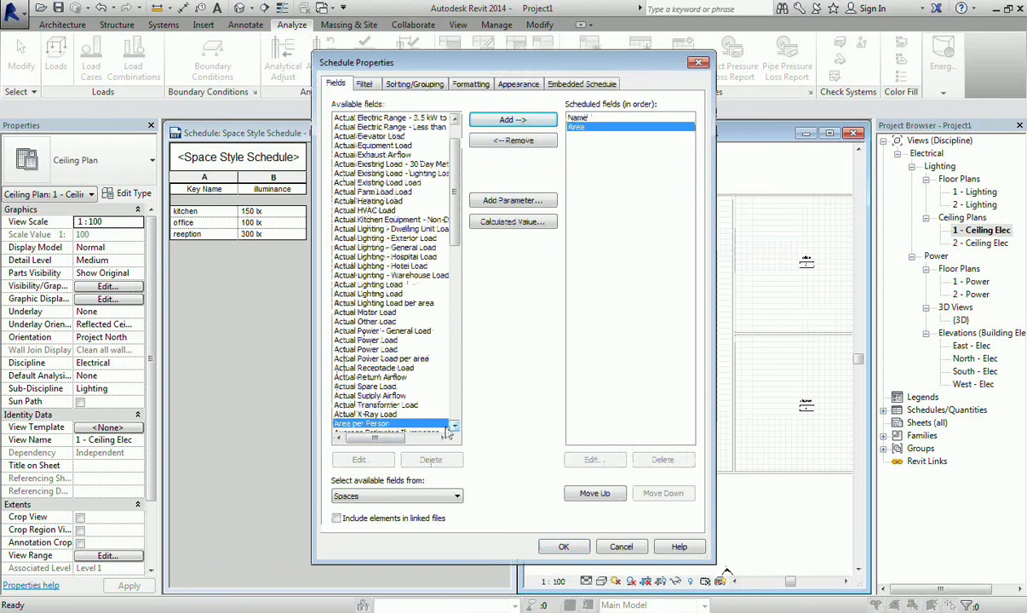
- Add the Average Estimated Illumination and Illuminance fields to the schedule
left_click(401, 387)
left_click(387, 432)
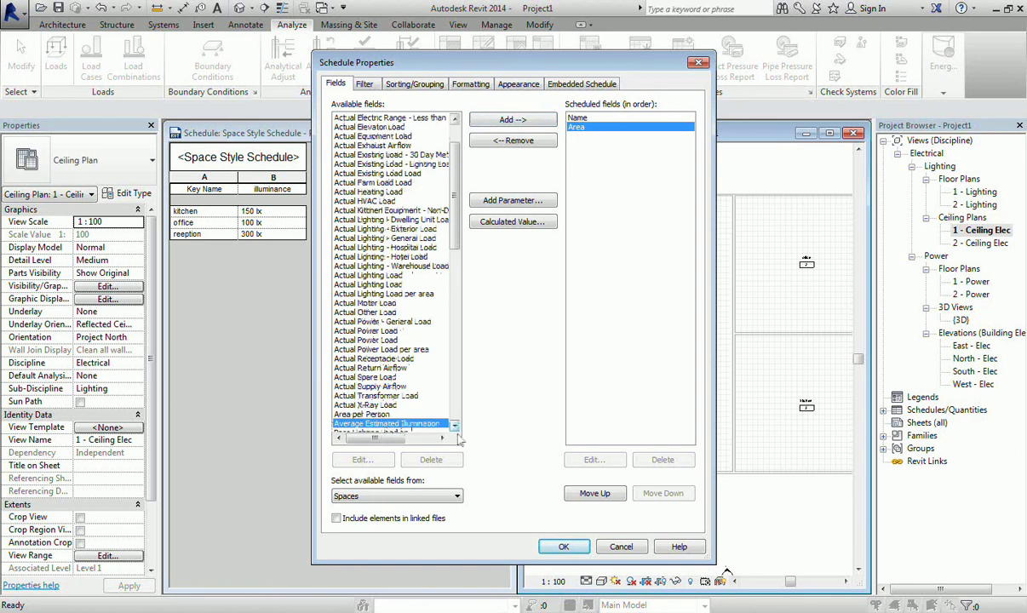
left_click(400, 378, "ctrl")
left_click(511, 121)
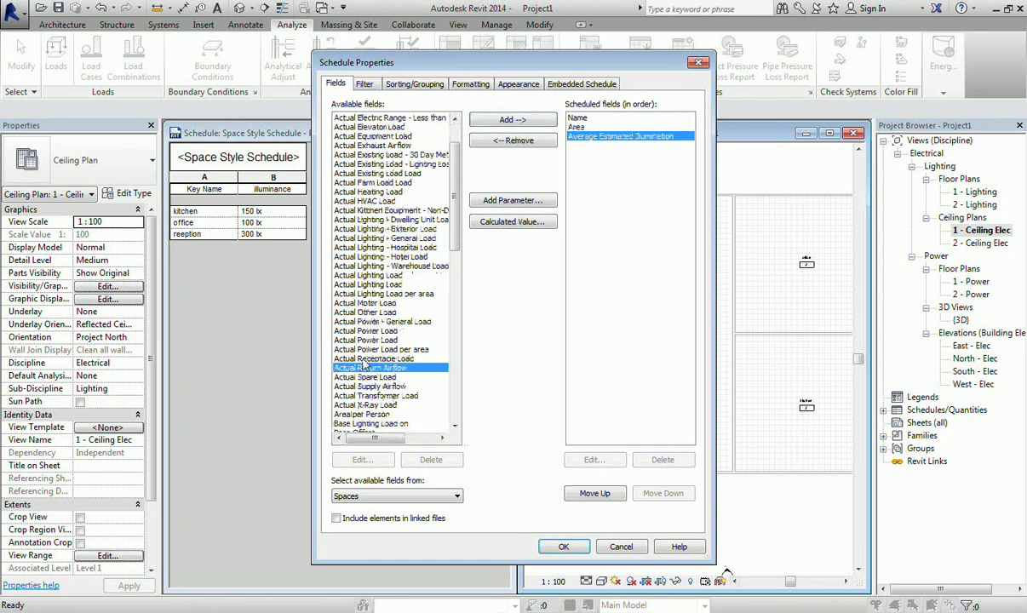
key("i")
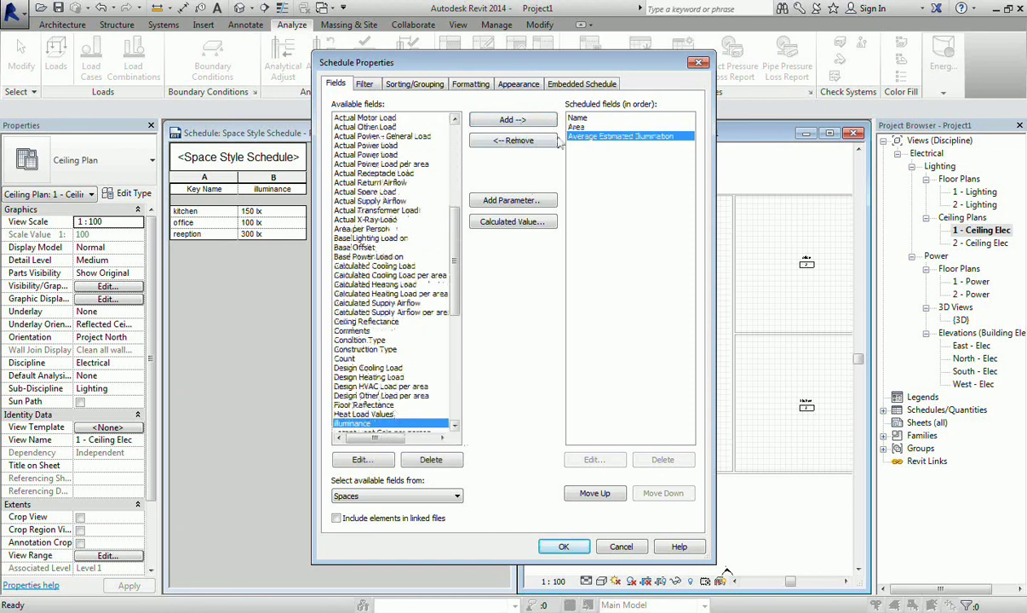
left_click(511, 121)
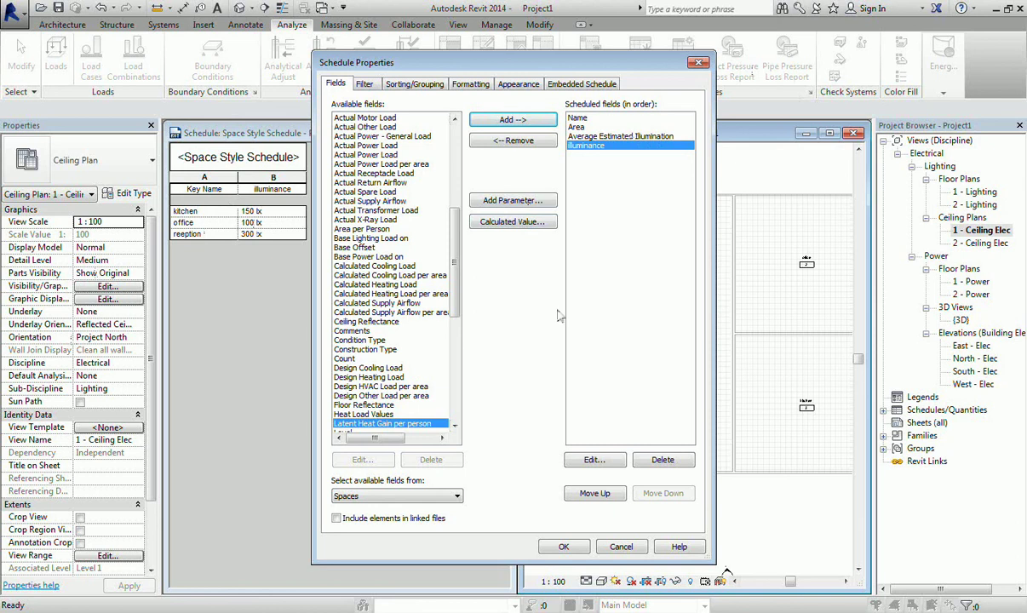
- Create a calculated value 'delta lighting' with Electrical discipline and Illuminance type
left_click(509, 222)
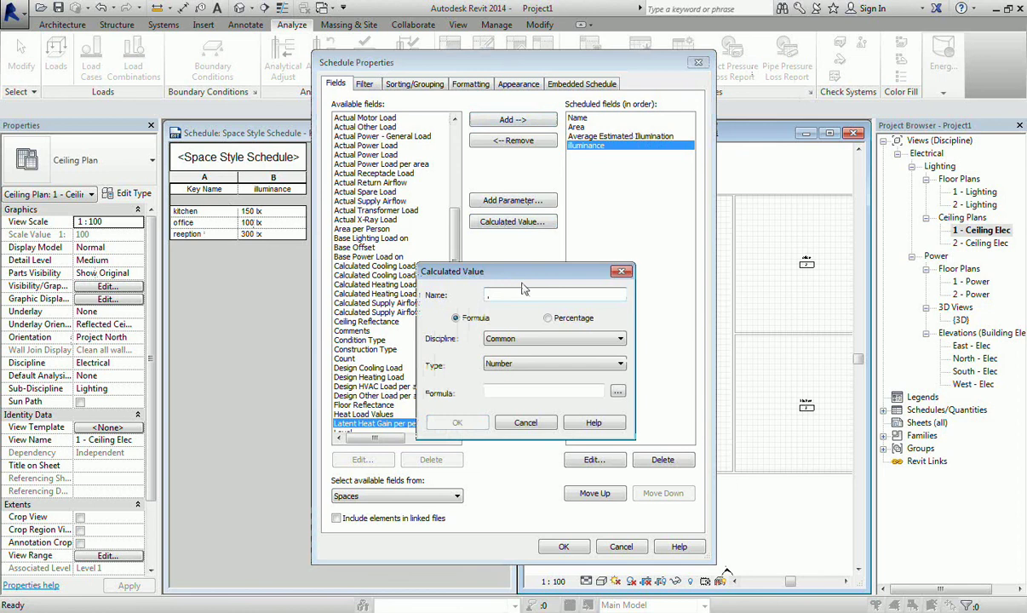
type("delta")
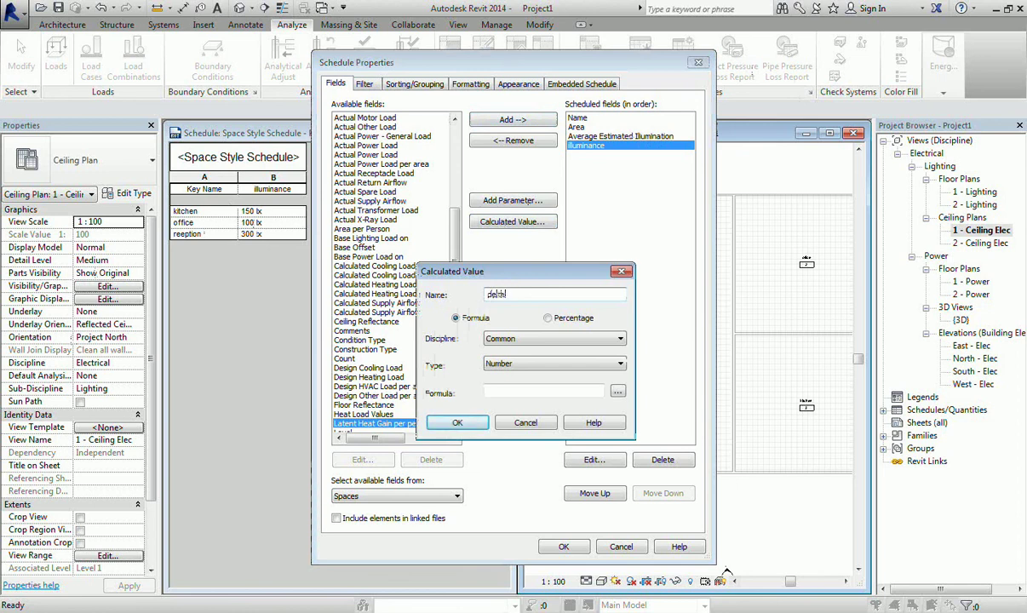
type(" i")
type("ighting")
left_click(496, 337)
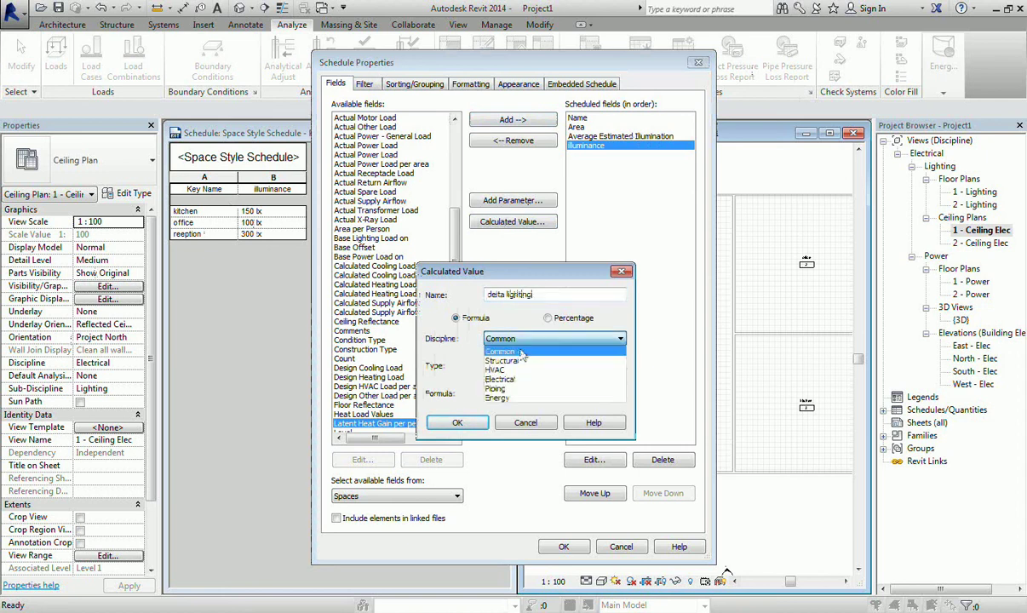
left_click(525, 384)
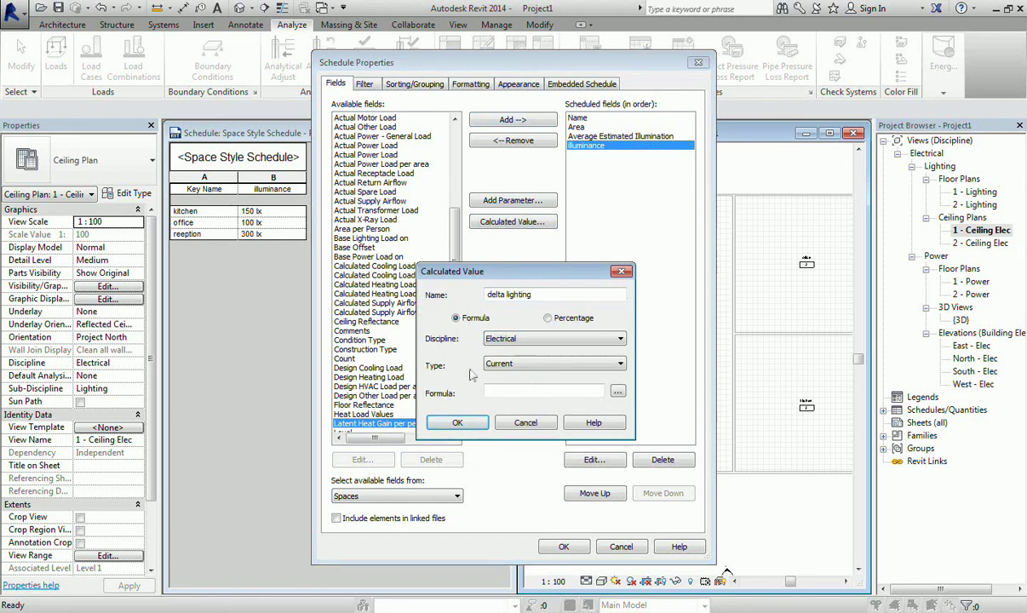
left_click(517, 365)
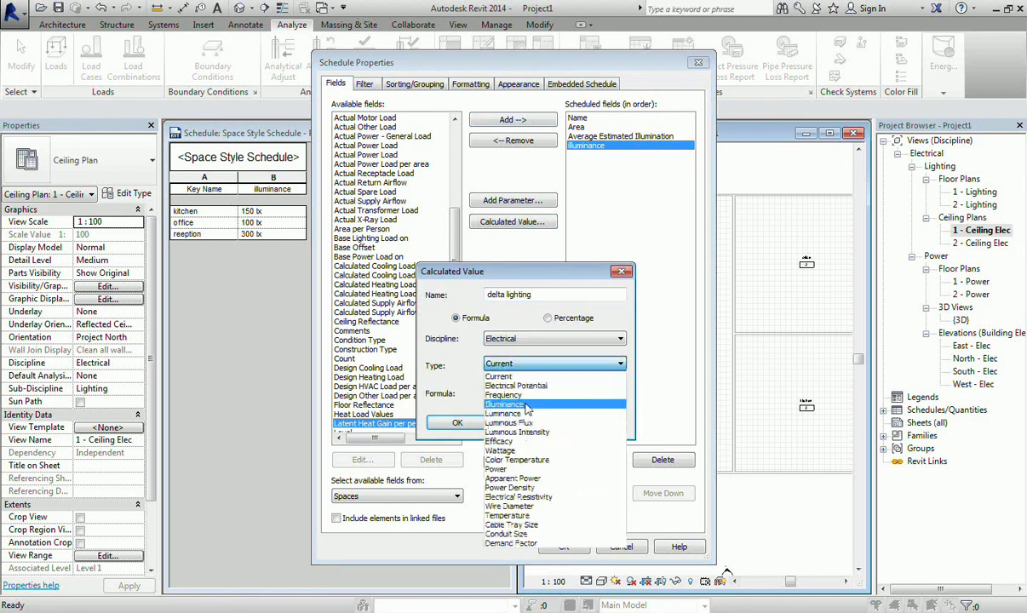
left_click(527, 406)
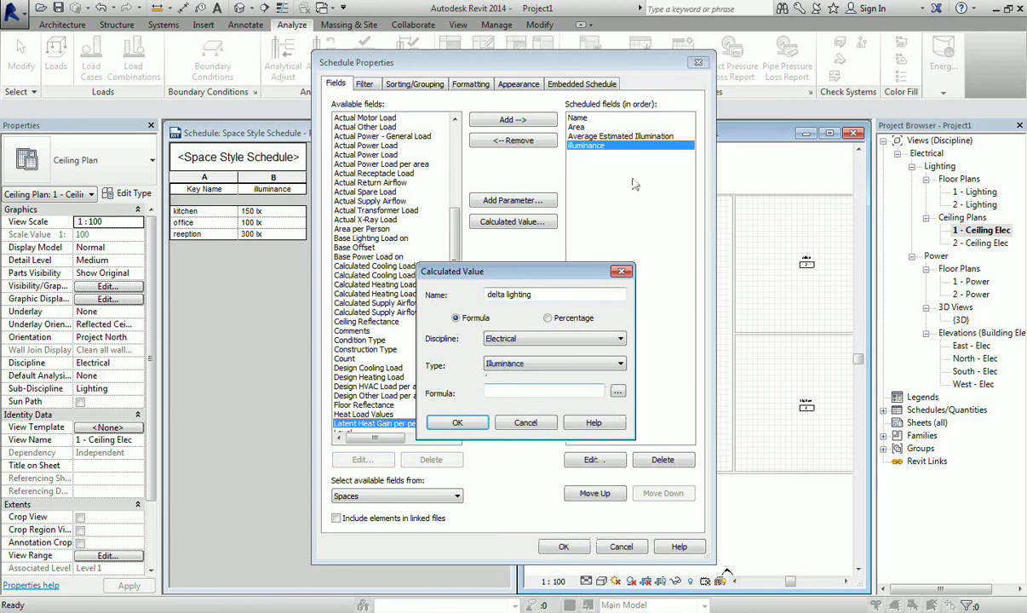
- Give delta lighting the formula Average Estimated Illumination minus Illuminance and confirm it
left_click(618, 392)
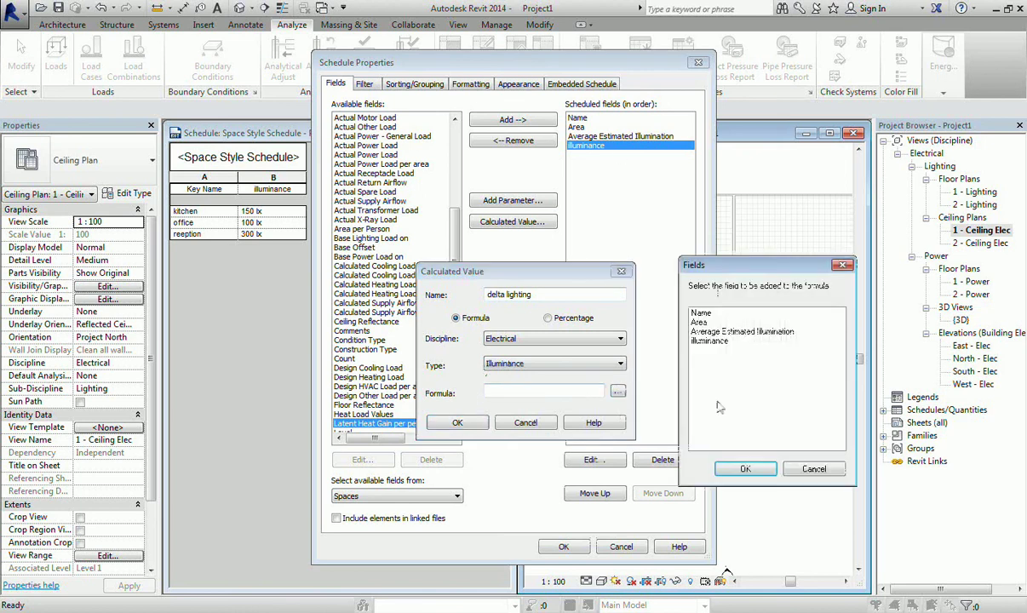
left_click(722, 331)
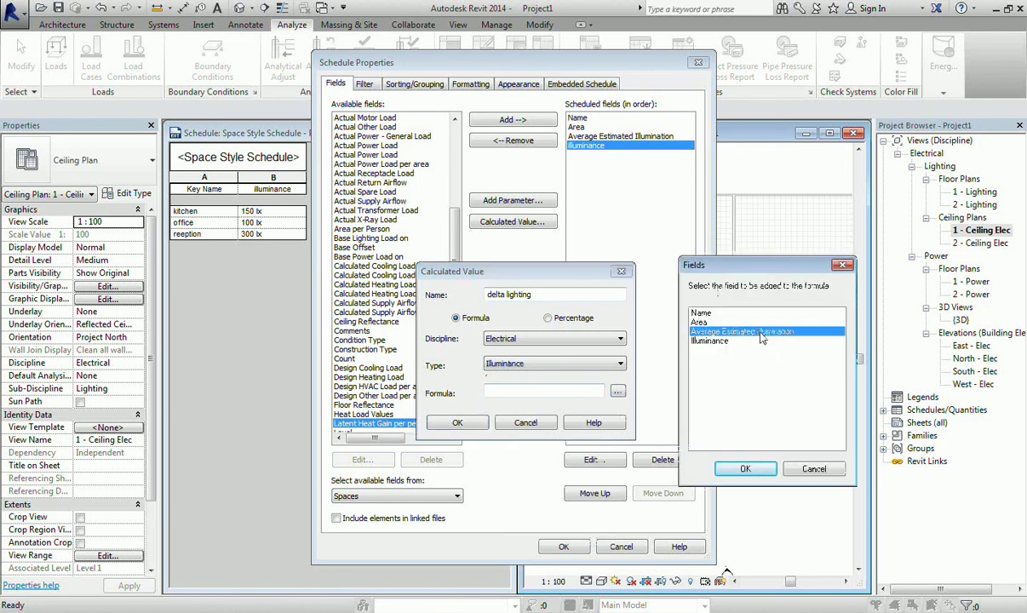
left_click(745, 469)
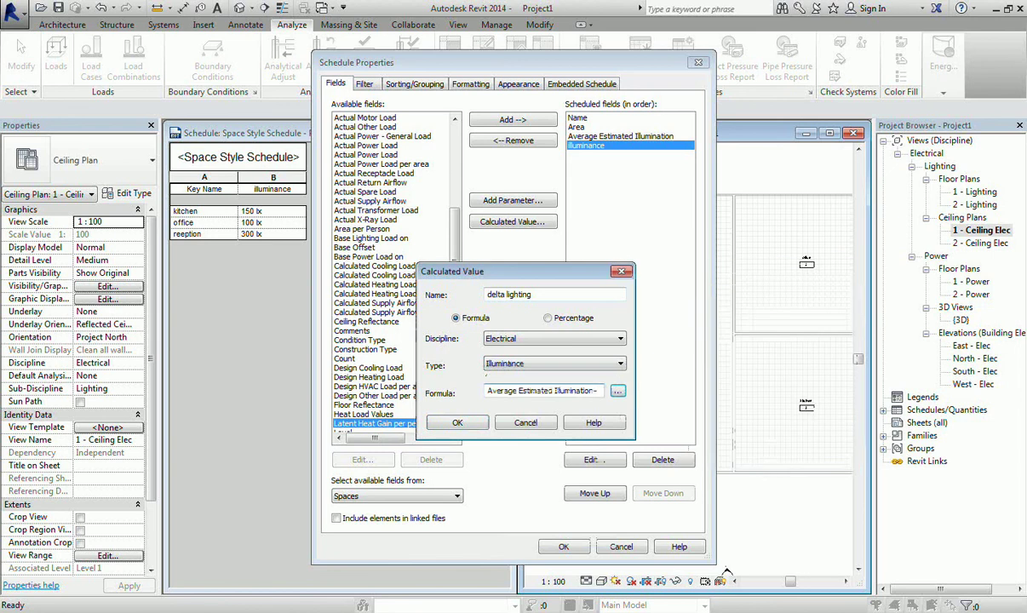
left_click(616, 391)
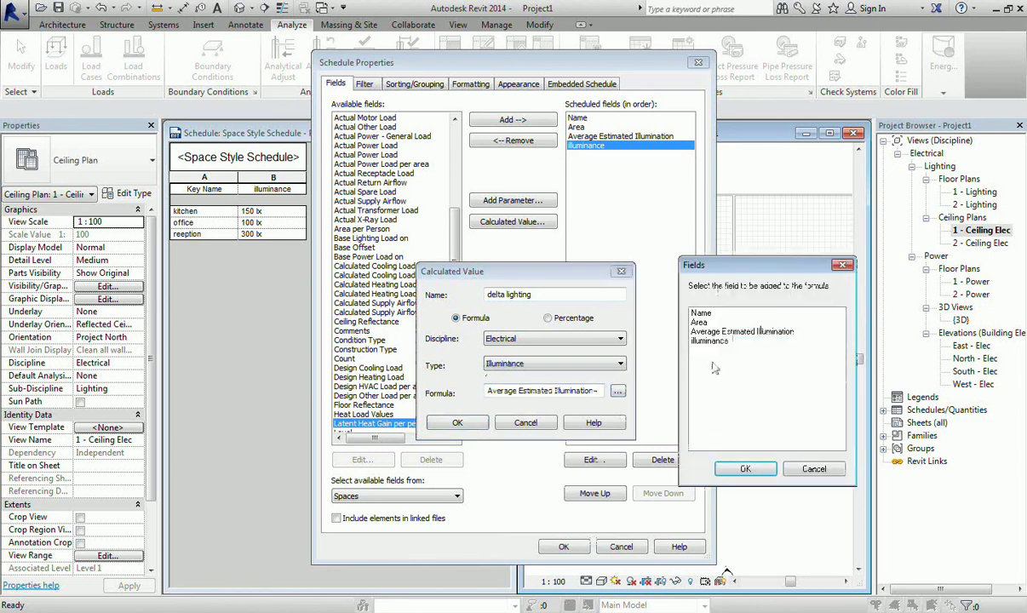
left_click(694, 341)
left_click(760, 471)
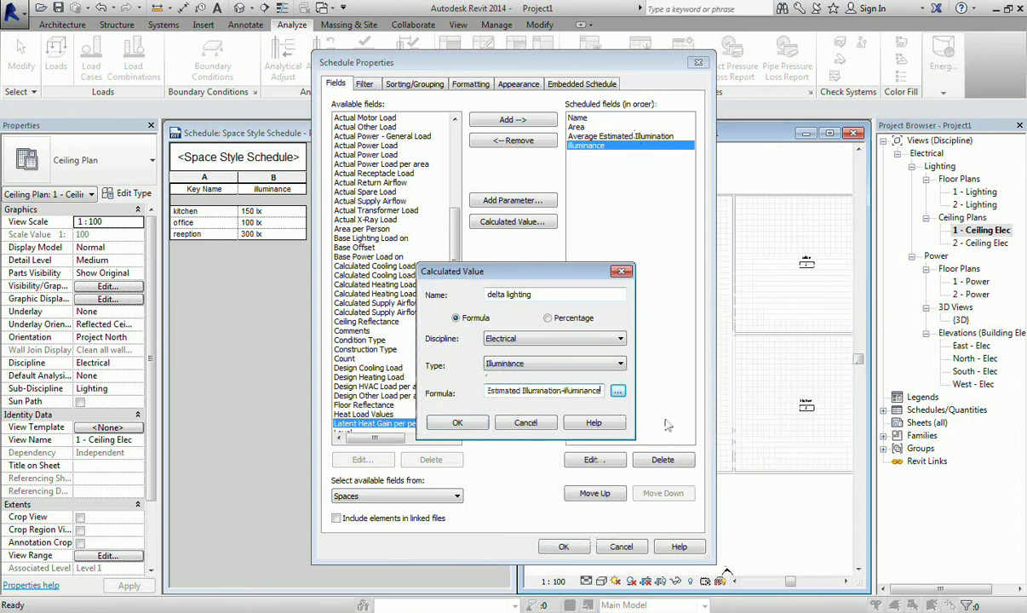
left_click(457, 423)
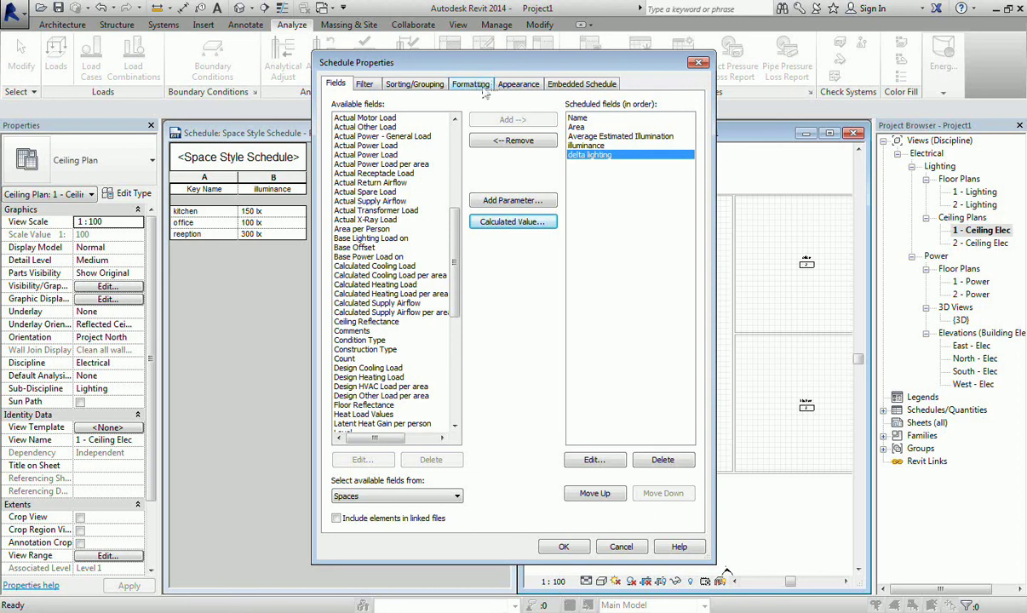
- Open Conditional Format for the delta lighting field on the Formatting tab
left_click(473, 84)
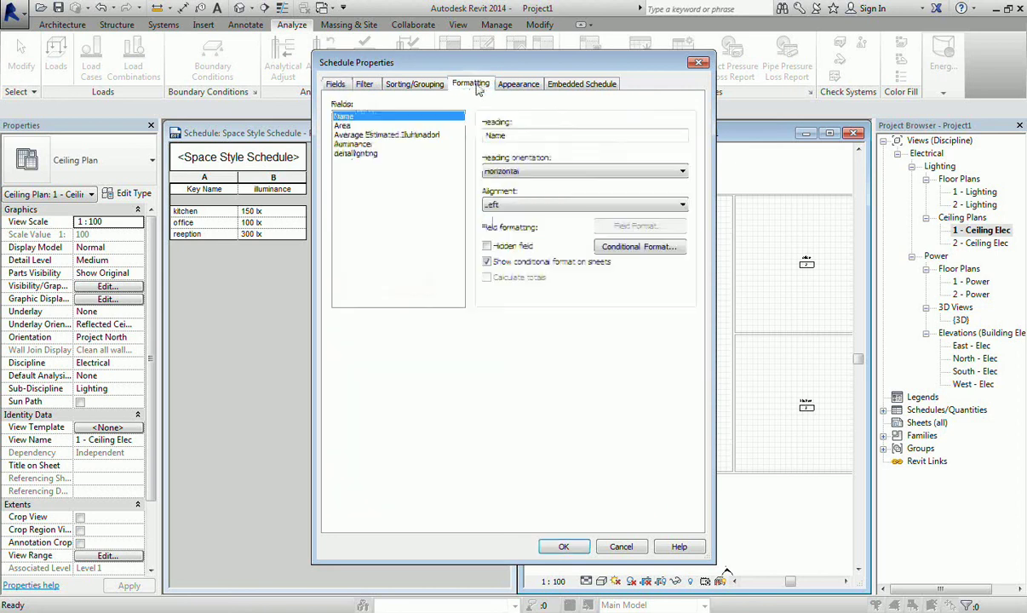
left_click(365, 155)
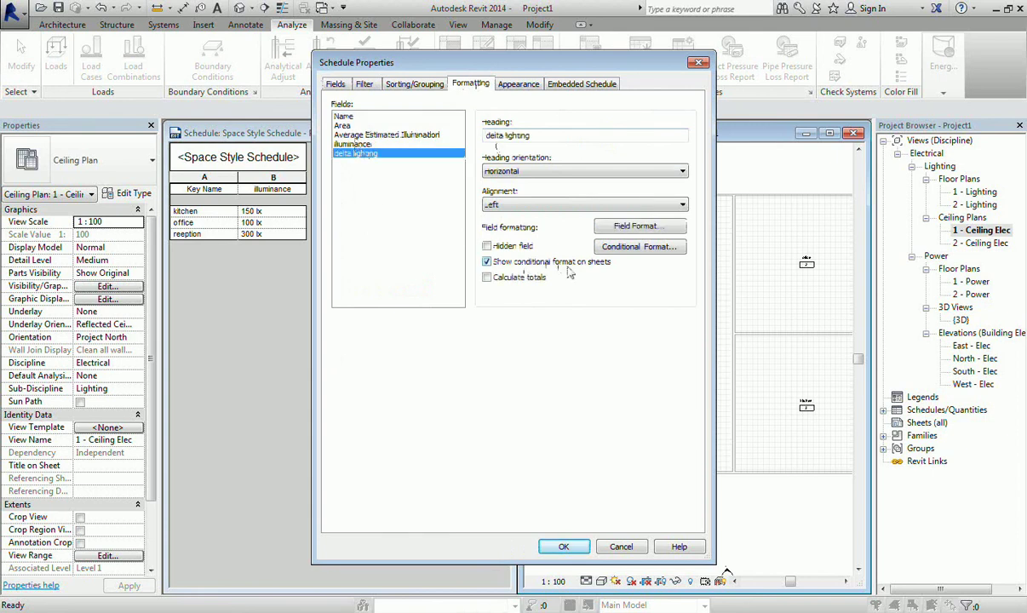
left_click(629, 248)
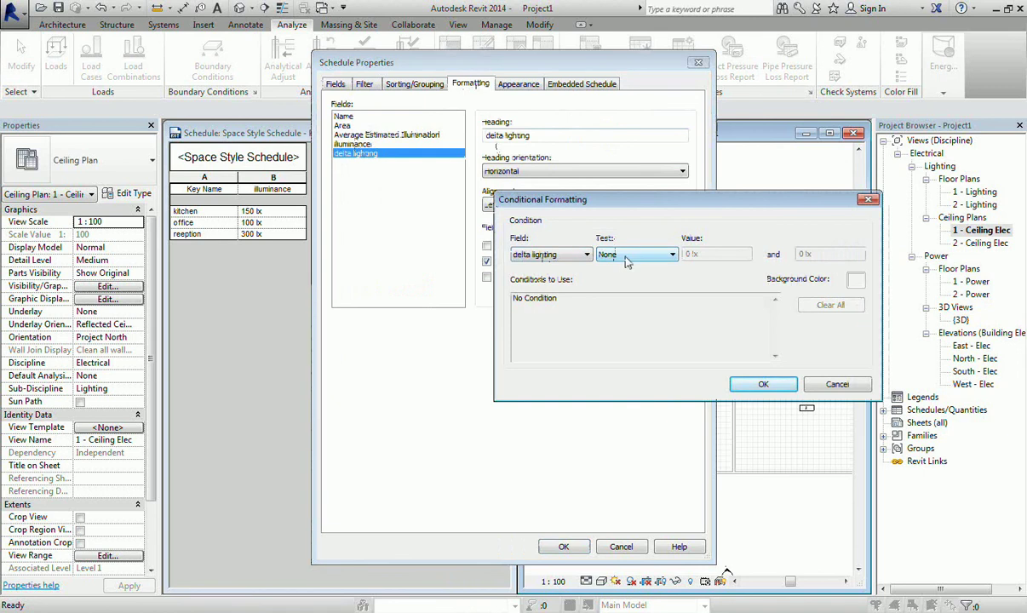
- Shade delta lighting red when Not Between -20 lx and 20 lx, and apply
left_click(625, 258)
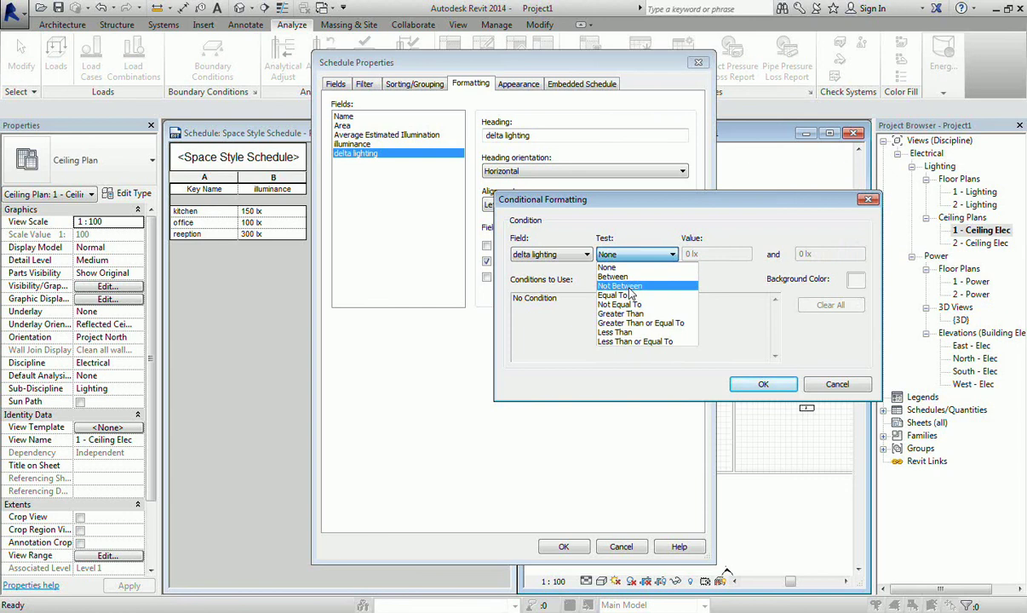
left_click(626, 287)
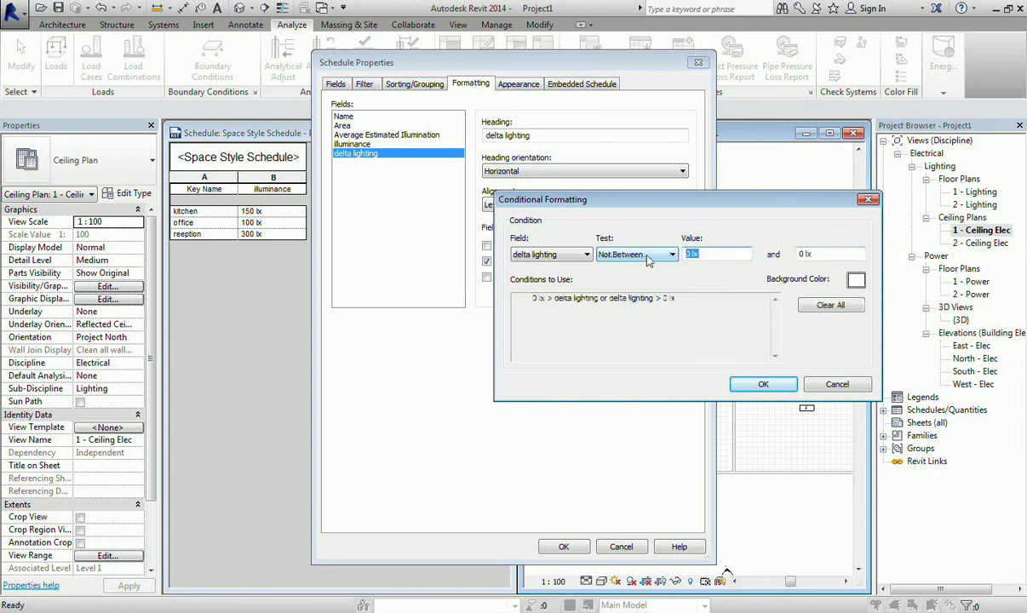
type("1")
type("20")
key("Tab")
type("2")
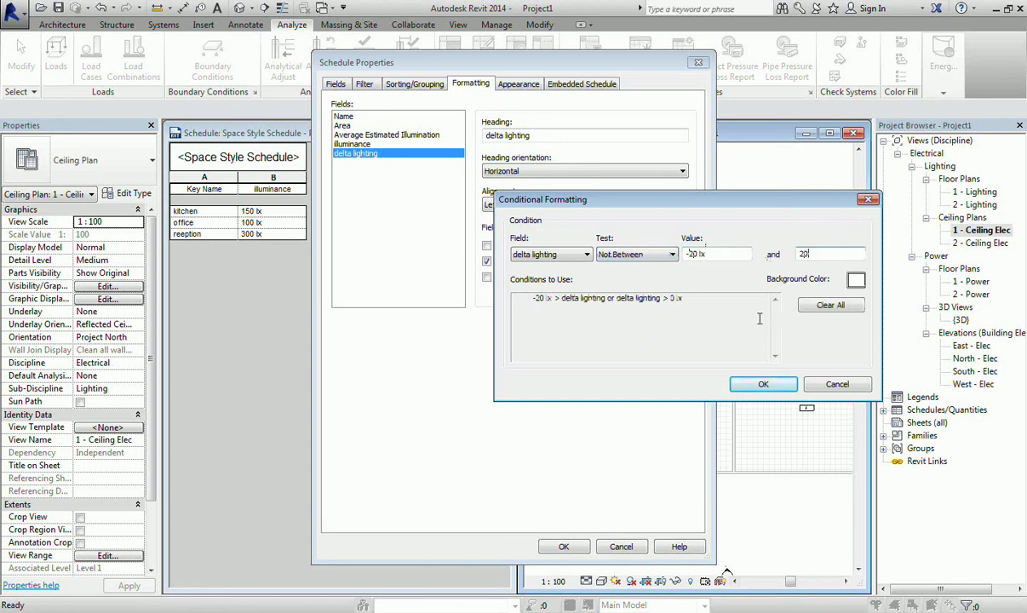
left_click(856, 280)
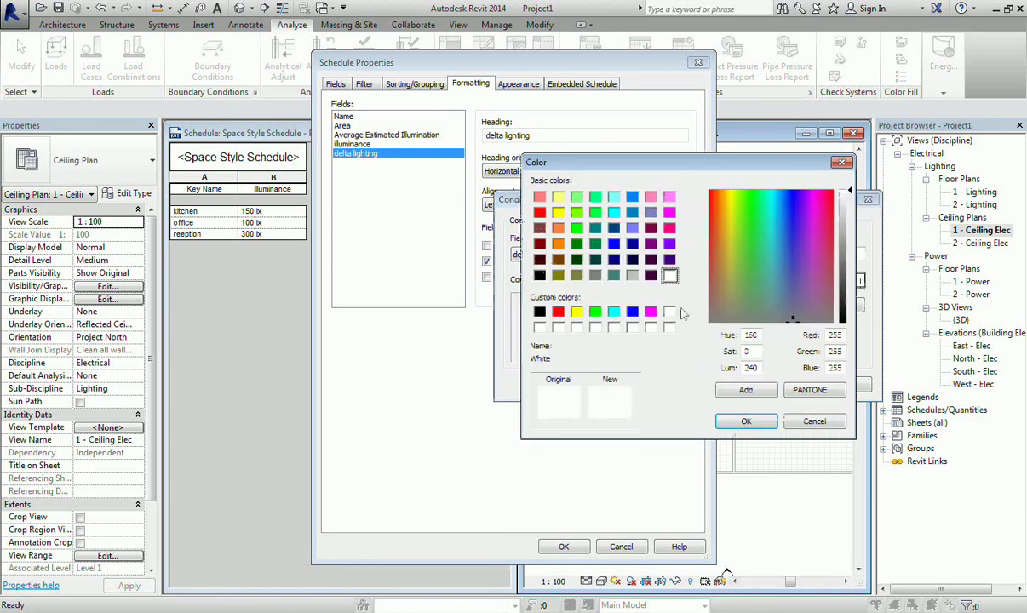
left_click(558, 312)
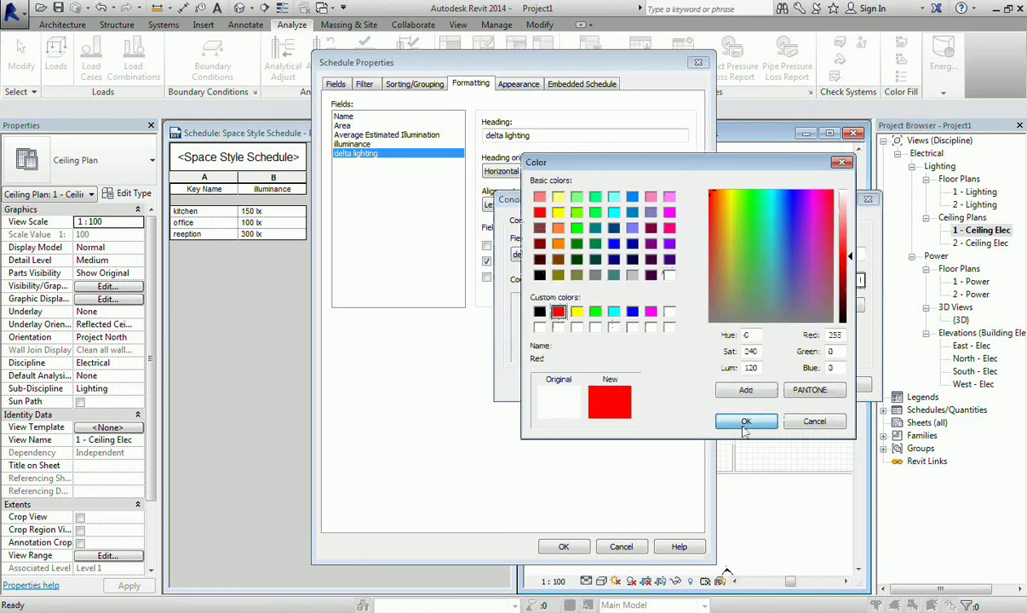
left_click(742, 423)
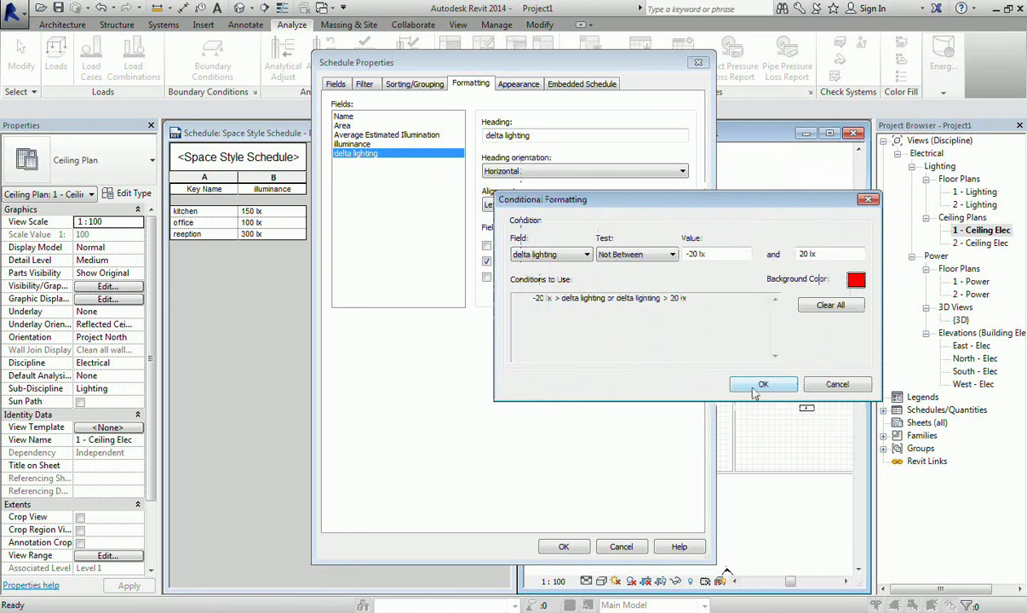
left_click(753, 390)
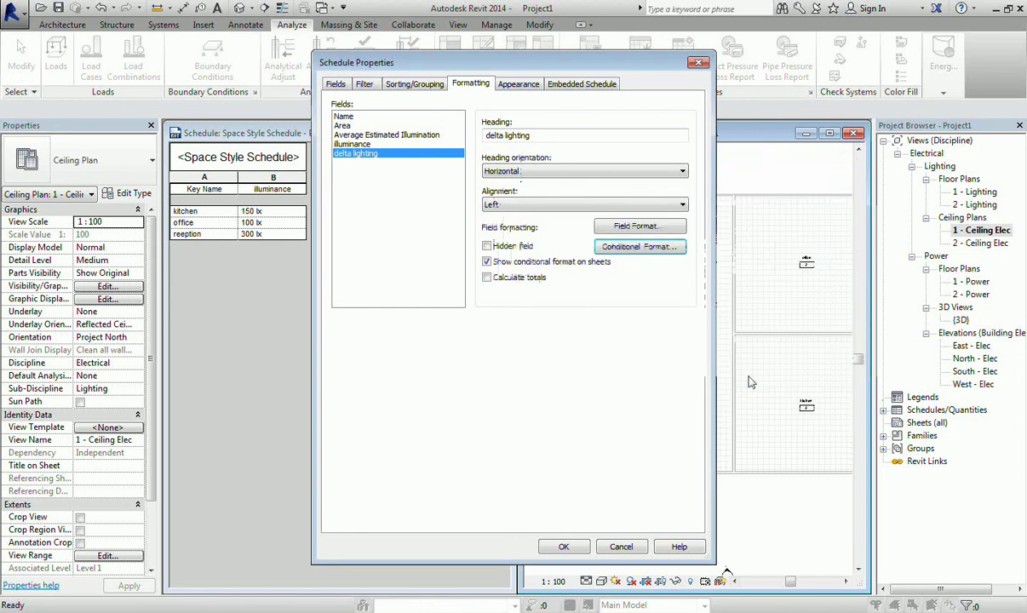
left_click(562, 547)
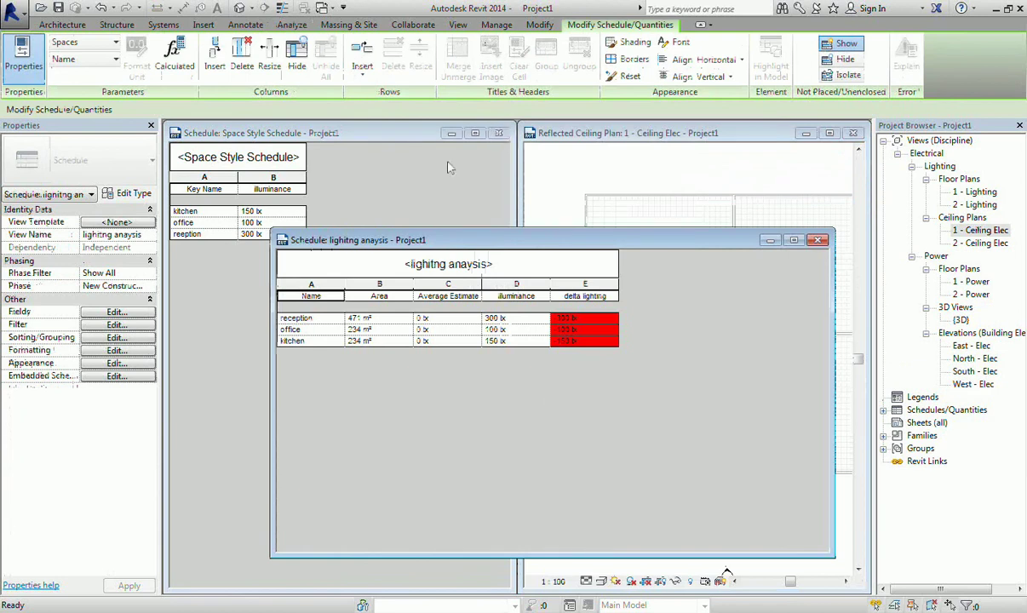
- Close the Space Style Schedule and tile the remaining views side by side
left_click(498, 133)
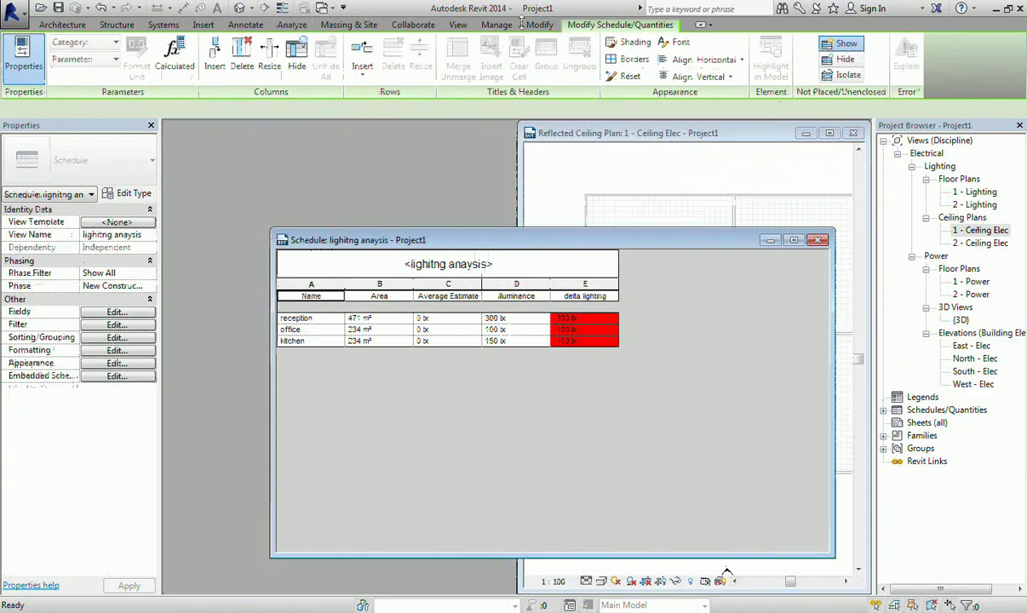
left_click(457, 26)
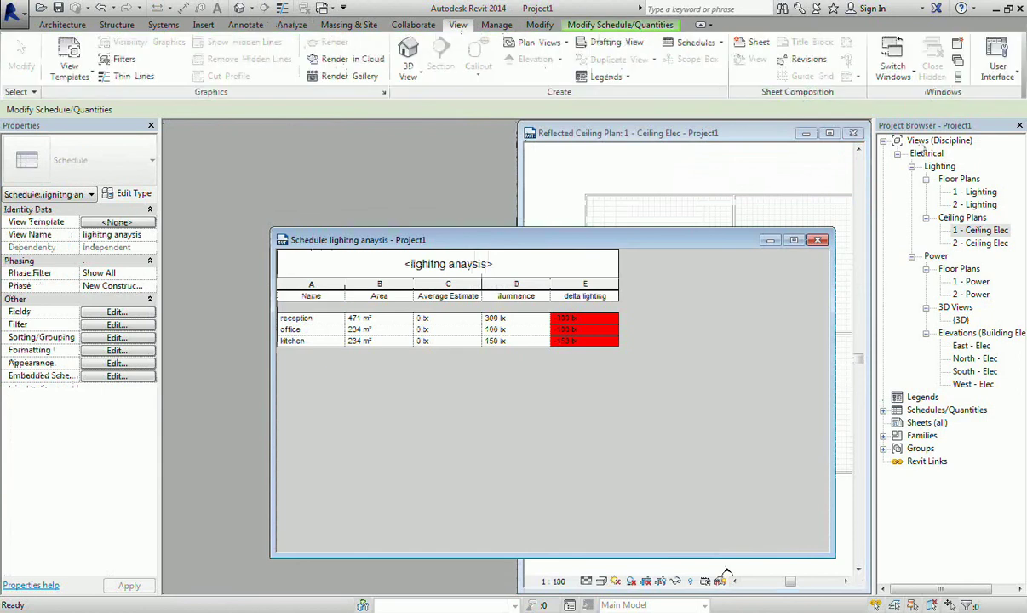
left_click(957, 77)
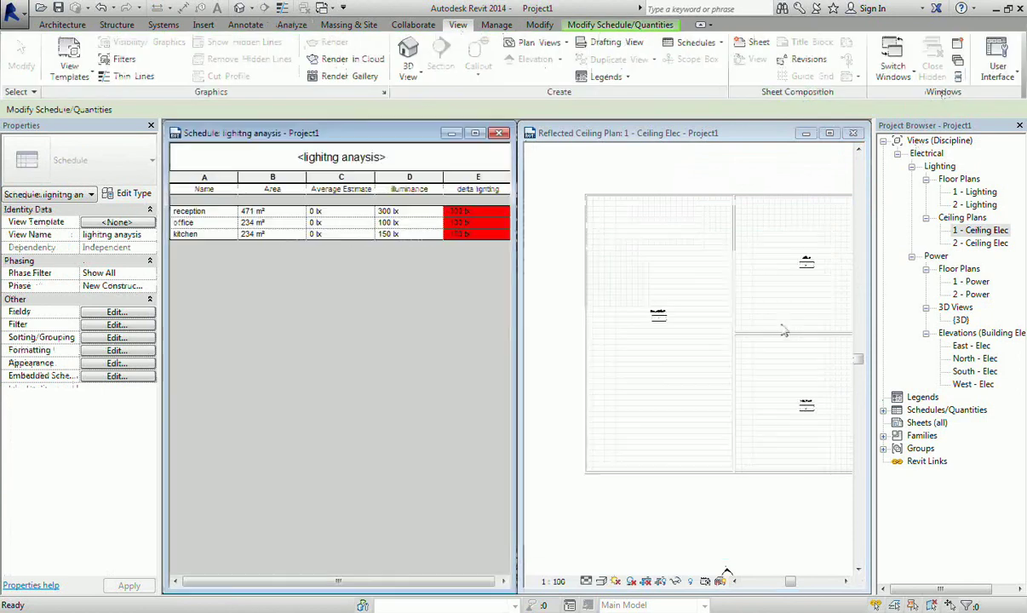
- Switch between the lighting analysis schedule and ceiling plan, leaving the ceiling plan active
left_click(740, 459)
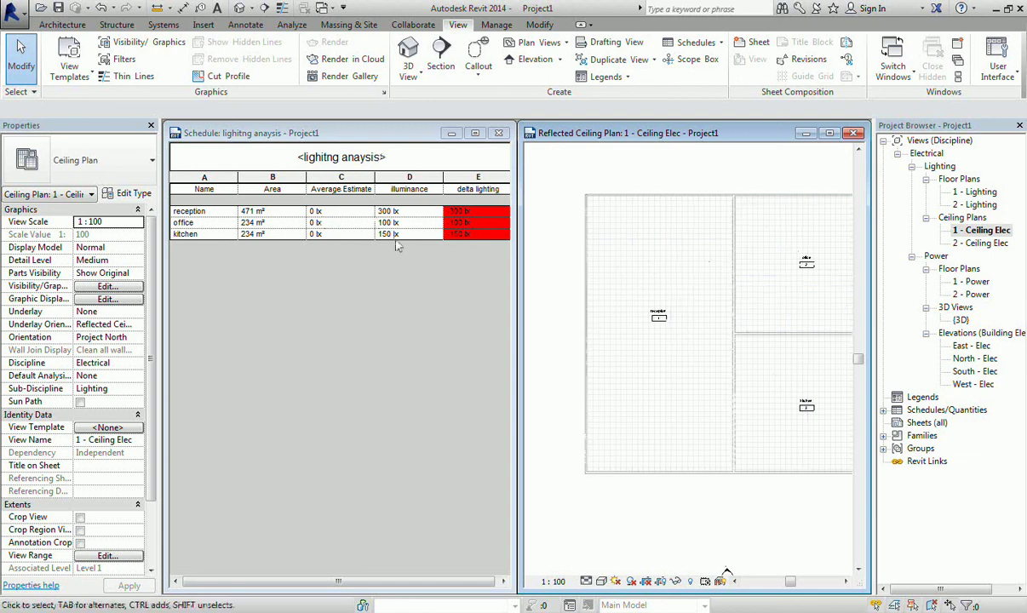
left_click(441, 332)
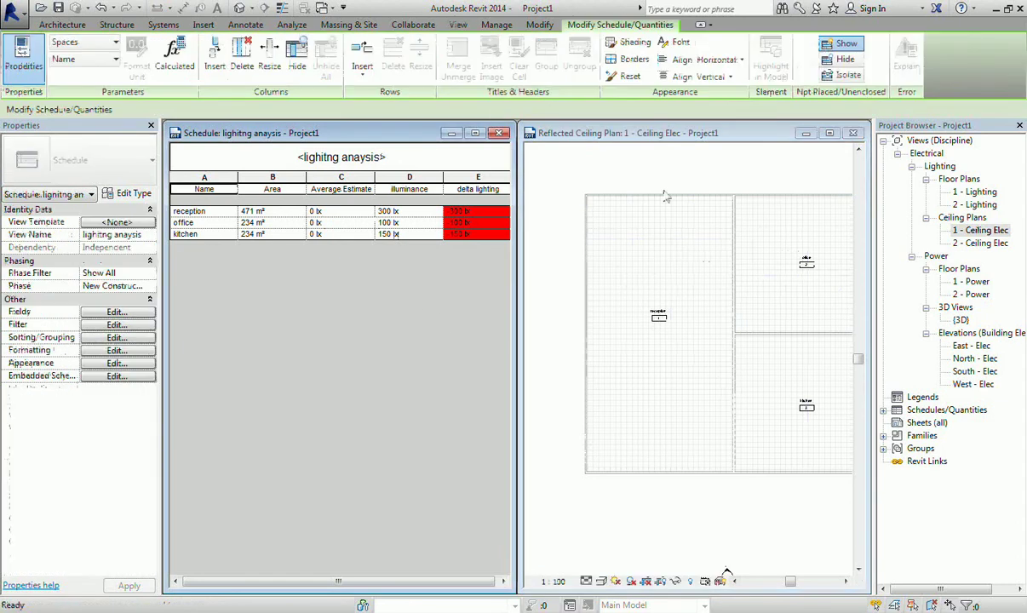
left_click(634, 225)
left_click(351, 363)
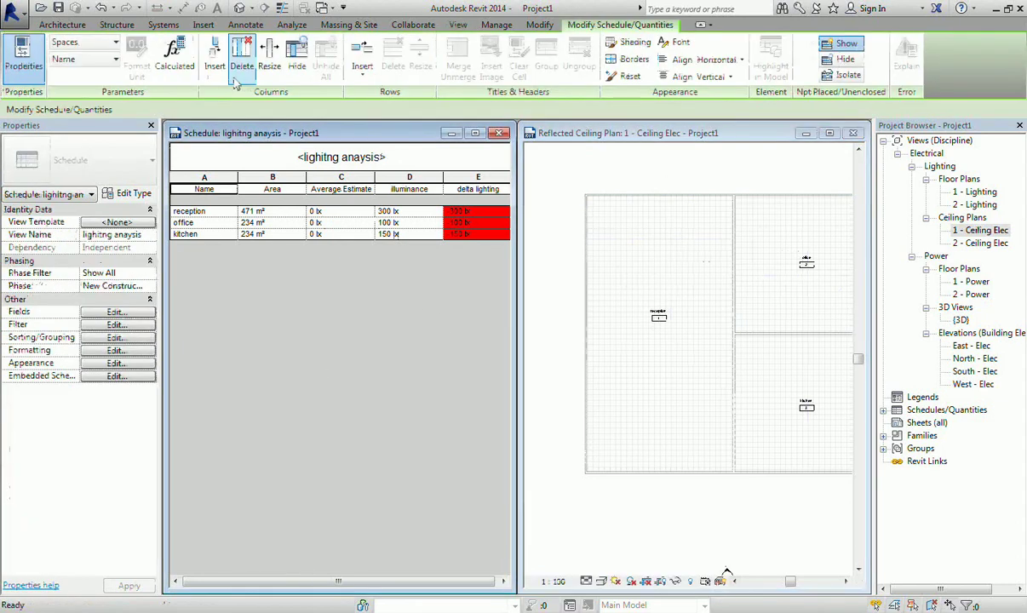
left_click(734, 171)
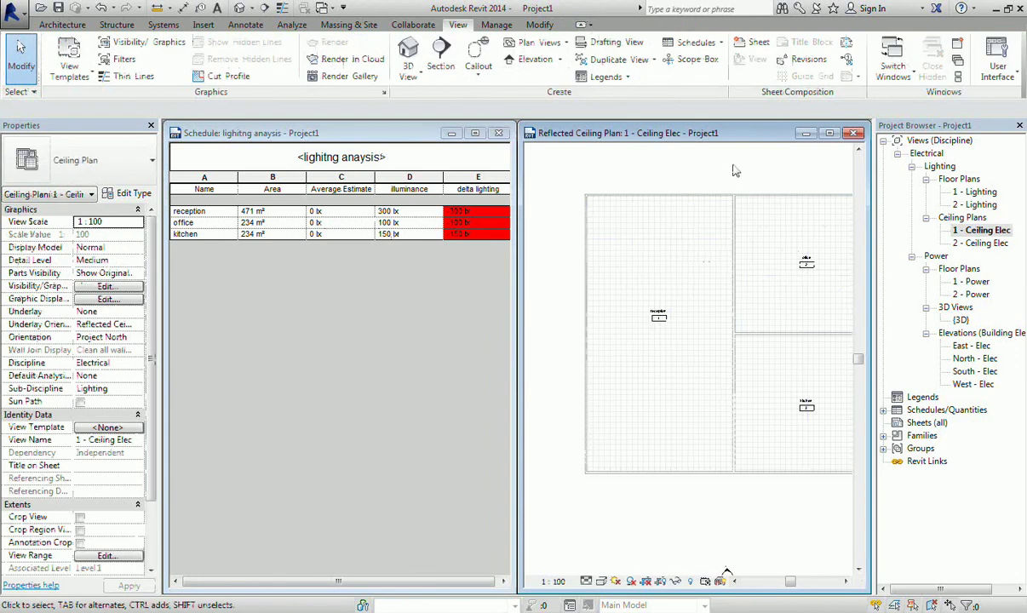
- Start placing lighting fixtures with Place on Face from the Systems tab
left_click(162, 26)
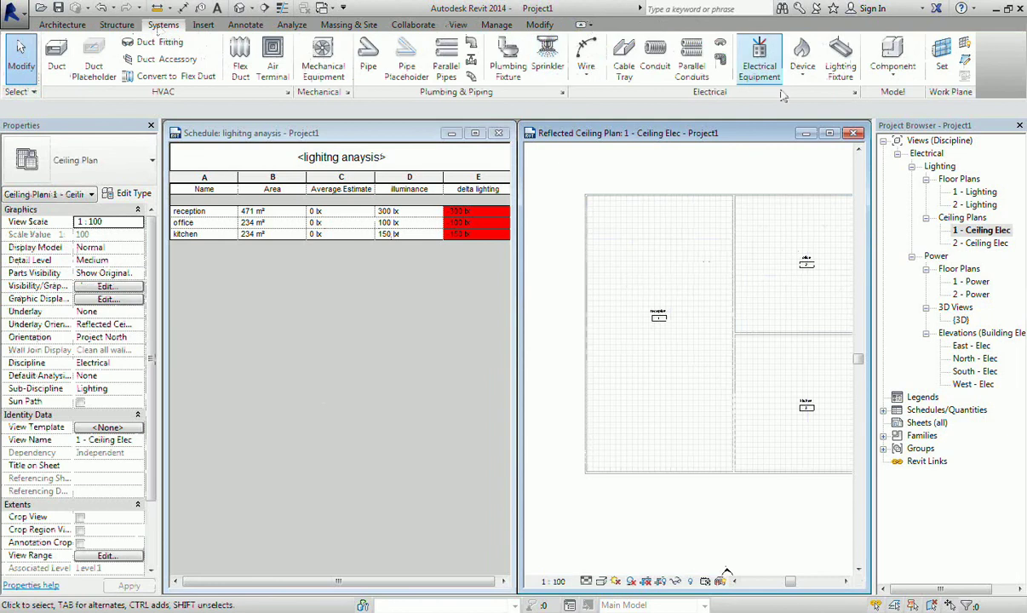
left_click(840, 68)
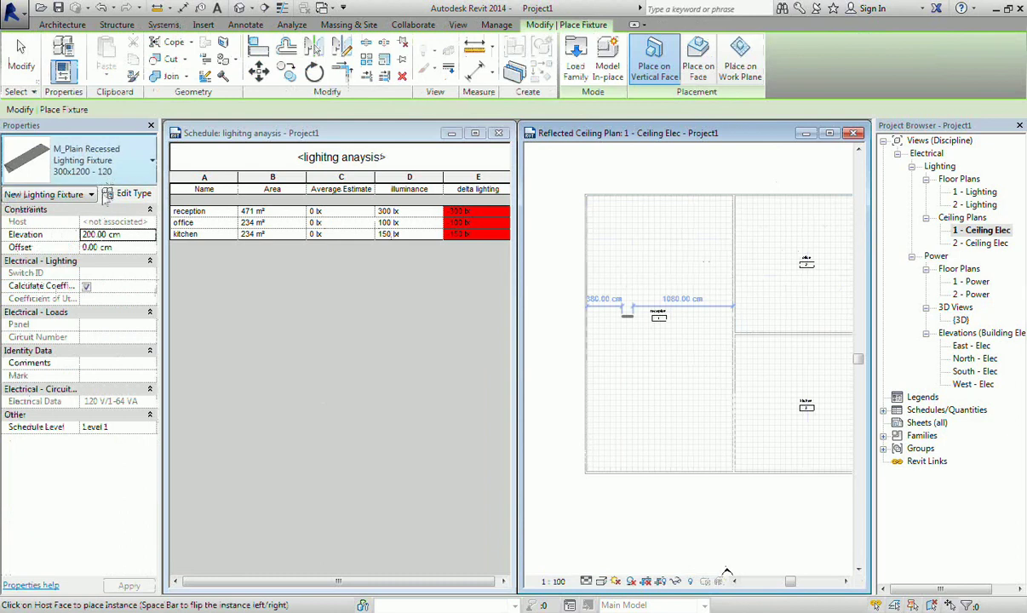
left_click(701, 71)
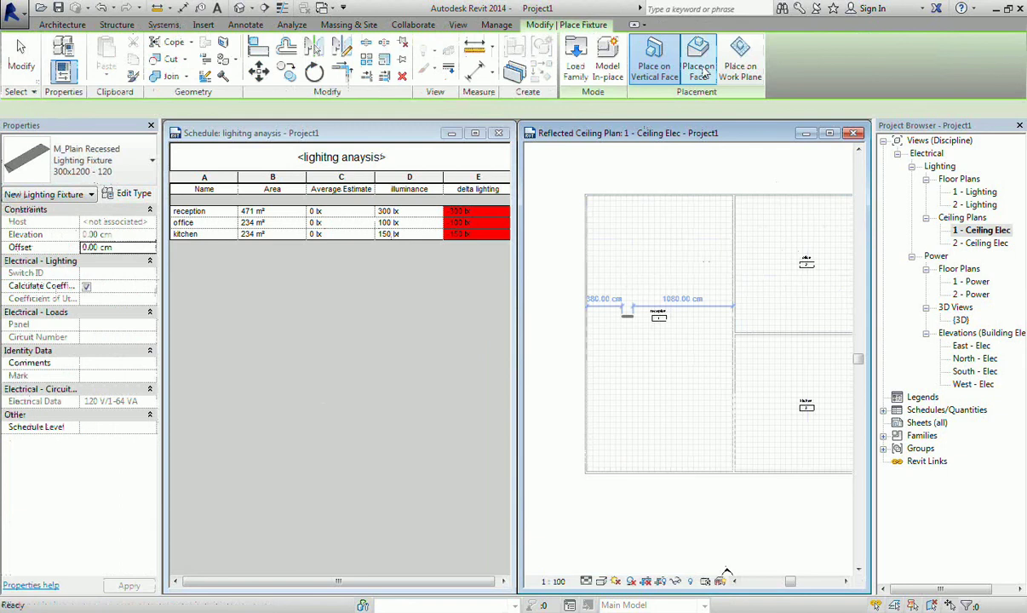
left_click(701, 72)
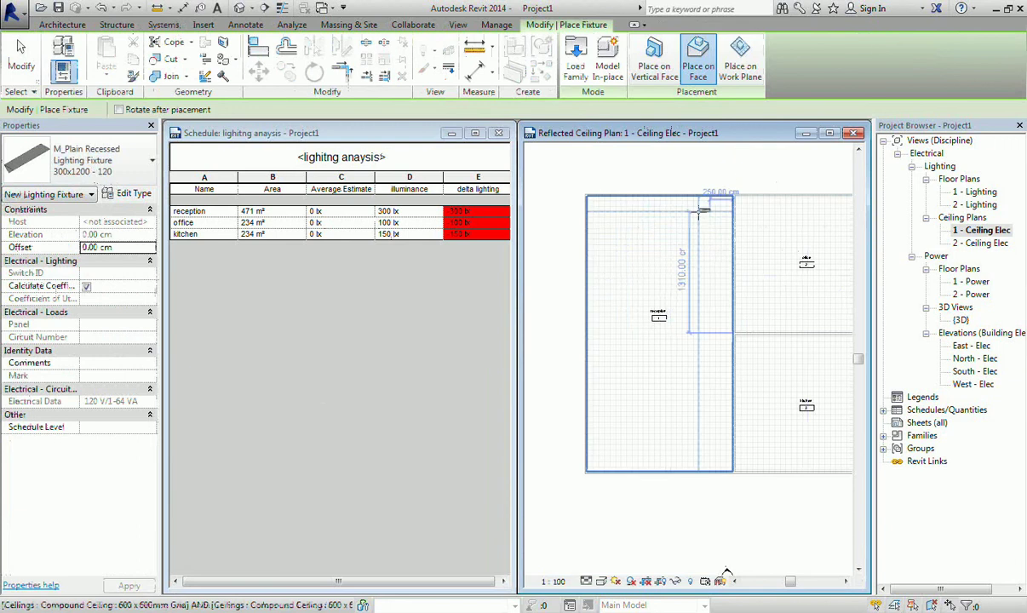
- Place six recessed fixtures across the reception ceiling
left_click(617, 215)
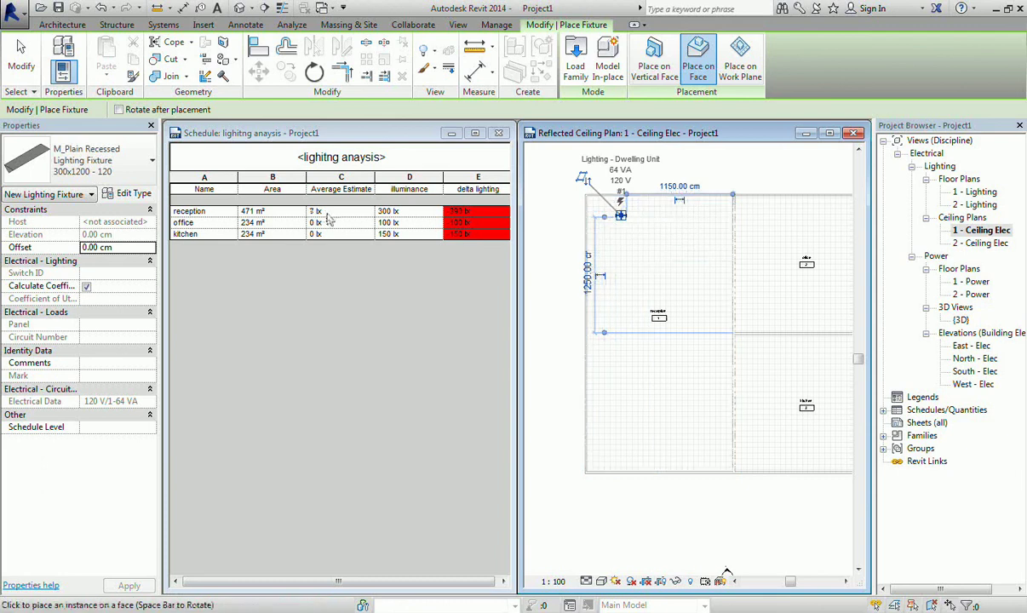
left_click(702, 218)
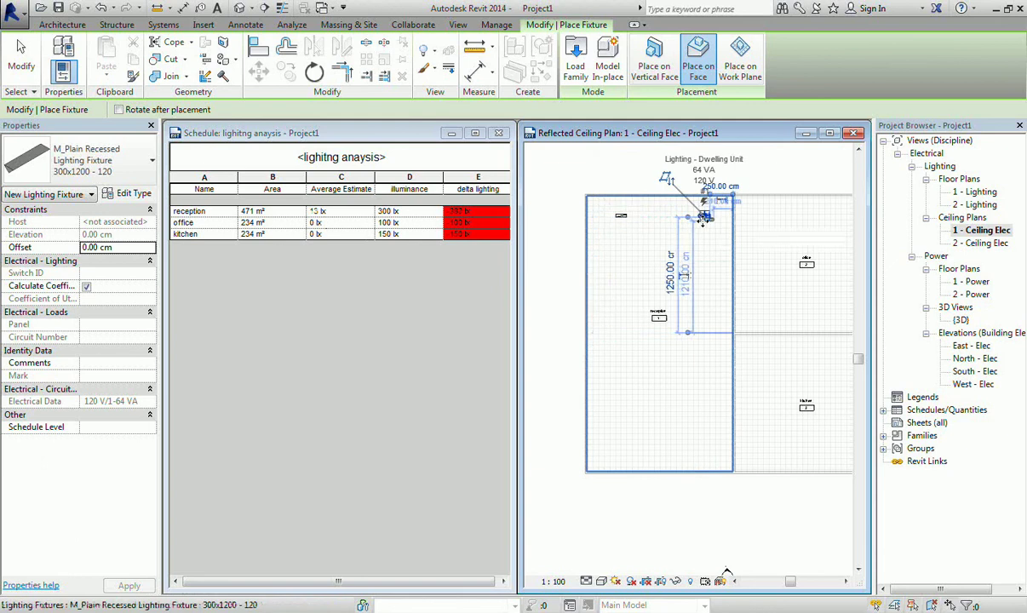
left_click(703, 298)
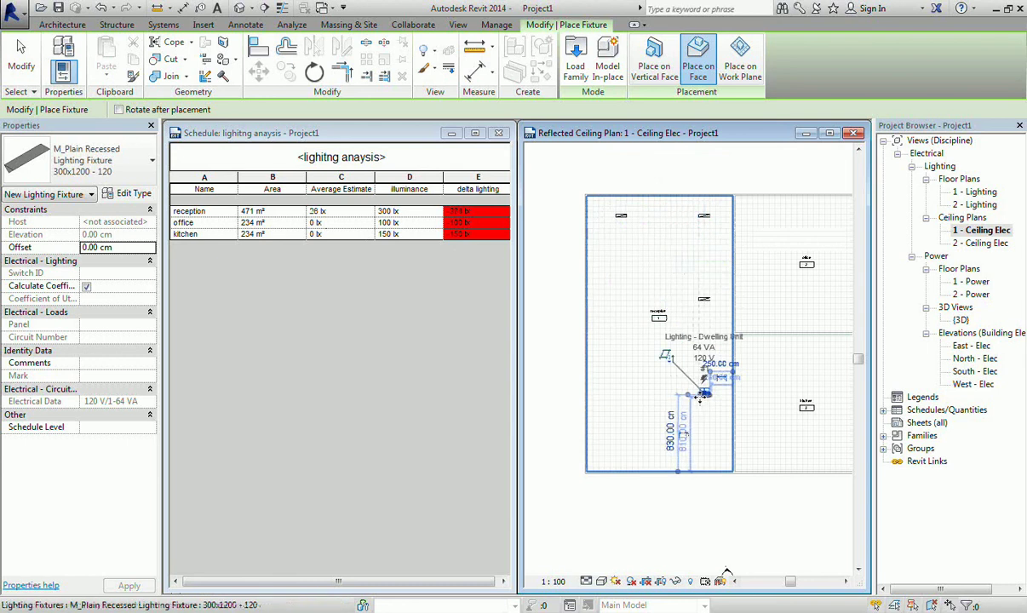
left_click(703, 394)
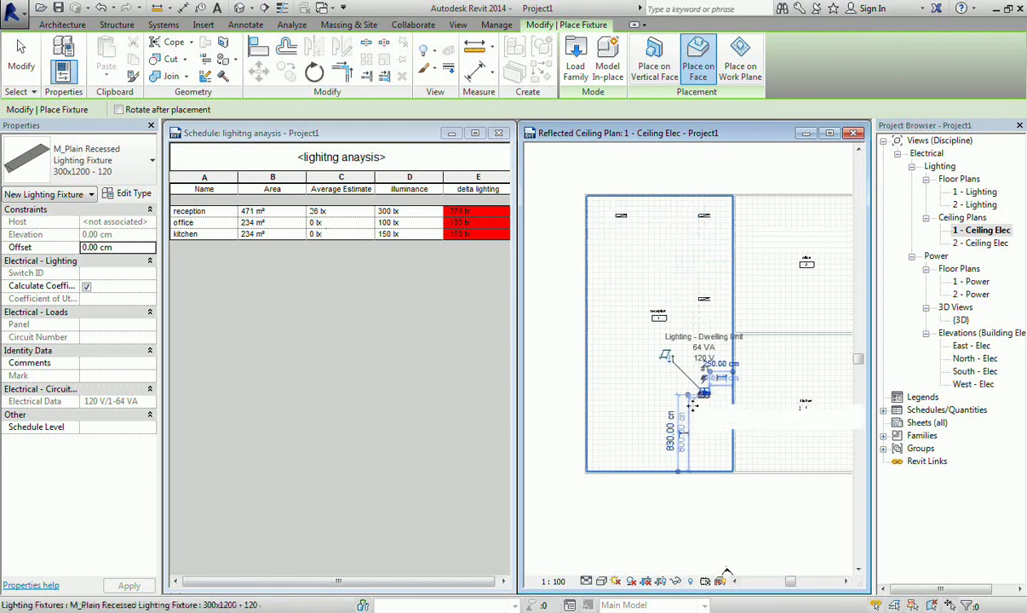
left_click(622, 369)
left_click(630, 282)
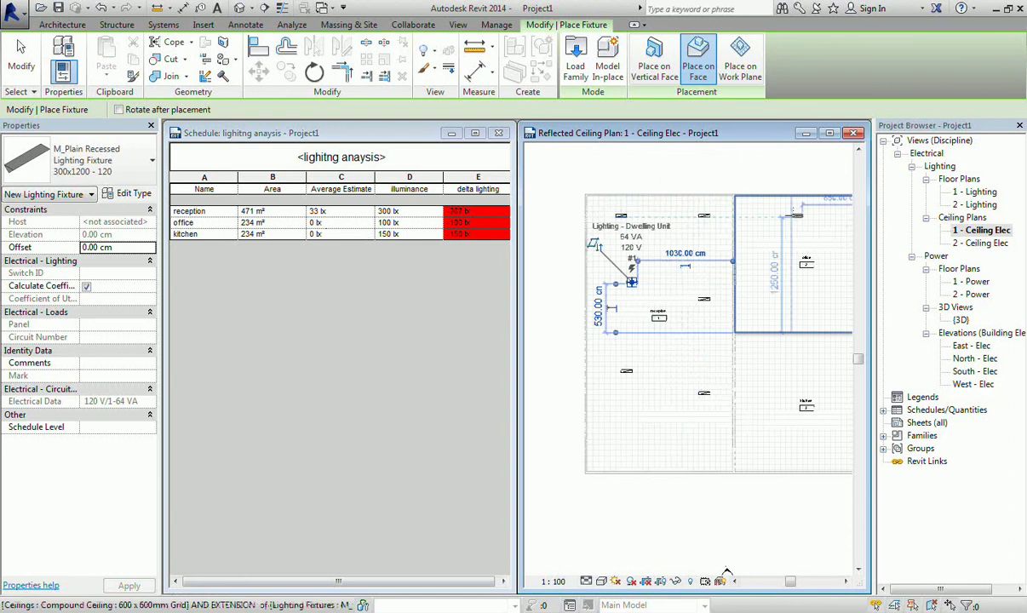
- Place two fixtures in the office and one in the kitchen, then end placement
left_click(795, 216)
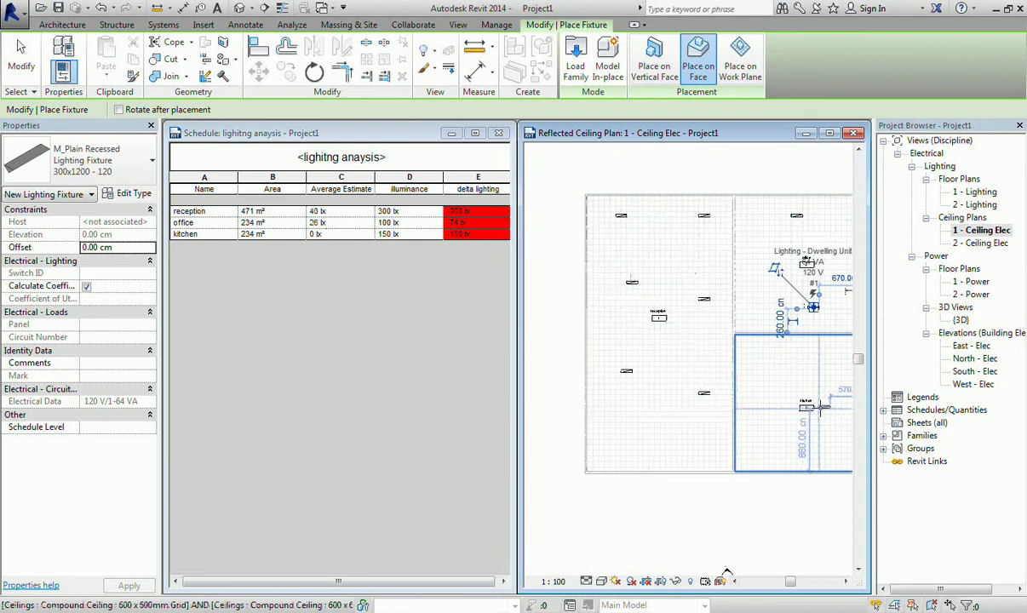
left_click(813, 308)
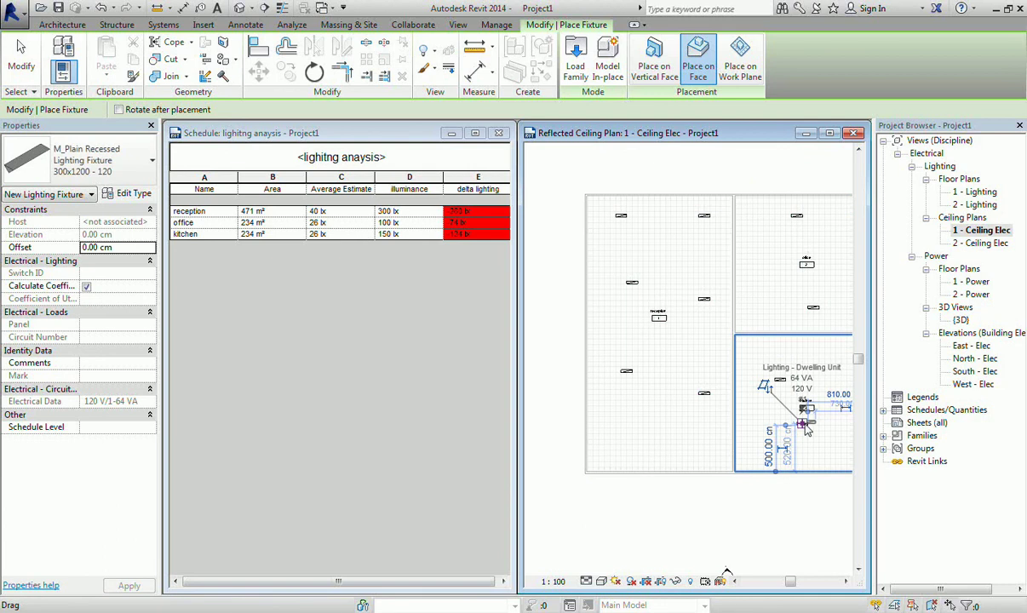
left_click(805, 428)
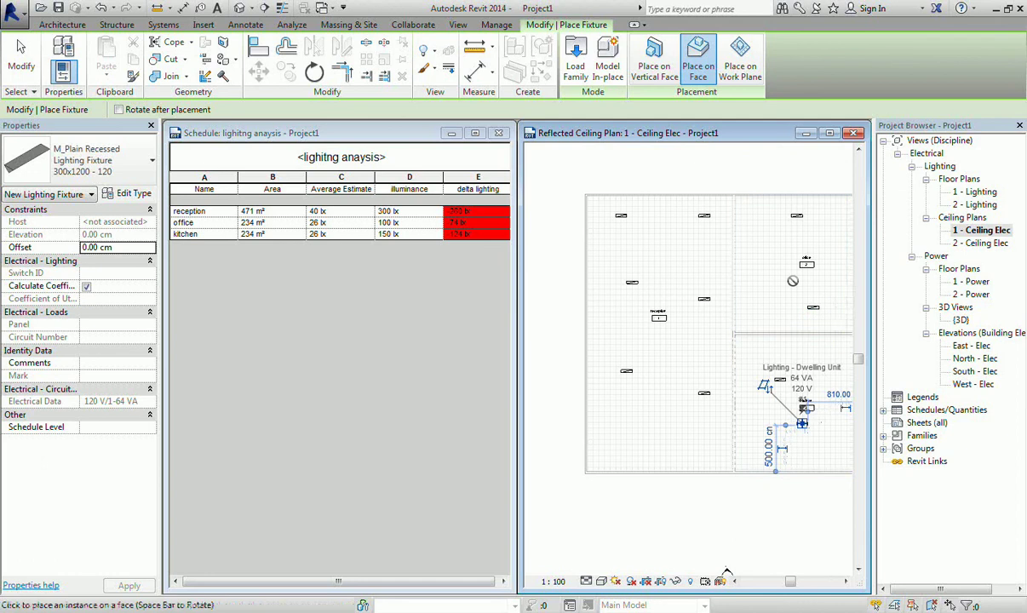
right_click(730, 170)
key("Escape")
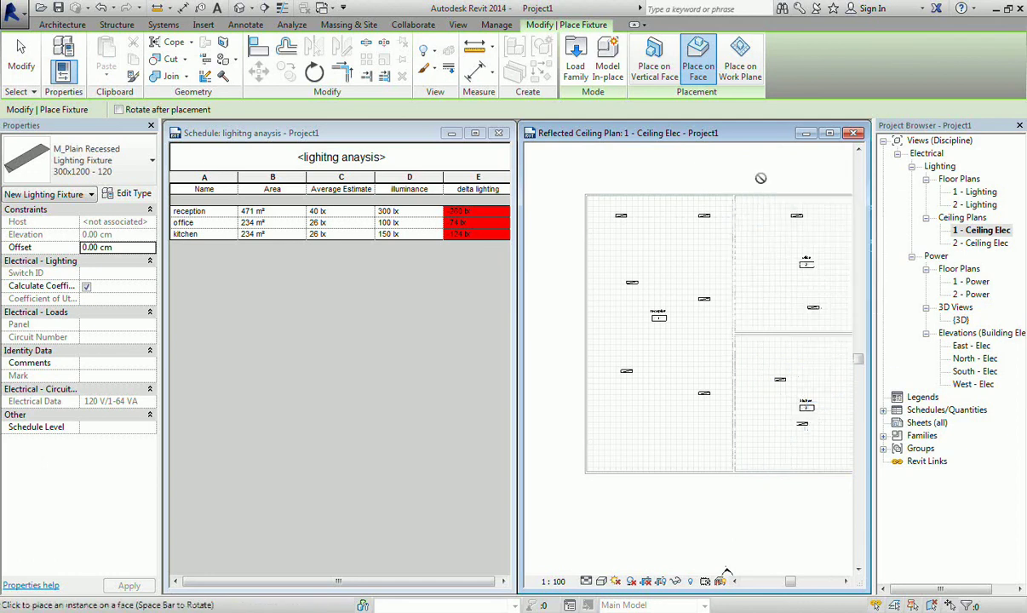
right_click(757, 163)
left_click(776, 170)
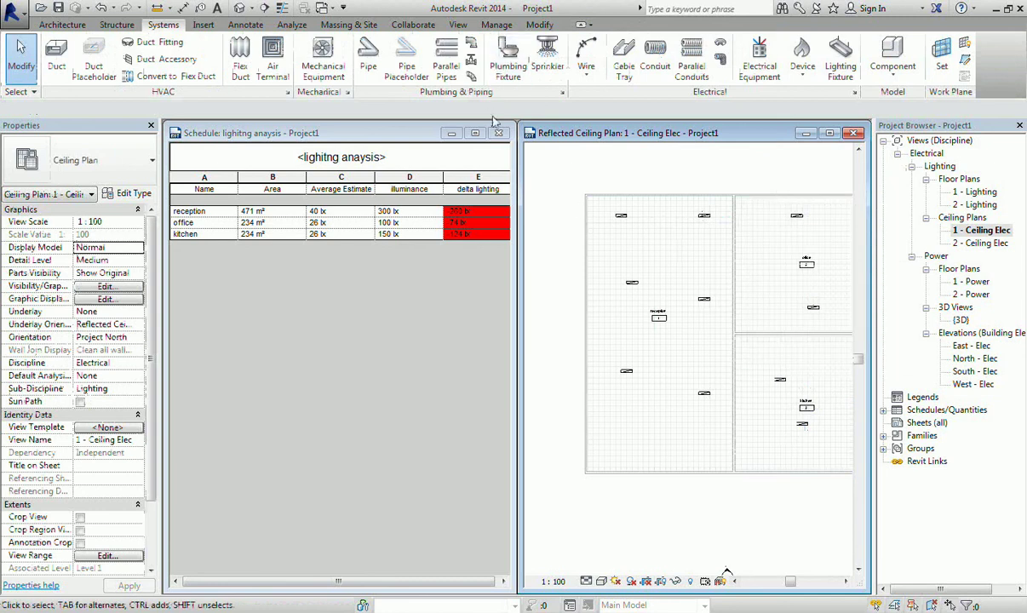
- Cancel placement and select an M_Plain Recessed 300x1200 - 120 fixture in reception
right_click(678, 149)
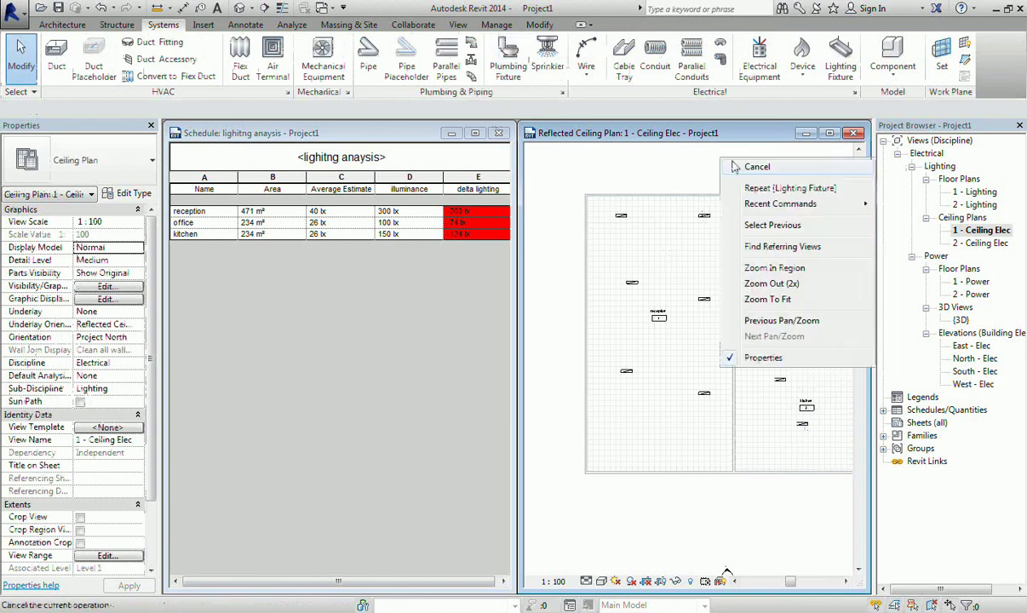
left_click(691, 155)
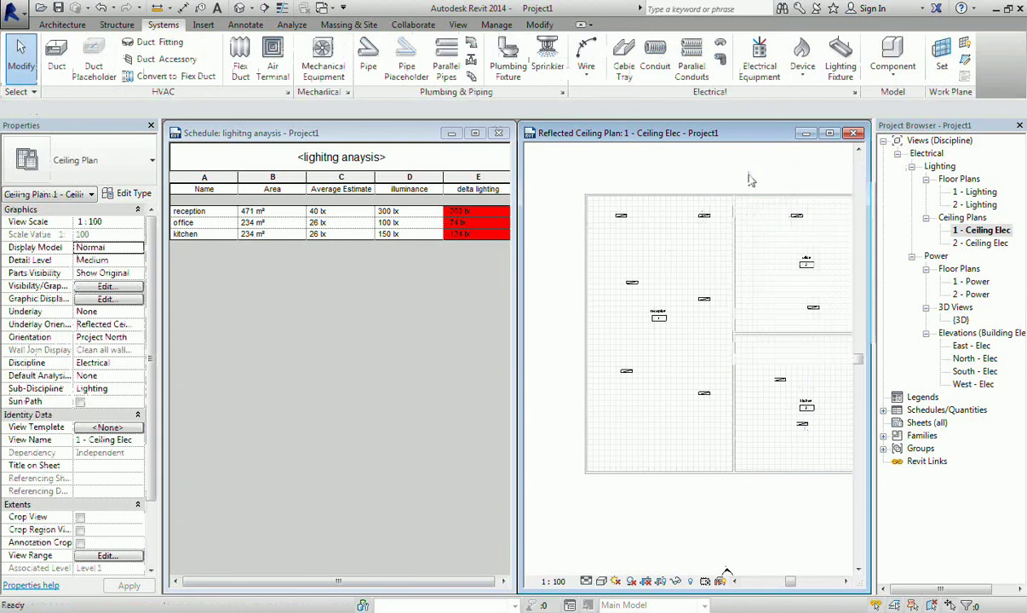
left_click(621, 213)
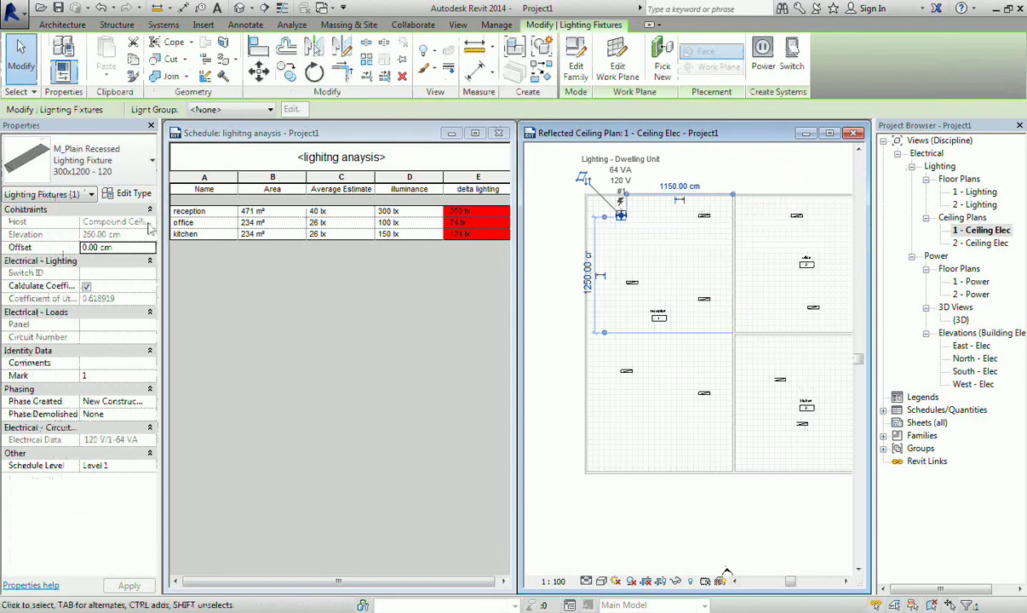
- Open the recessed fixture's Type Properties, enlarge it, and show Photometrics (light loss 0.88, 64.00 W)
left_click(133, 194)
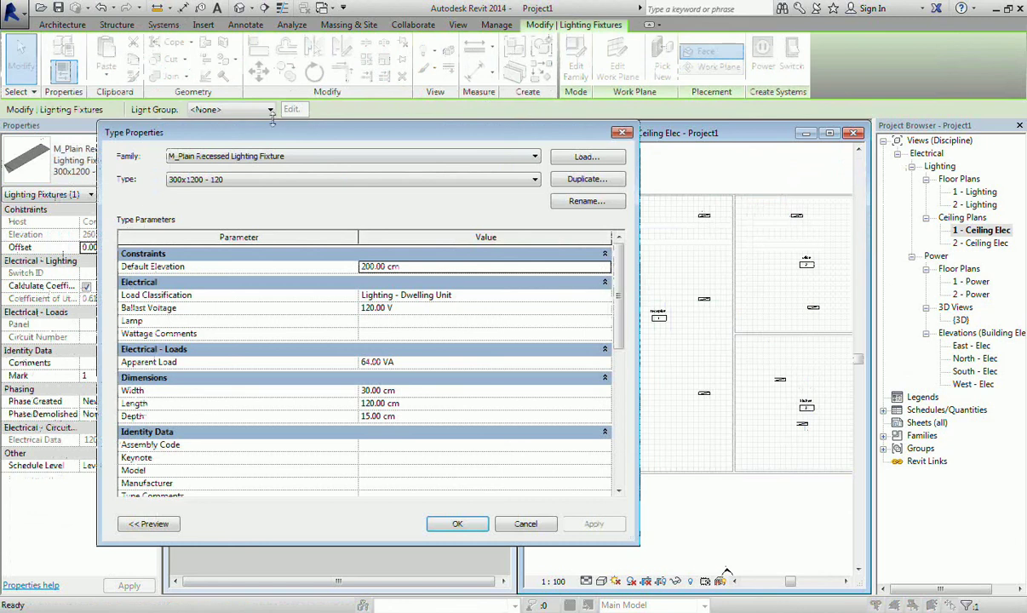
left_click_drag(519, 132, 680, 103)
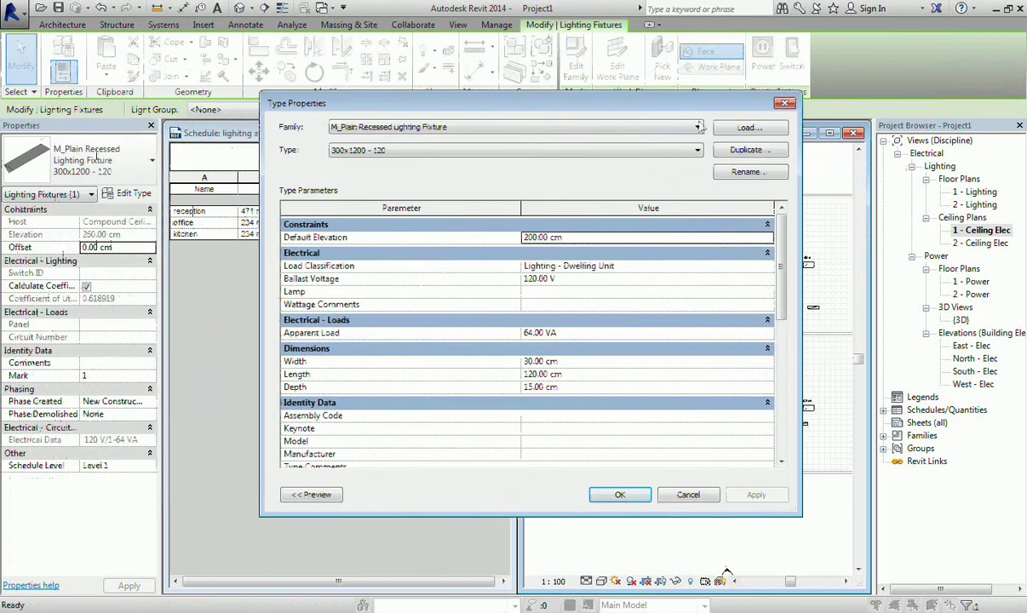
left_click_drag(520, 511, 511, 608)
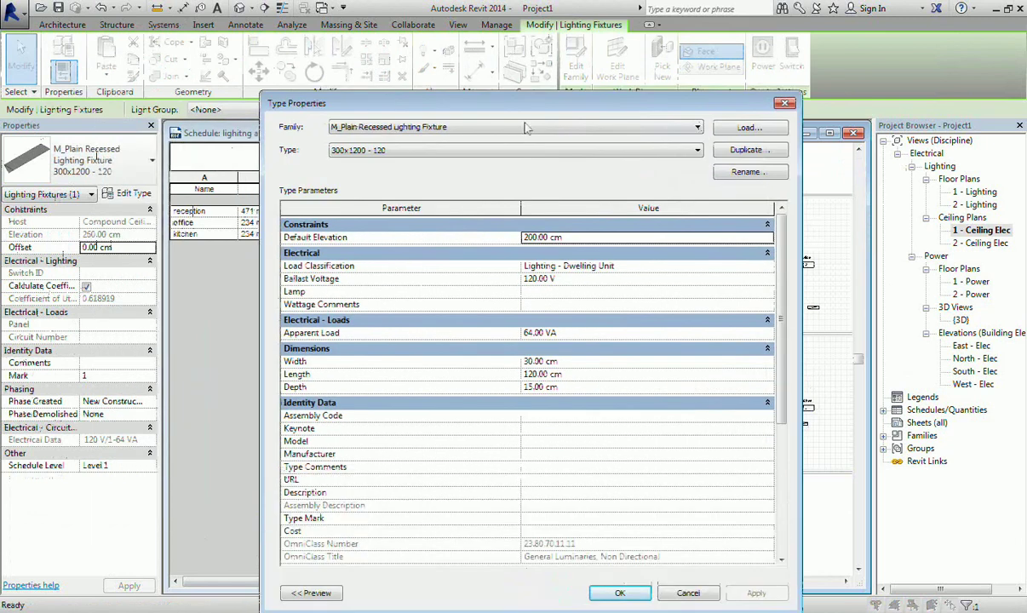
left_click_drag(538, 94, 538, 3)
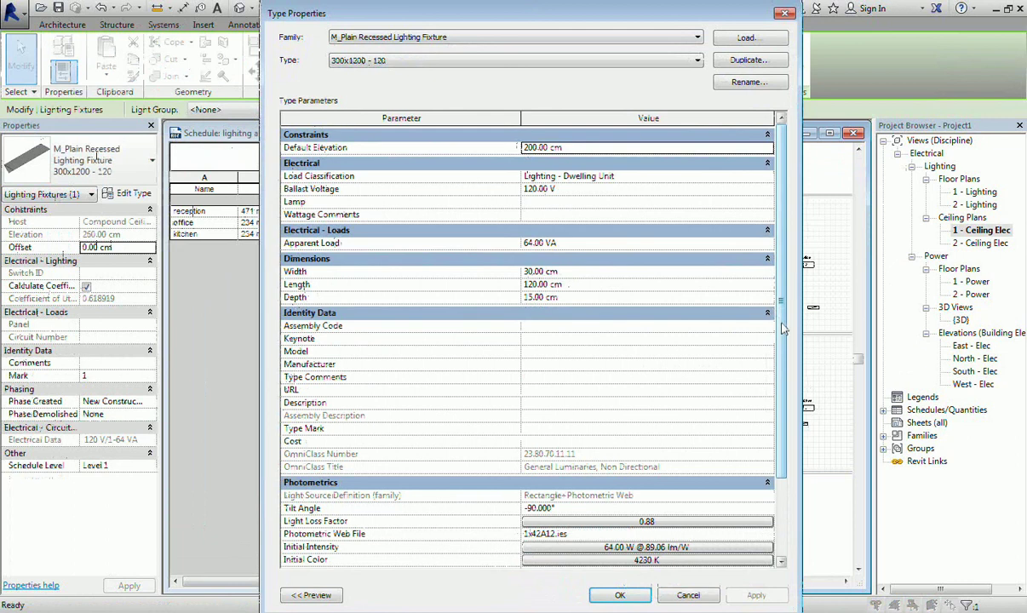
scroll(796, 380, "down", 1)
scroll(796, 381, "down", 1)
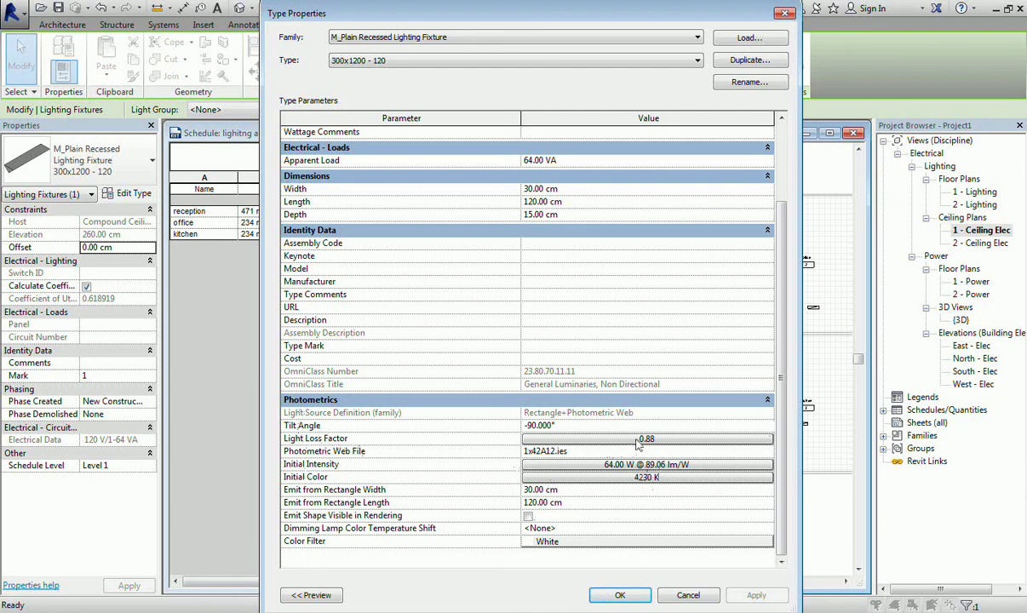
- Switch the light loss factor to a Simple total value, raise it, and apply it
left_click(636, 439)
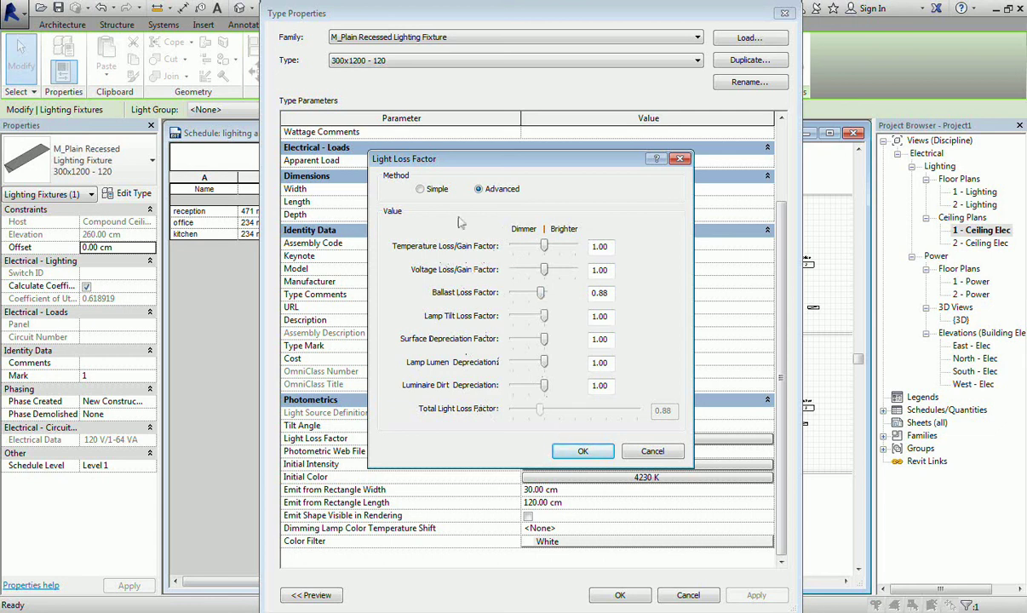
left_click(432, 193)
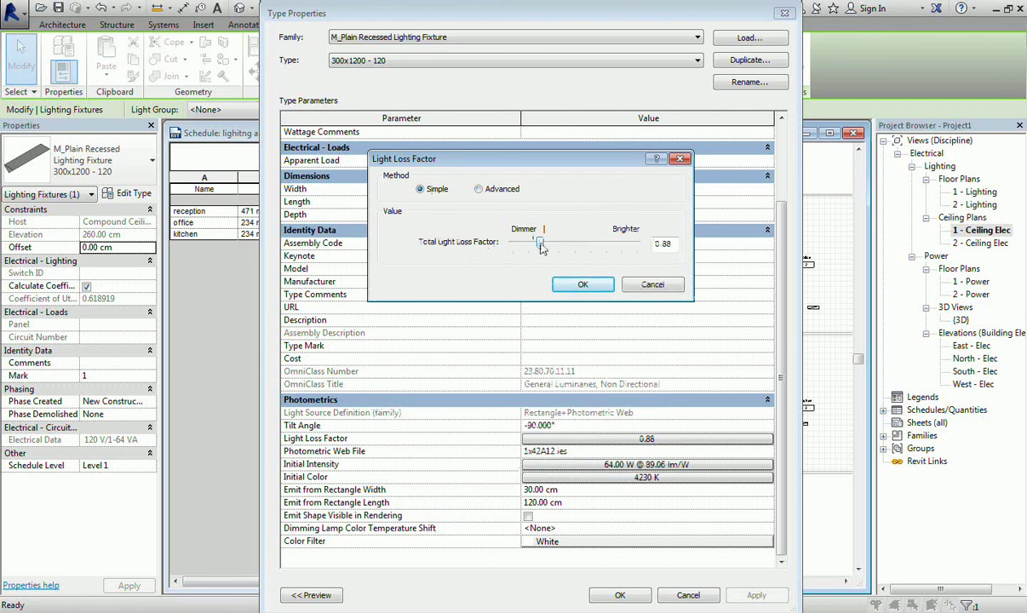
left_click_drag(540, 246, 609, 295)
left_click(572, 286)
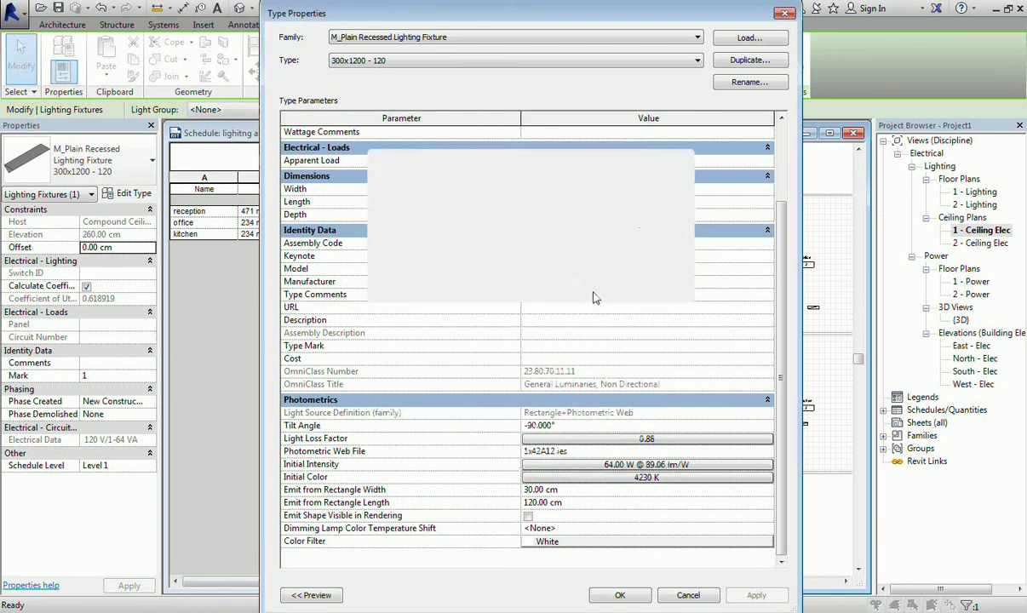
left_click(754, 595)
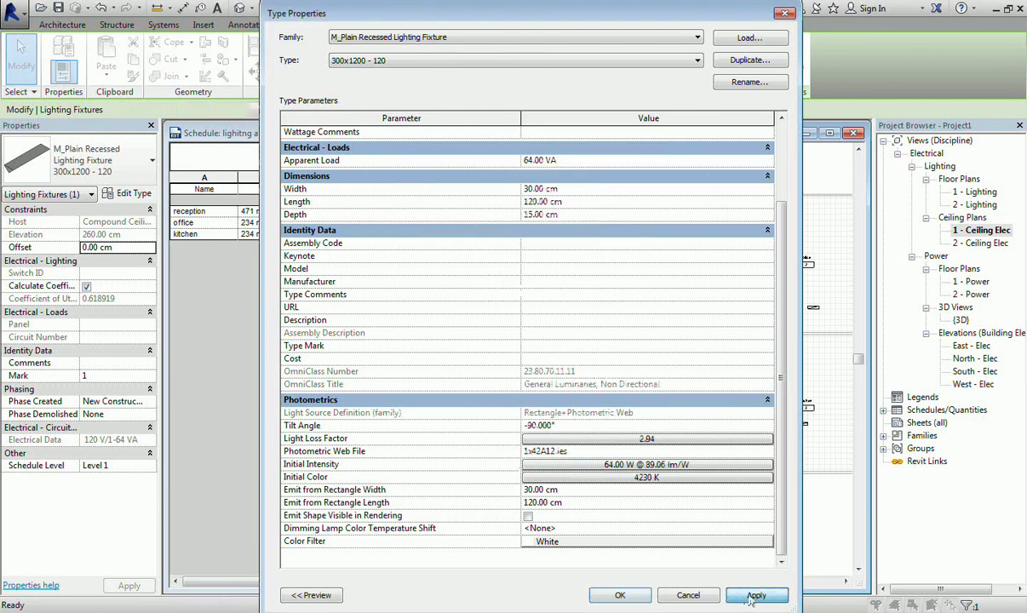
left_click_drag(510, 23, 776, 23)
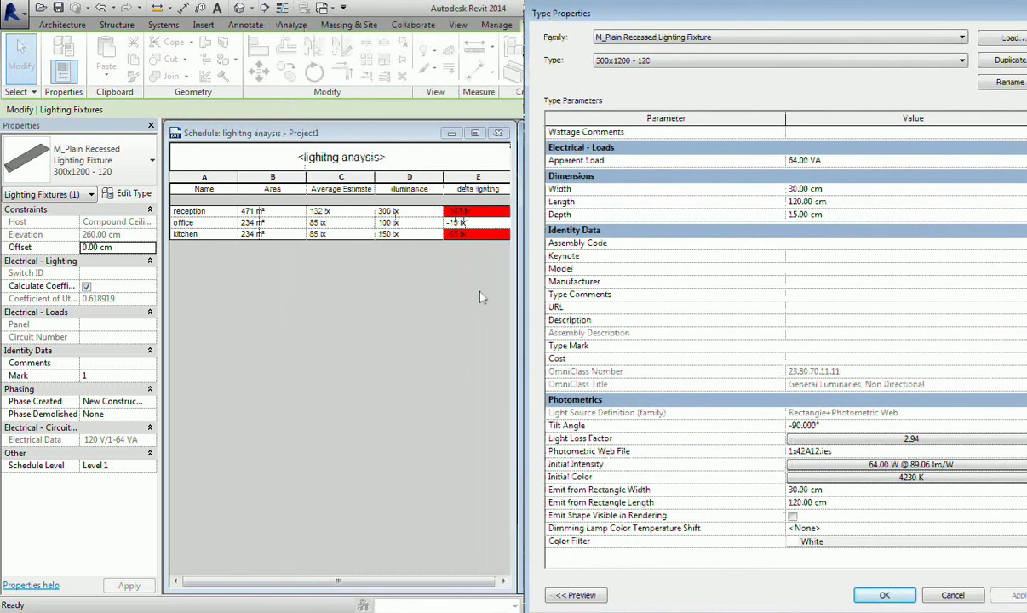
- Try light loss factors of 0.54 and then 4, applying each to refresh the schedule
left_click(885, 437)
left_click_drag(867, 328, 799, 332)
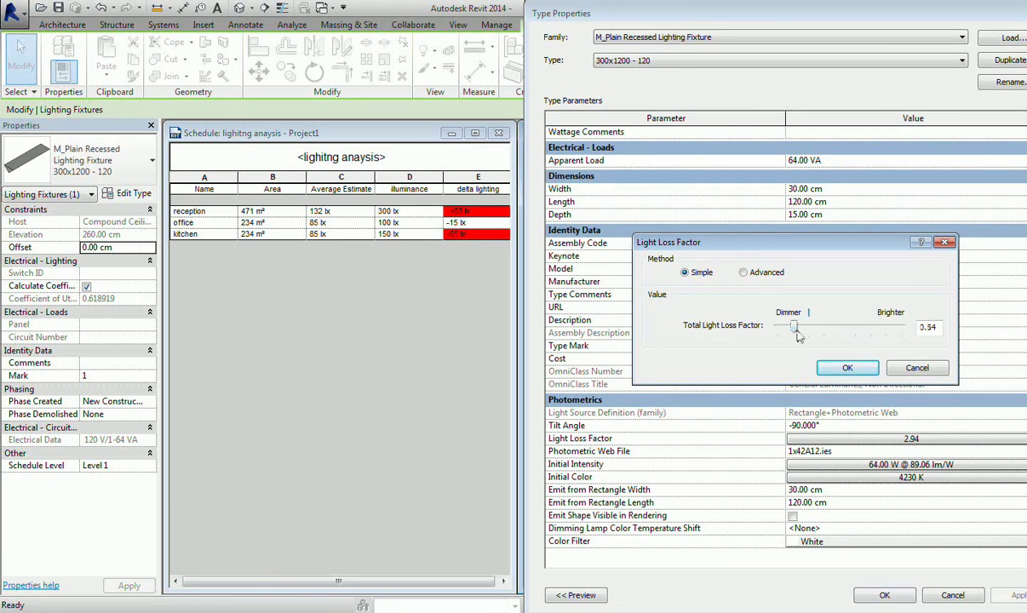
left_click(843, 367)
left_click(1012, 599)
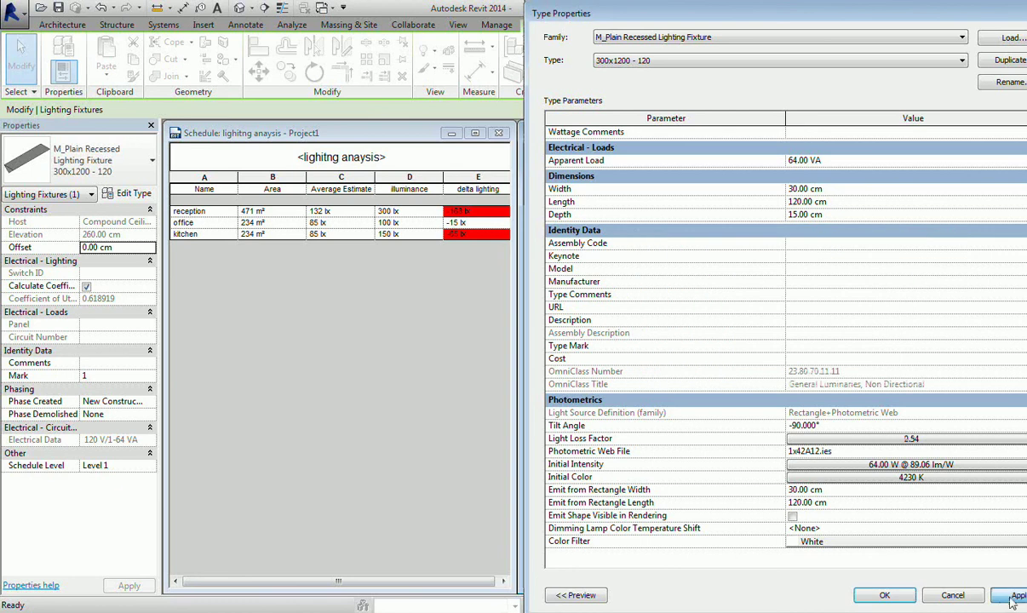
left_click(851, 439)
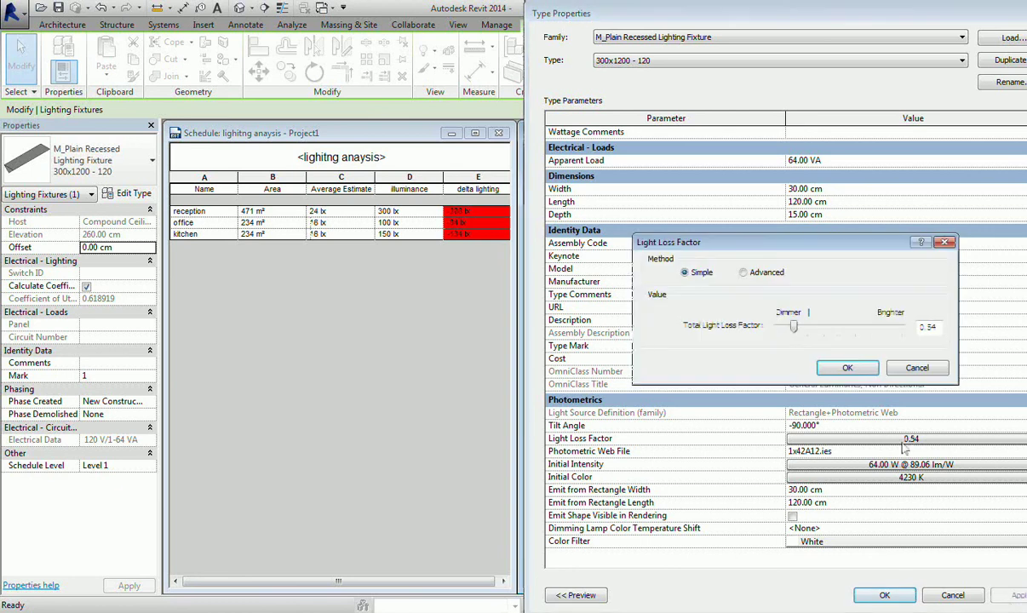
left_click_drag(794, 328, 901, 331)
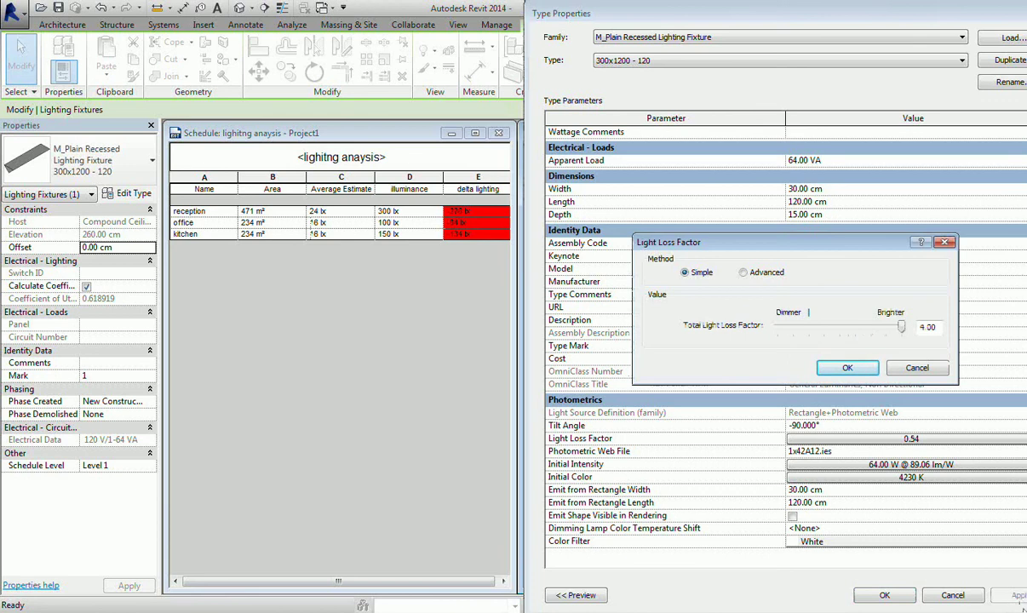
left_click(847, 367)
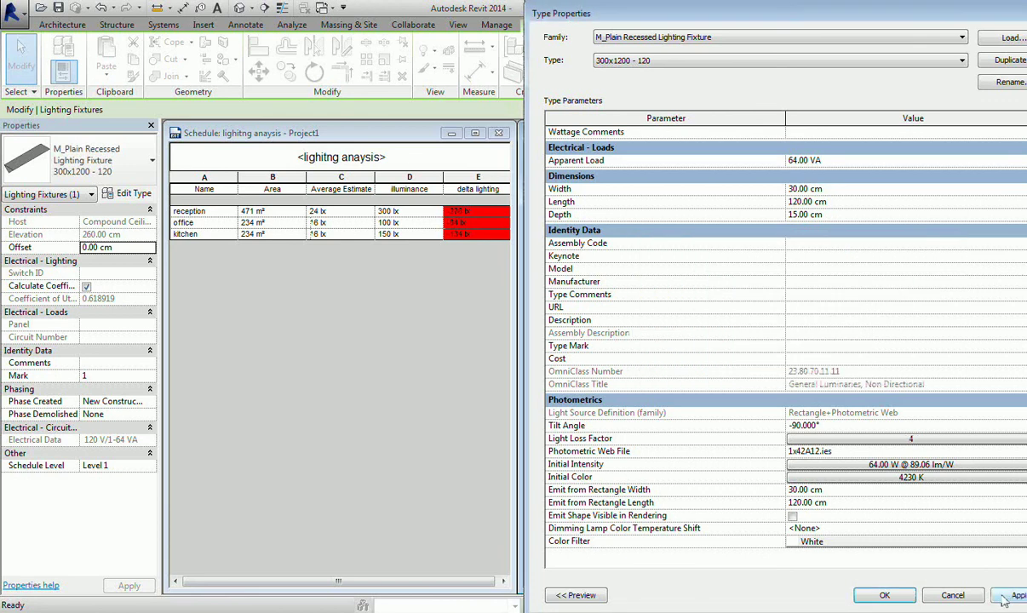
left_click(1012, 596)
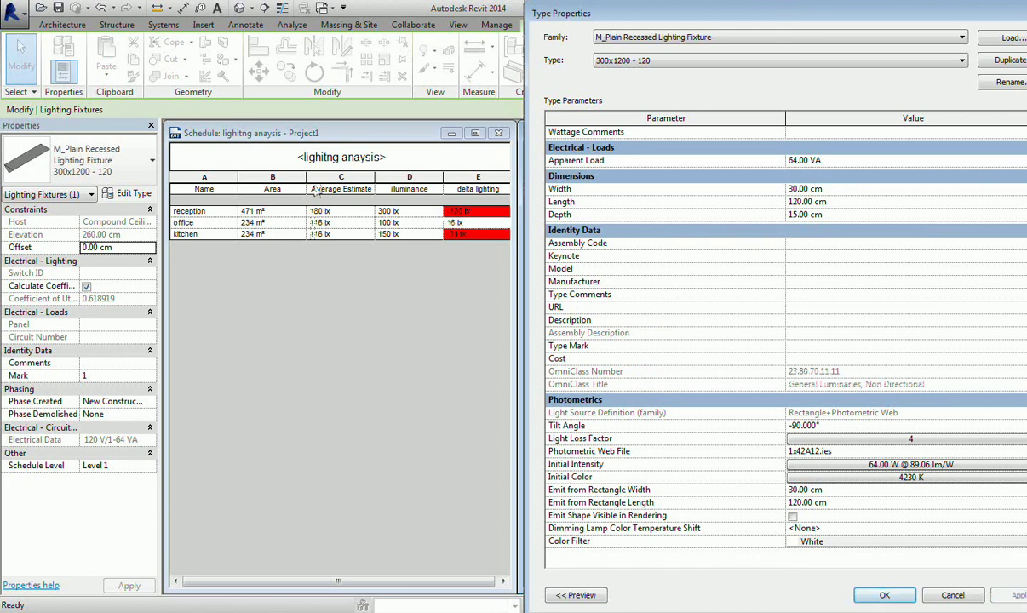
- Settle the fixture type's light loss factor at 2.4
left_click(882, 439)
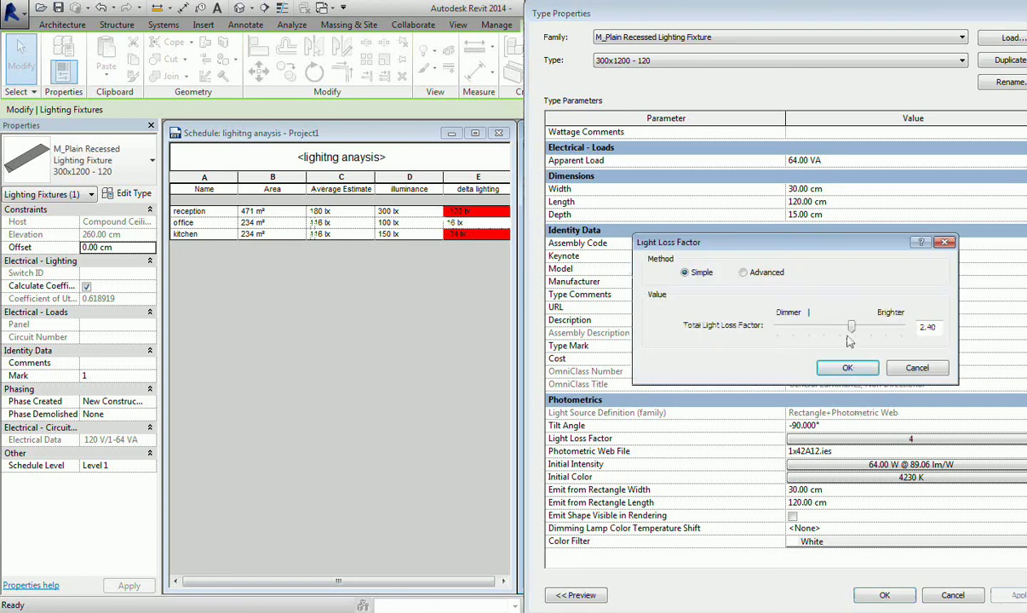
left_click(830, 367)
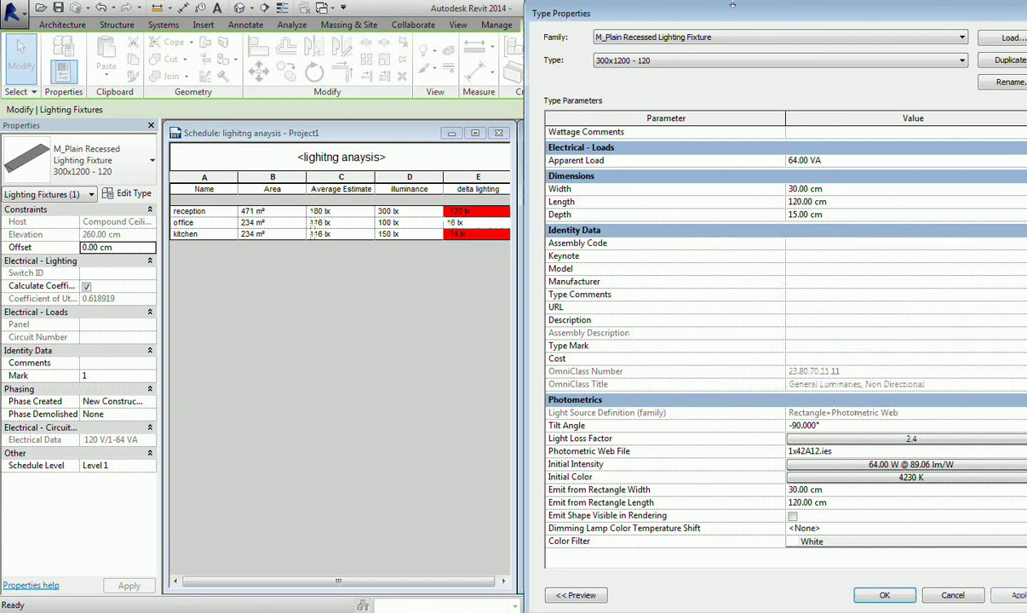
left_click_drag(732, 6, 429, 6)
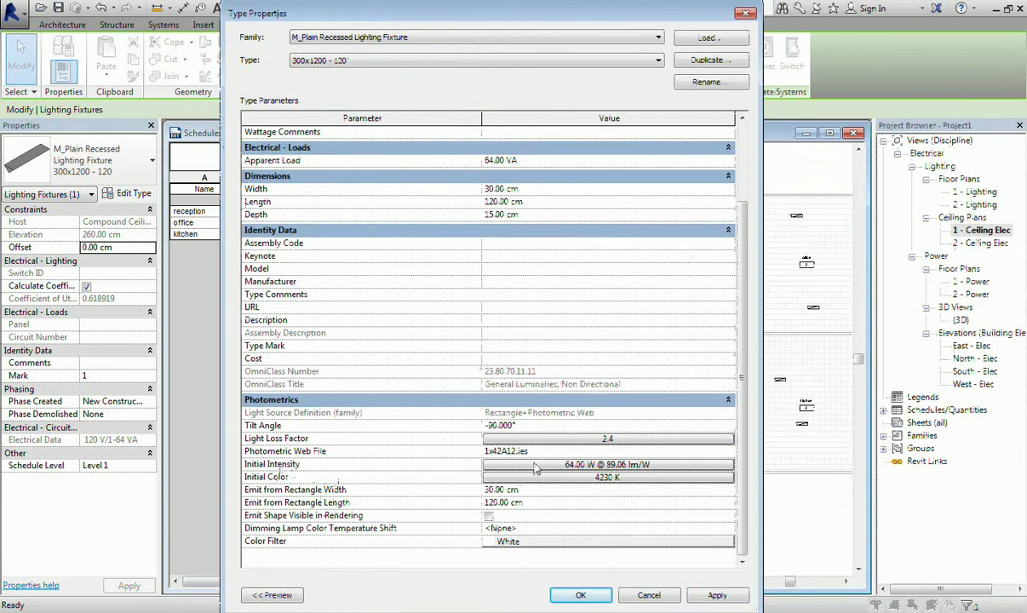
- Try the Illuminance and Luminous Intensity ways of specifying the initial intensity
left_click(502, 465)
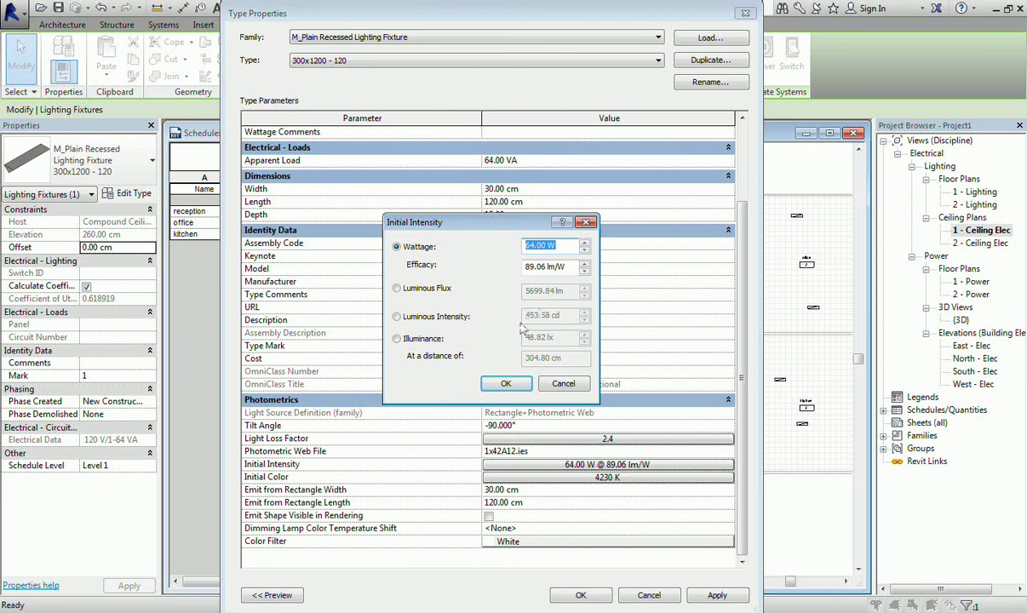
left_click(396, 339)
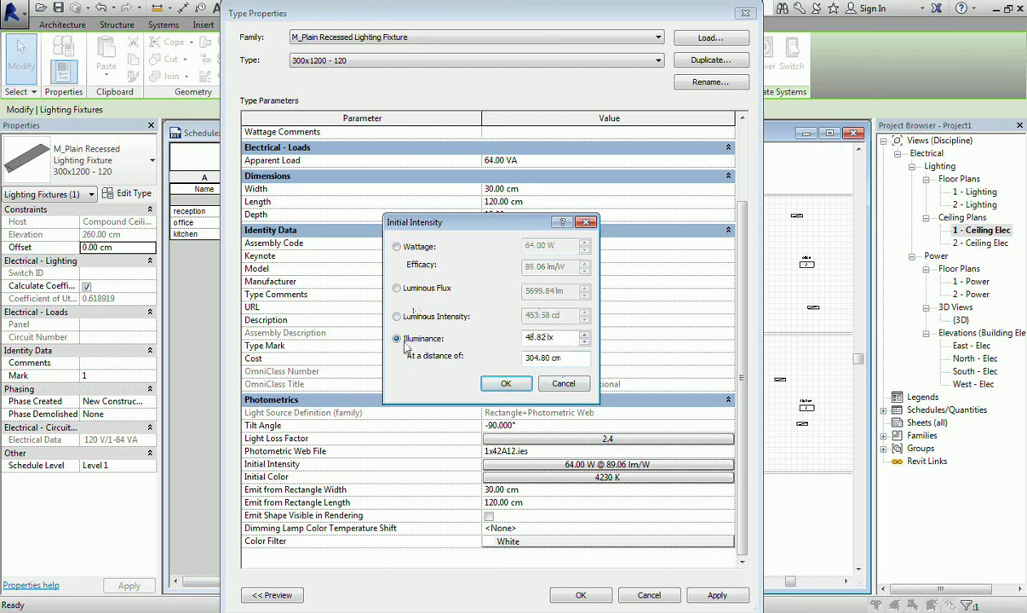
left_click(564, 339)
left_click(396, 246)
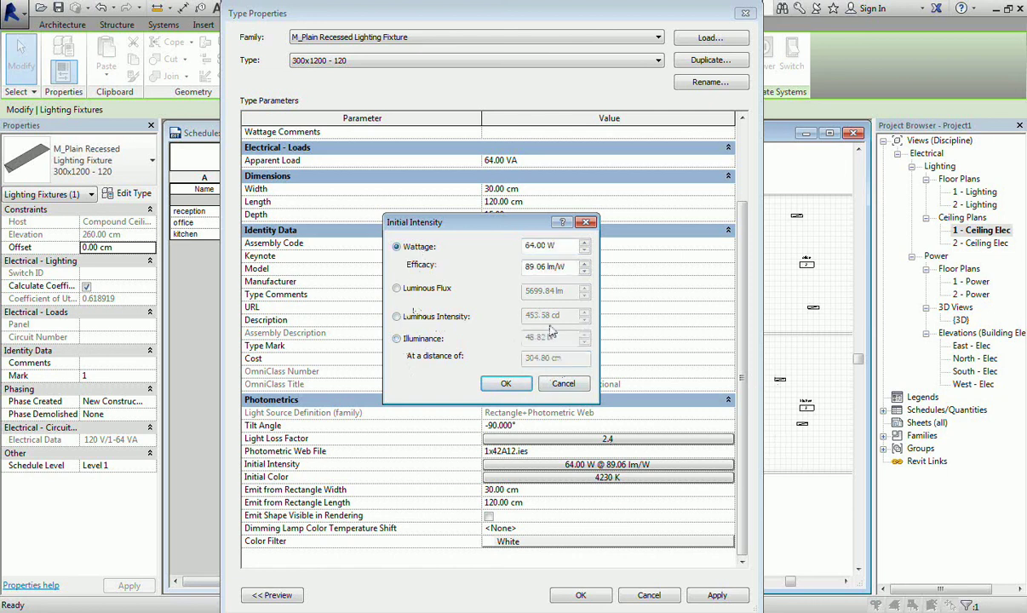
left_click(396, 315)
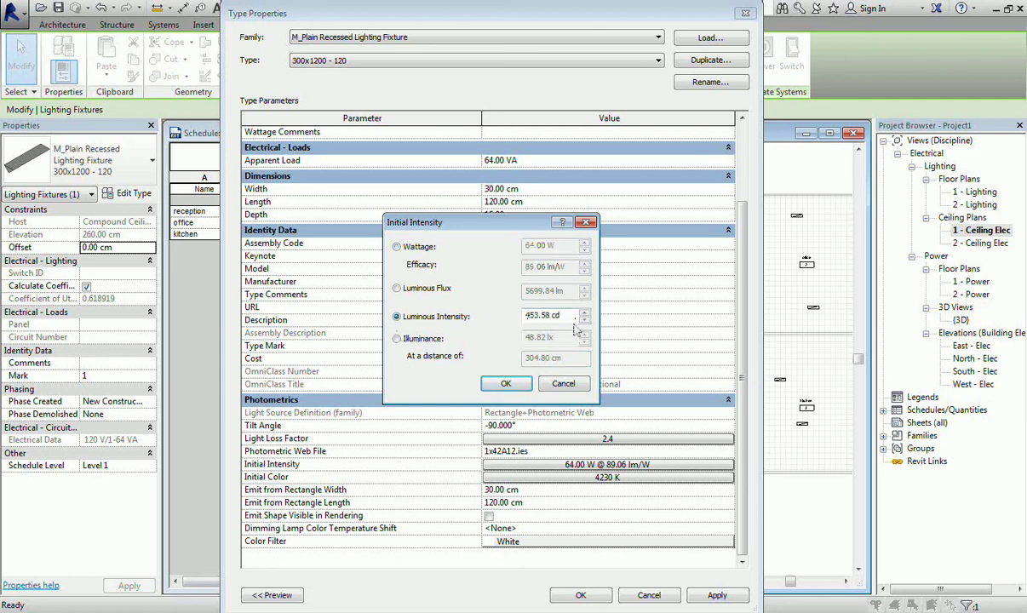
left_click(396, 337)
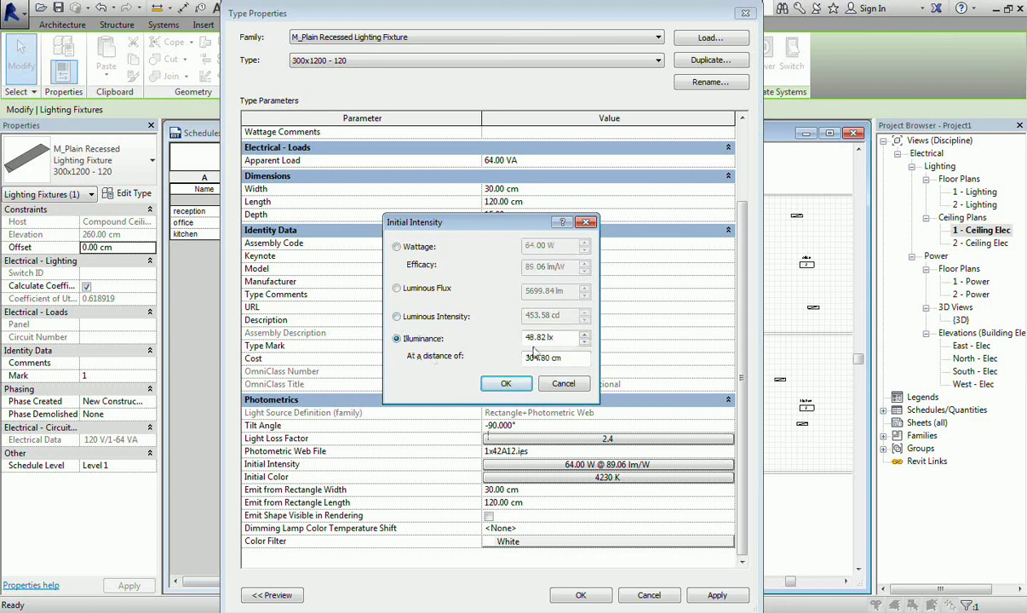
key("Tab")
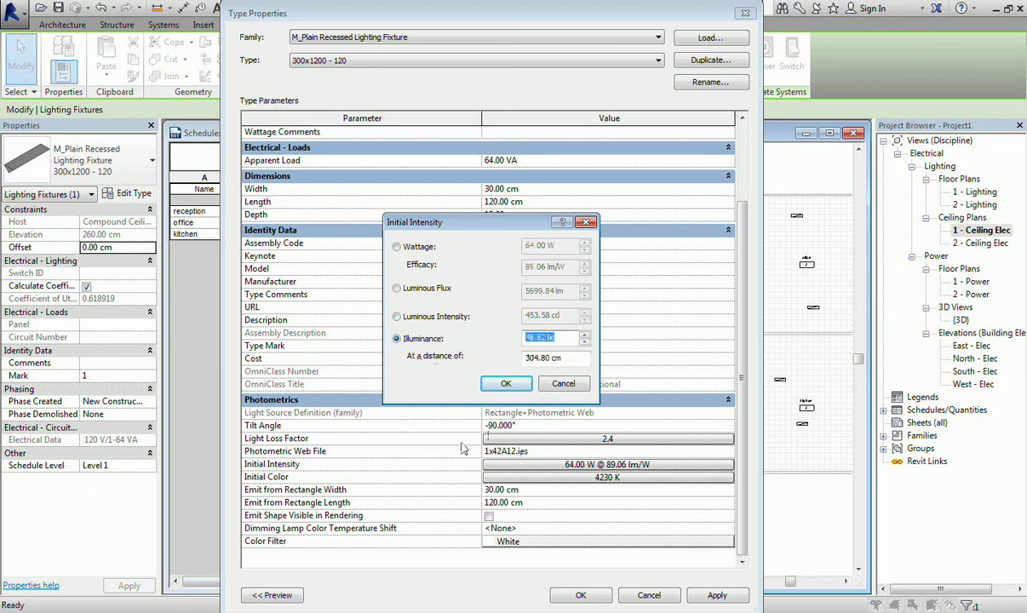
- Set the initial intensity by Wattage to 100 W and confirm it
left_click(395, 246)
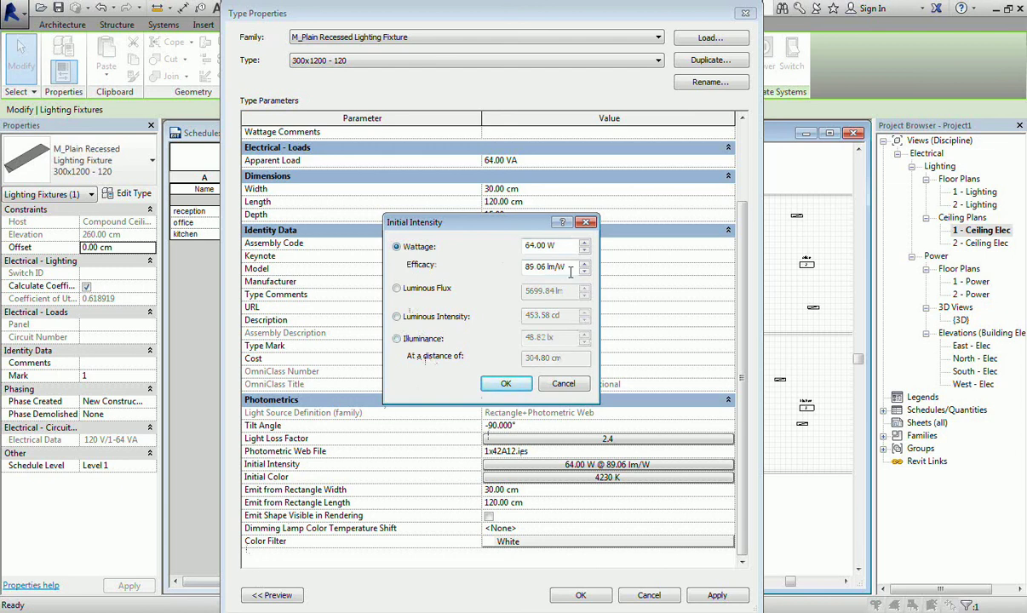
key("Tab")
type("100")
left_click(505, 384)
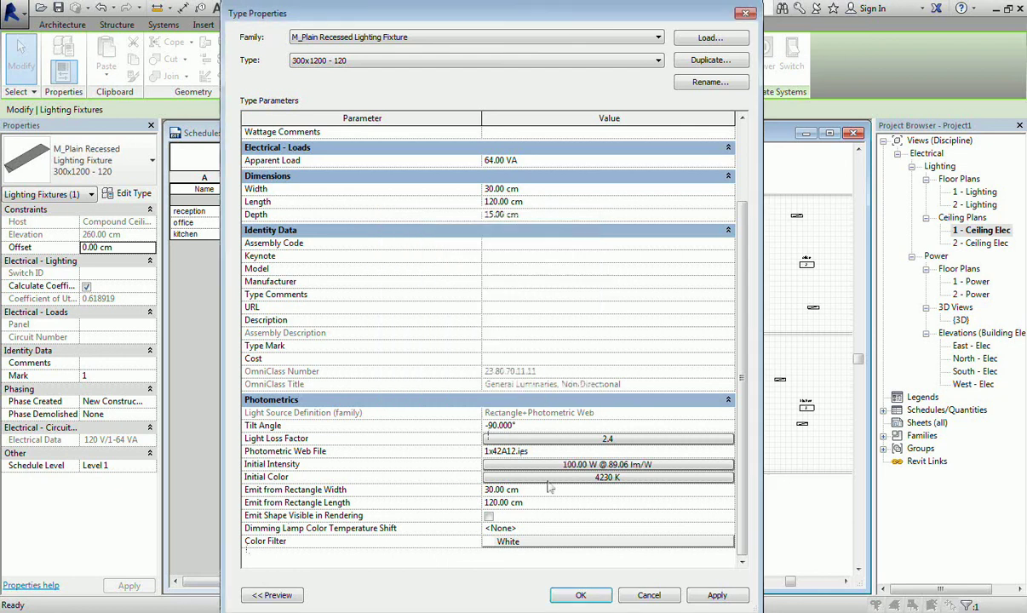
left_click_drag(510, 17, 780, 61)
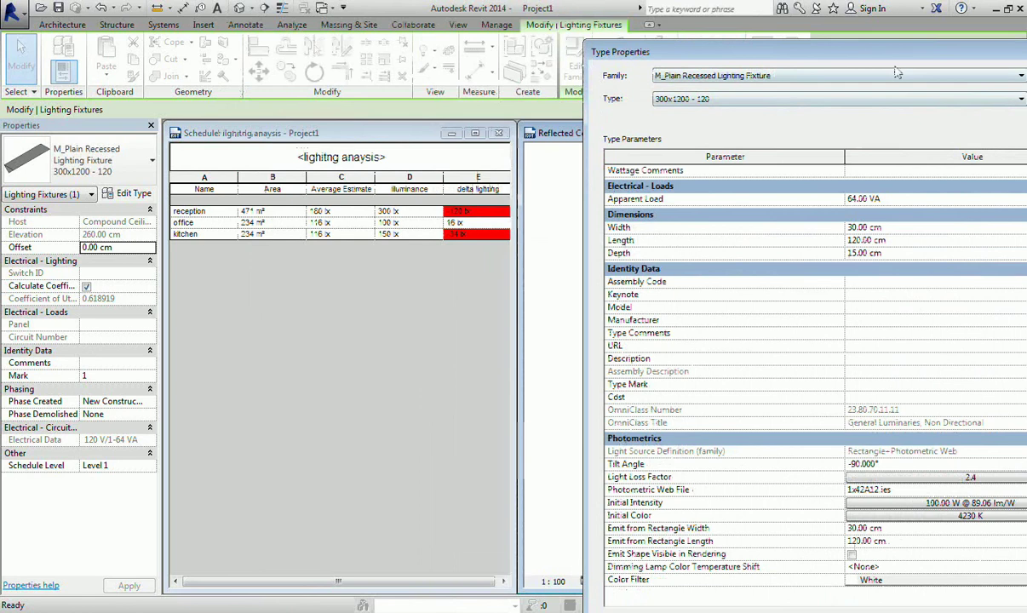
- Open the Initial Color settings showing Fluorescent (Cool White) at 4230 K
left_click_drag(827, 52, 675, 13)
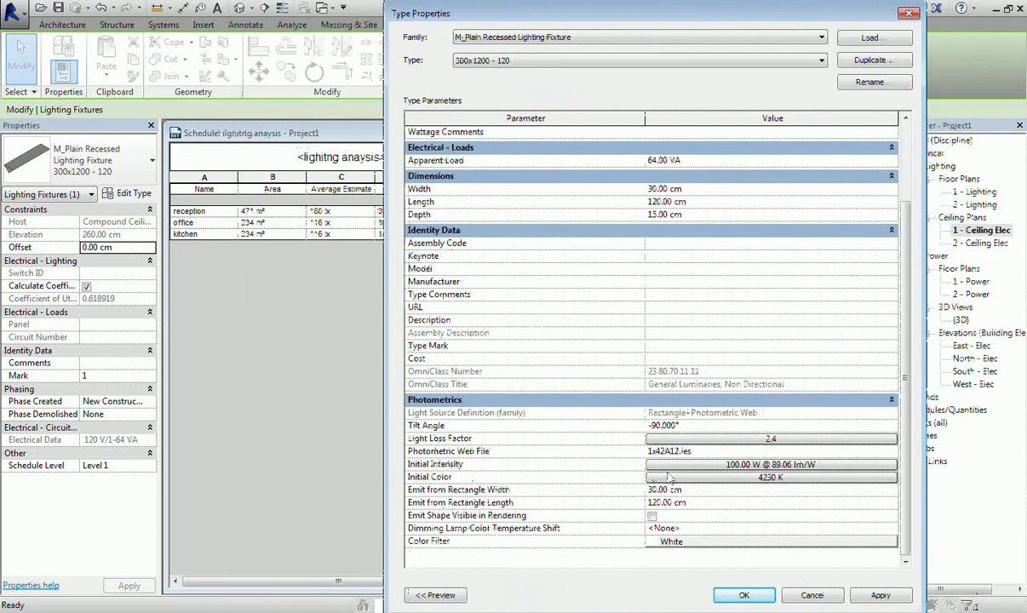
left_click(720, 479)
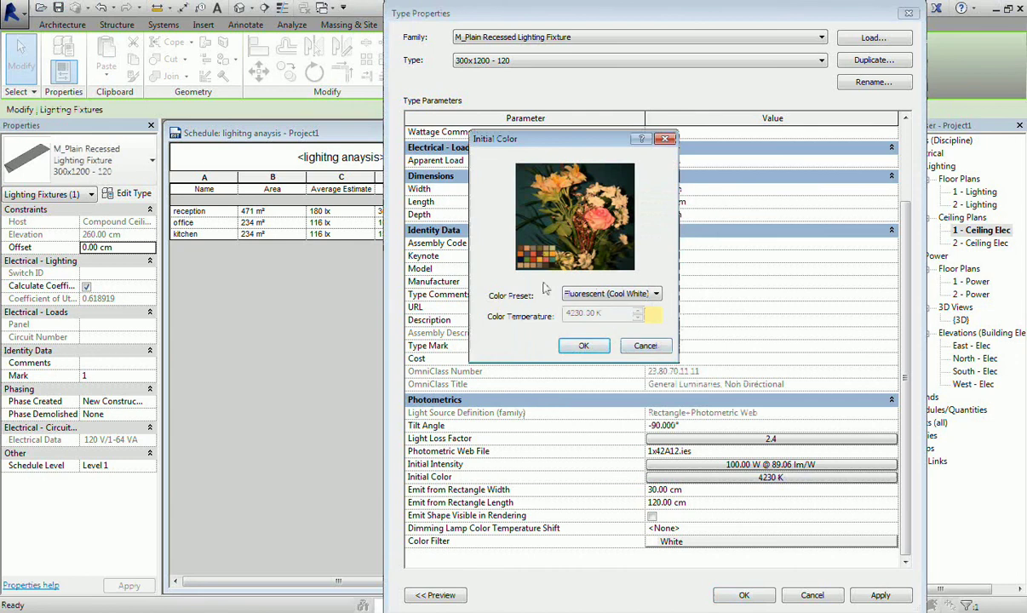
- Set the initial color to the Quartz preset at 4000 K, then apply and close Type Properties
left_click(615, 296)
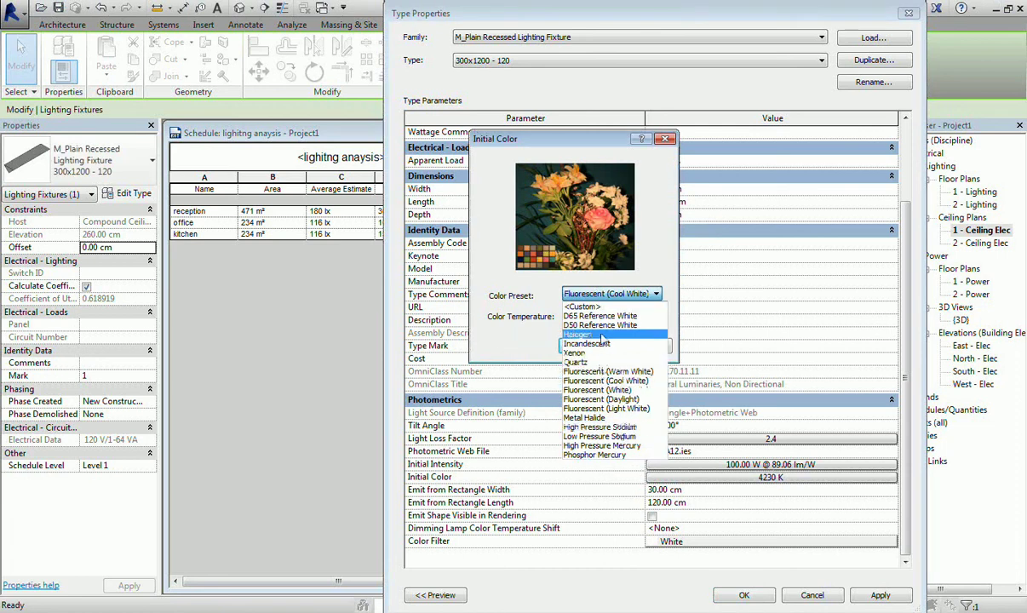
left_click(585, 362)
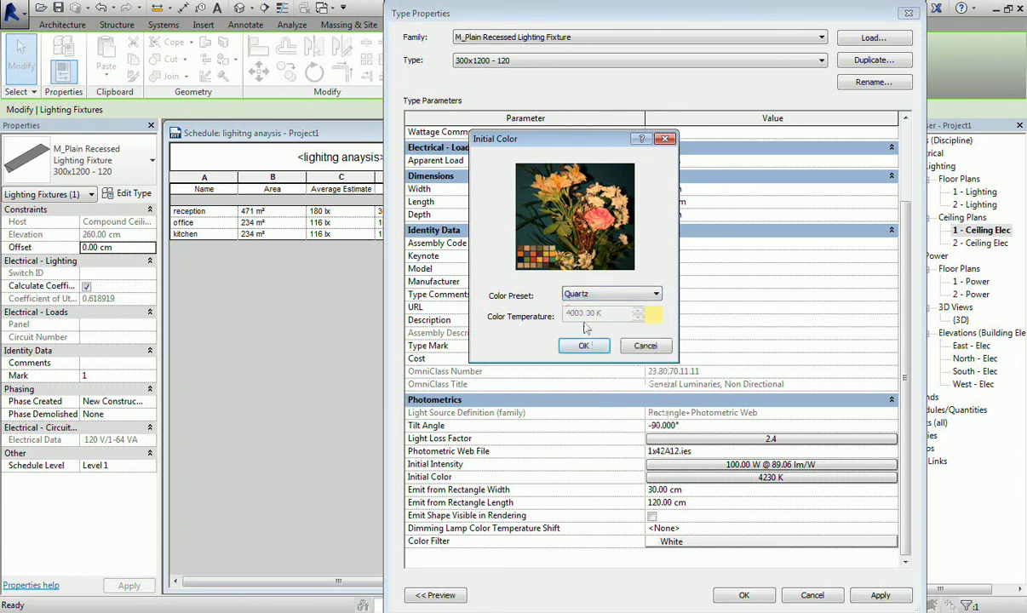
left_click(583, 345)
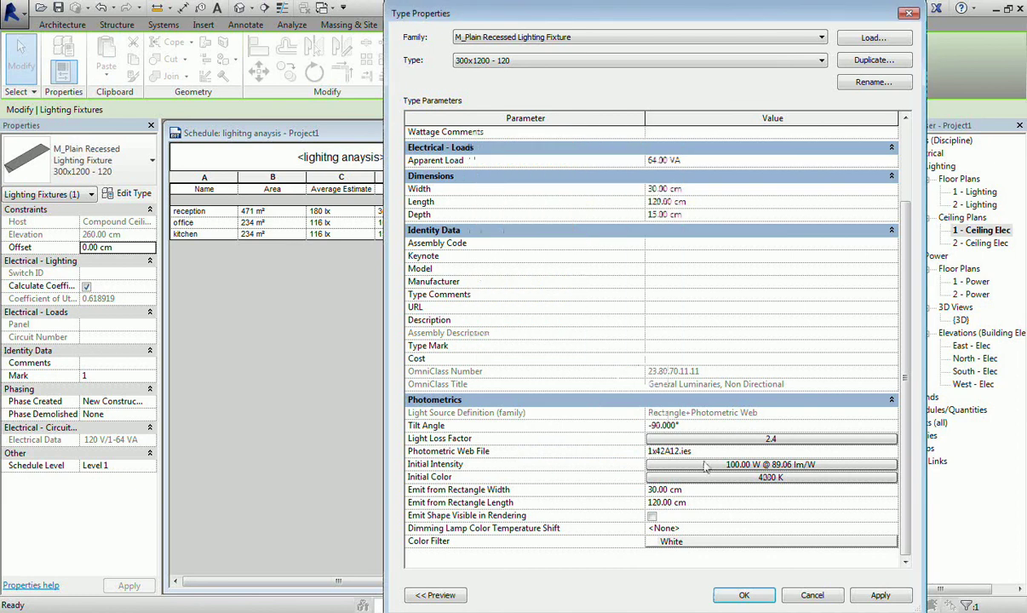
left_click(880, 595)
left_click(747, 595)
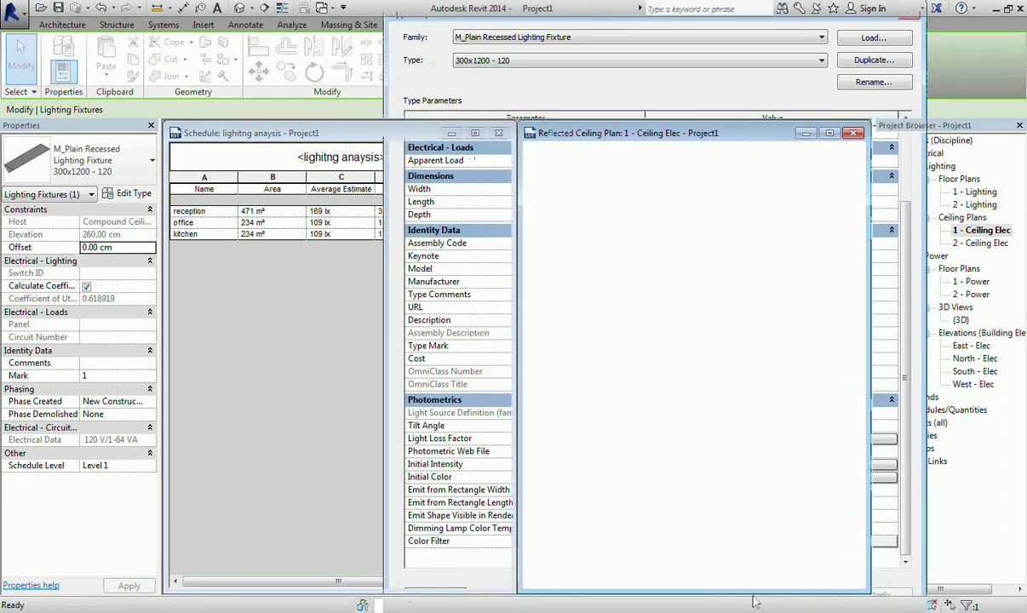